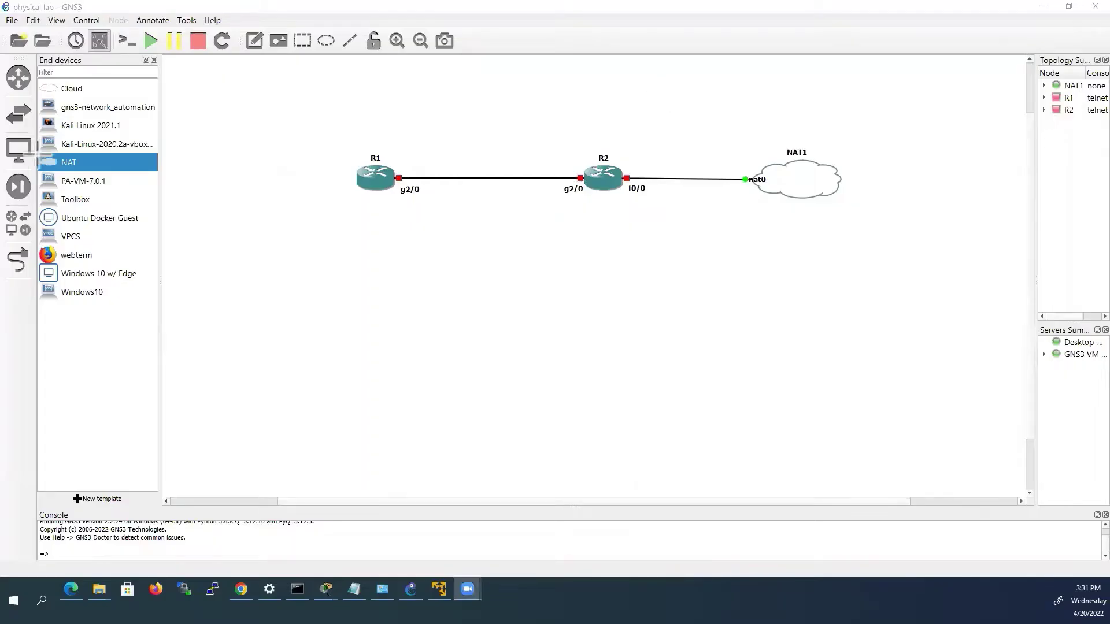
Drag a NAT node onto the canvas, then pick out Ethernet 7 (Realtek USB GbE) in Network Connections.
drag(99, 167, 164, 171)
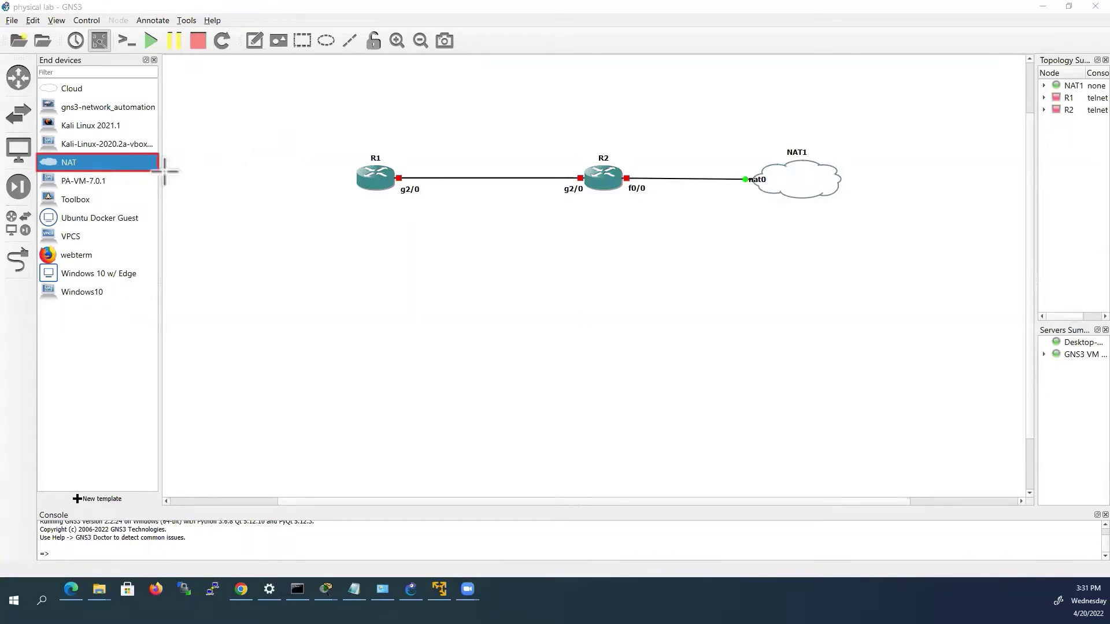
drag(164, 171, 161, 98)
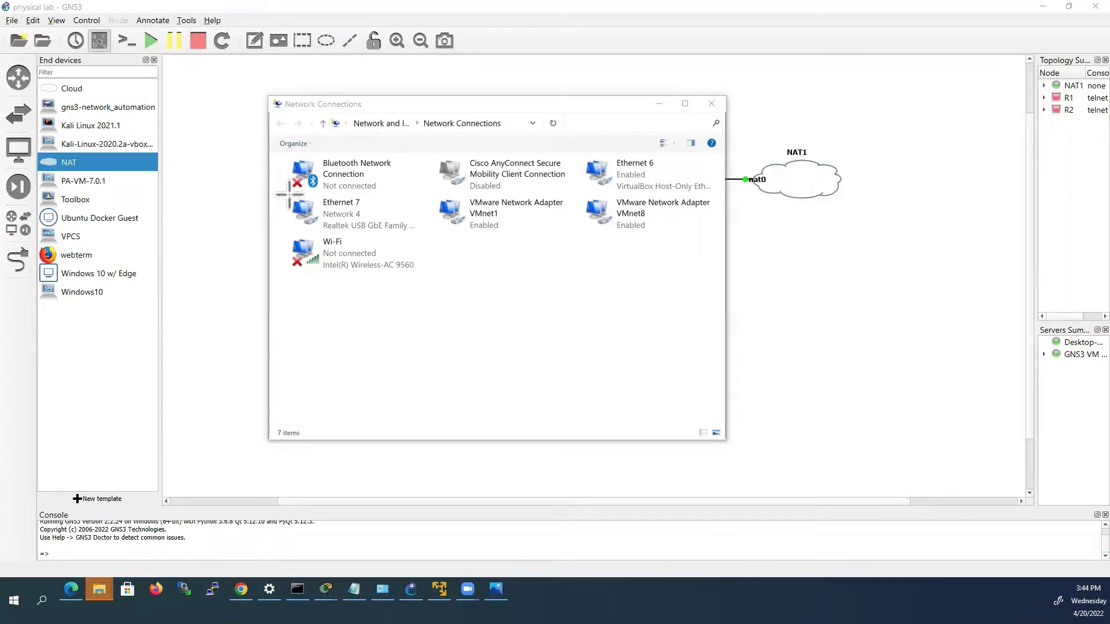
mouse_move(289, 191)
mouse_down()
mouse_move(370, 246)
mouse_move(412, 249)
mouse_move(422, 238)
mouse_up()
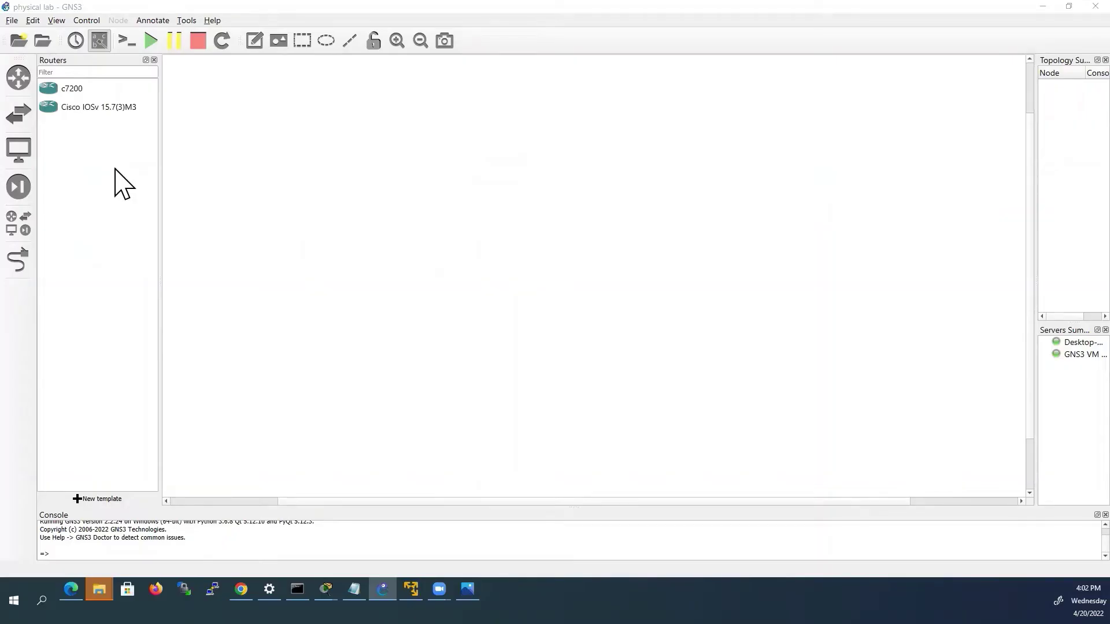
Place c7200 routers R1 and R2 and link R1 GigabitEthernet2/0 to R2 GigabitEthernet2/0.
drag(65, 89, 459, 186)
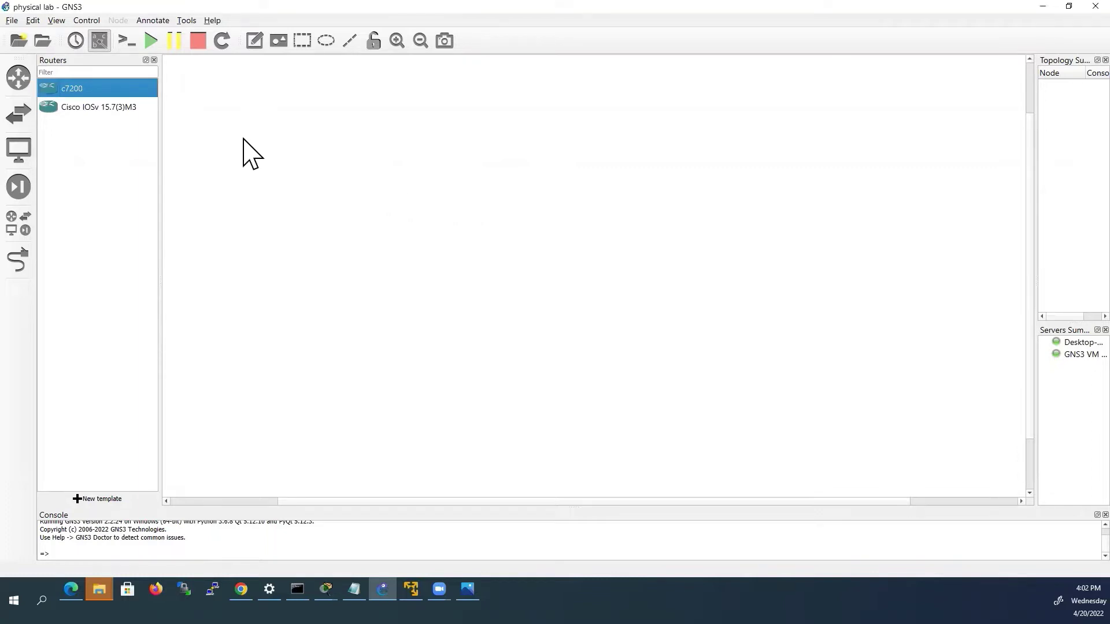
drag(86, 91, 691, 205)
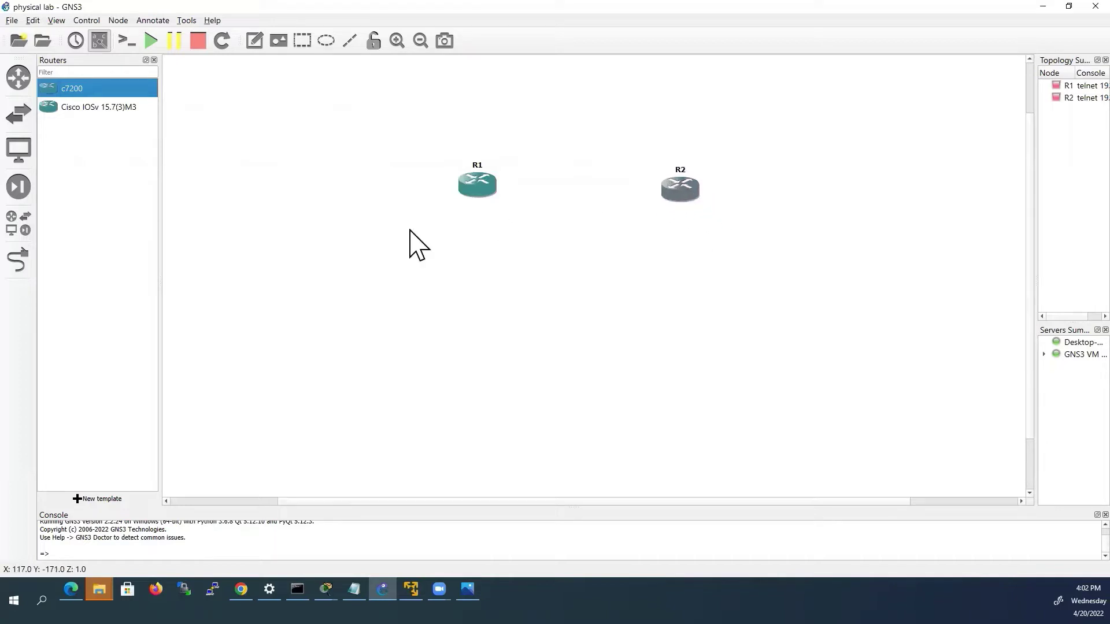
click(19, 261)
click(485, 187)
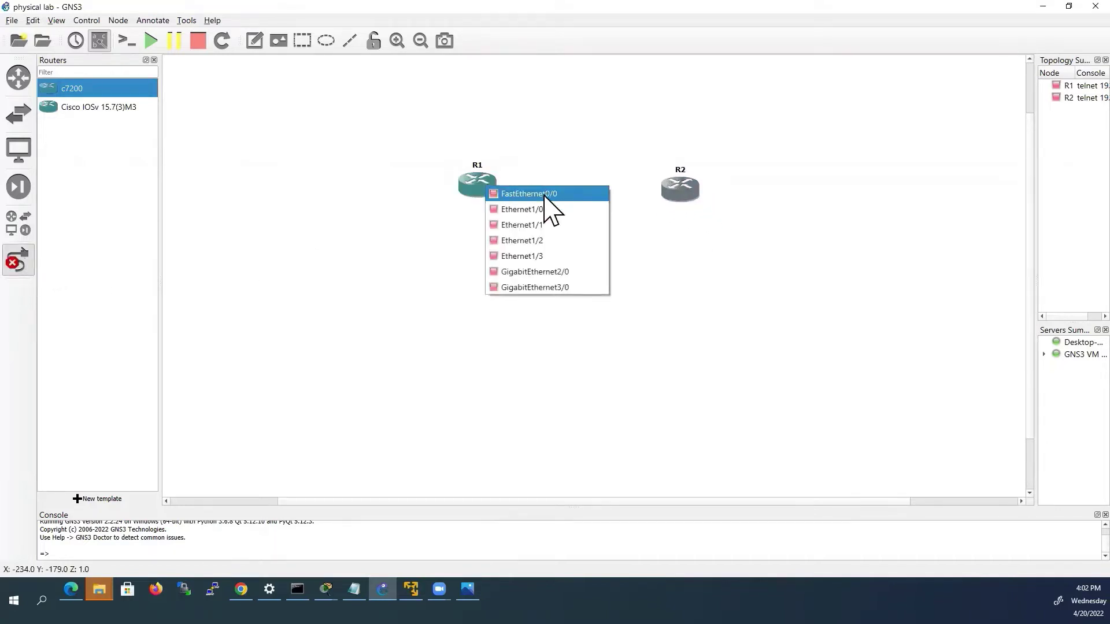
click(551, 272)
click(671, 187)
click(726, 272)
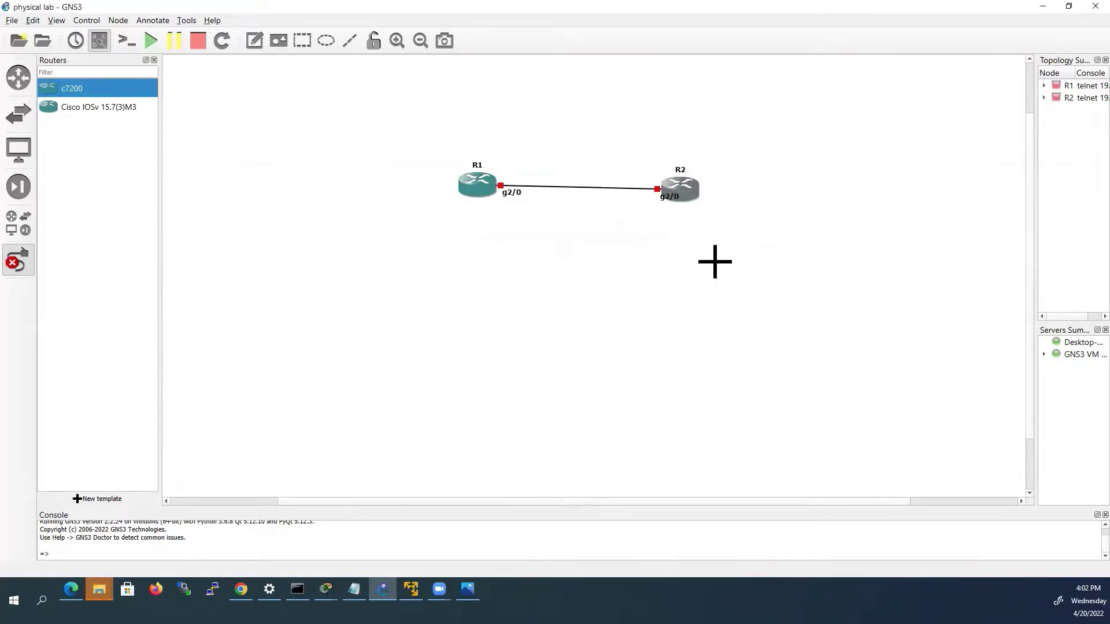
right_click(240, 305)
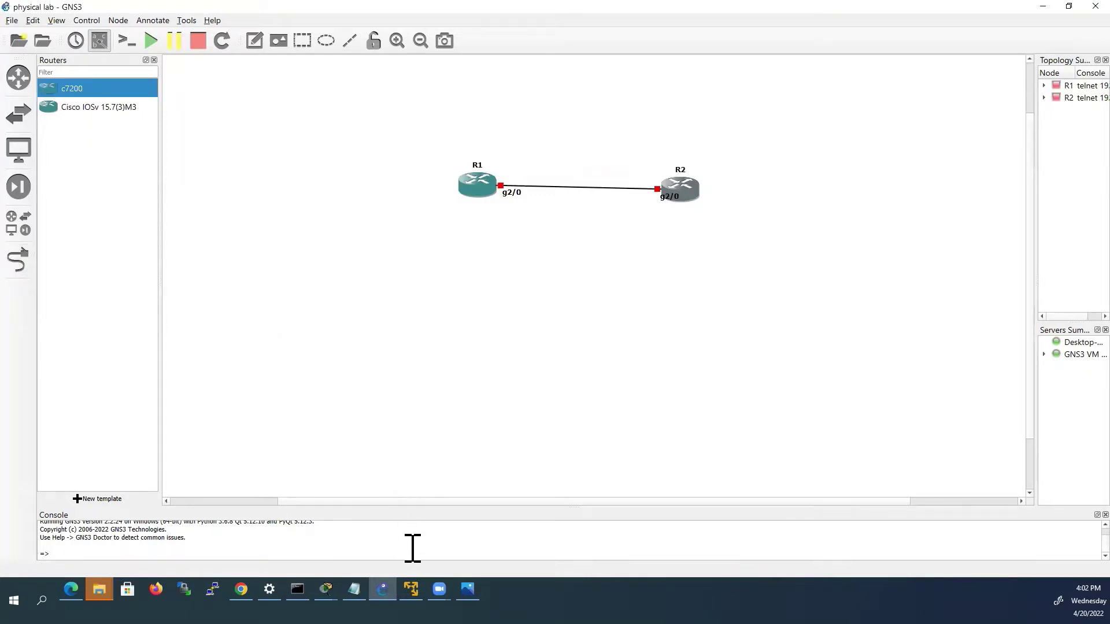
Bring the GNS3 VM Player window forward and open its Virtual Machine Settings from Player > Manage.
click(411, 589)
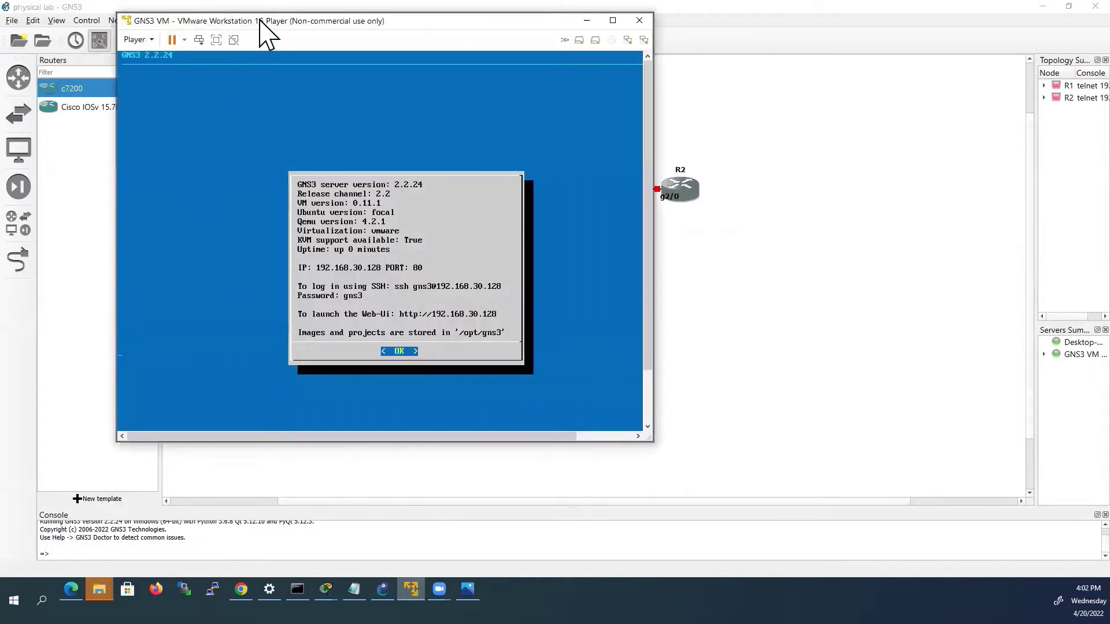
drag(264, 25, 299, 108)
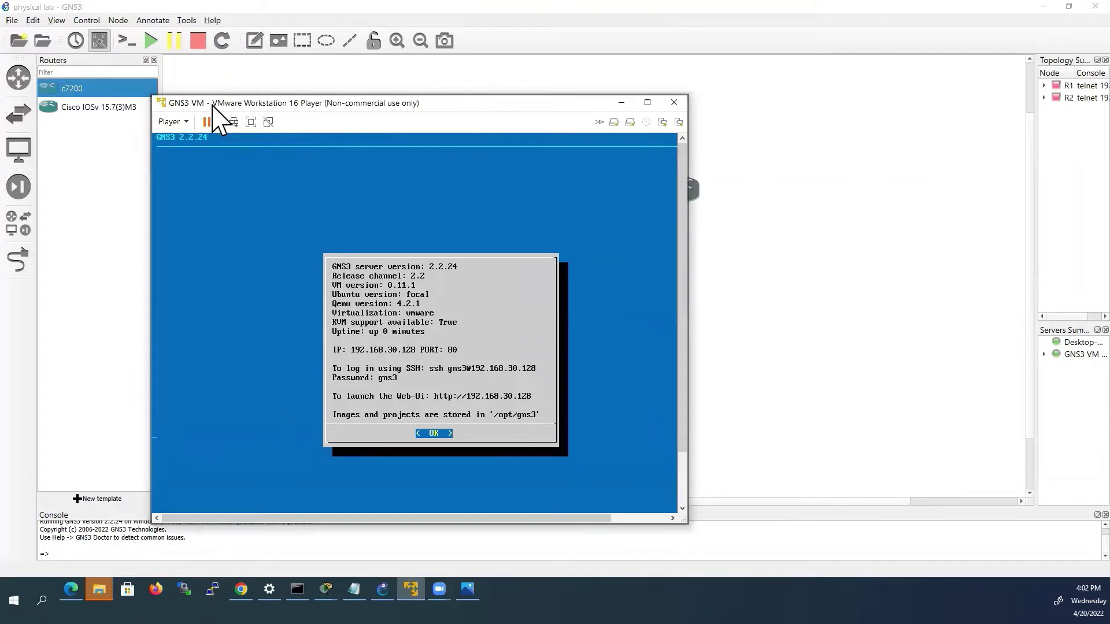
click(186, 122)
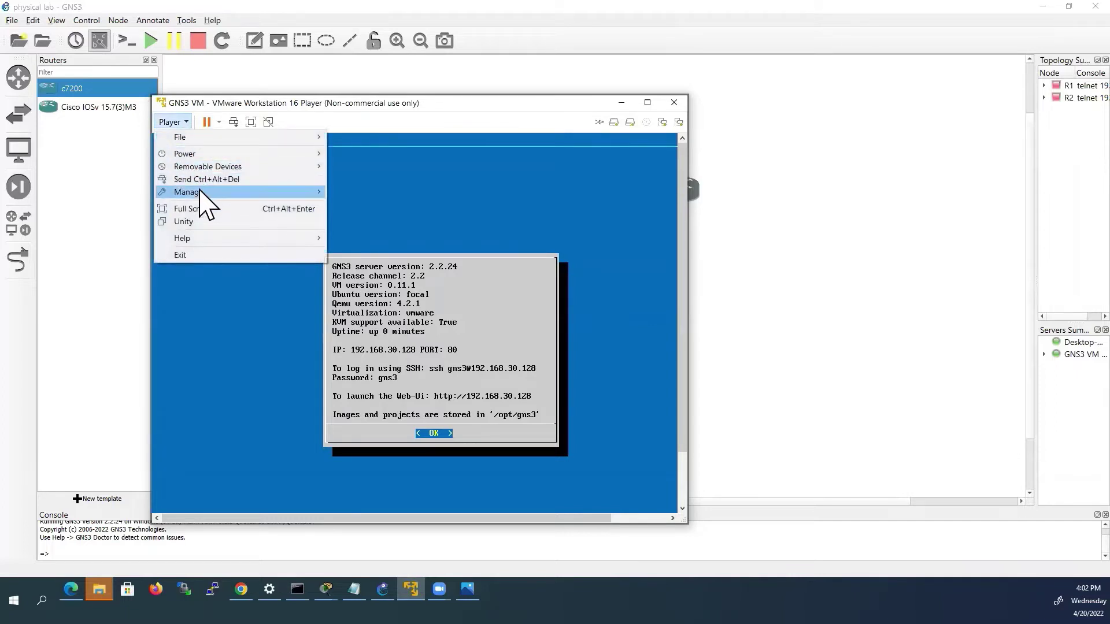
mouse_move(202, 199)
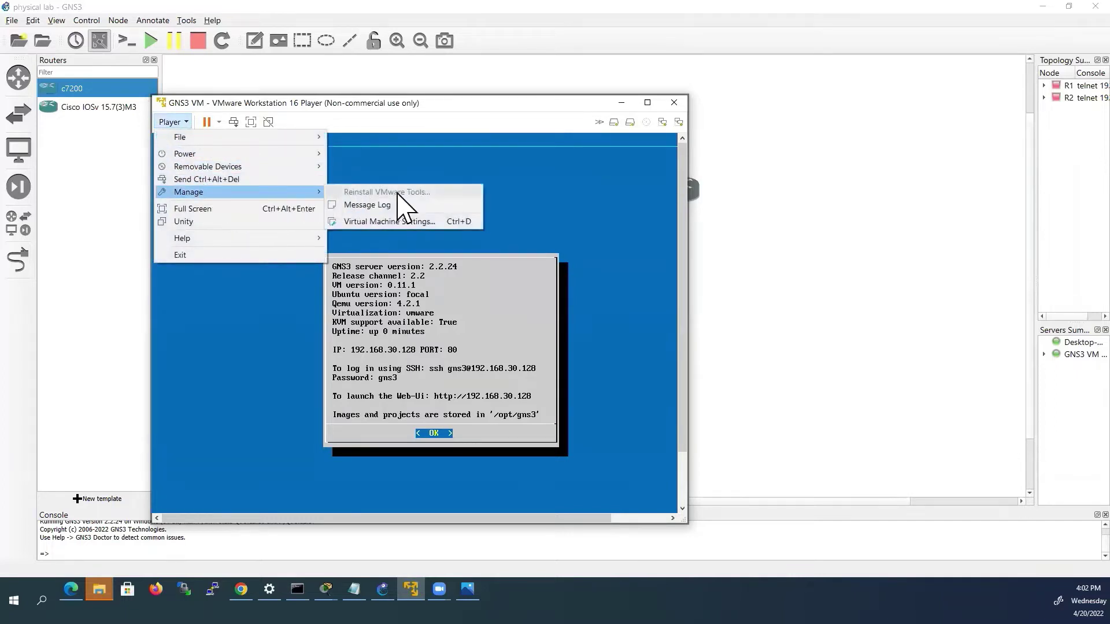
click(390, 222)
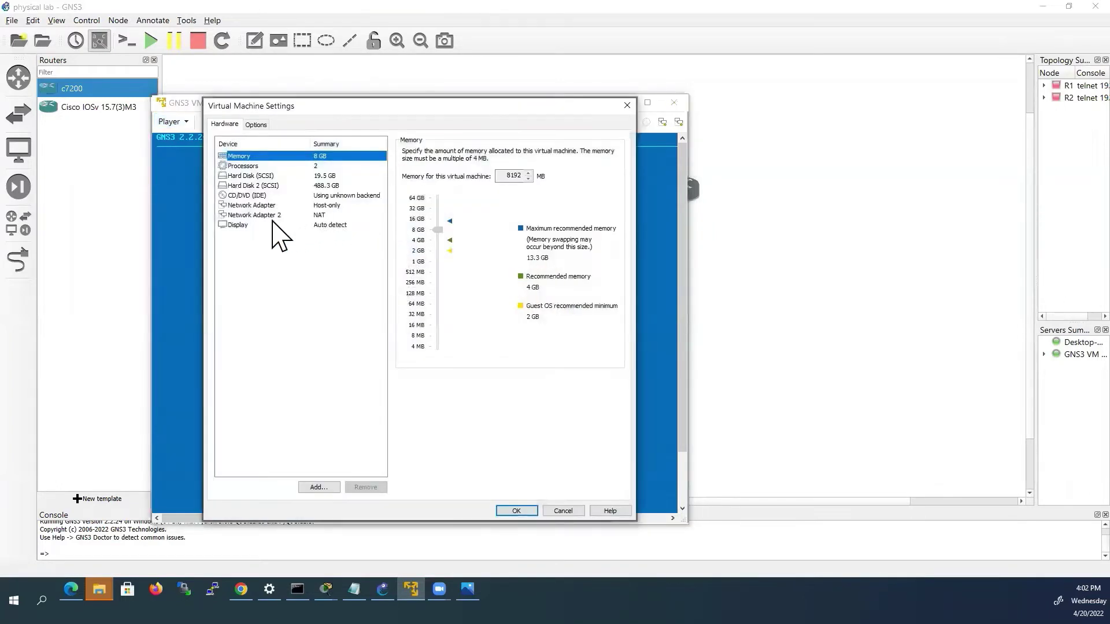
Review the existing adapters and add a new Network Adapter to the GNS3 VM.
click(262, 207)
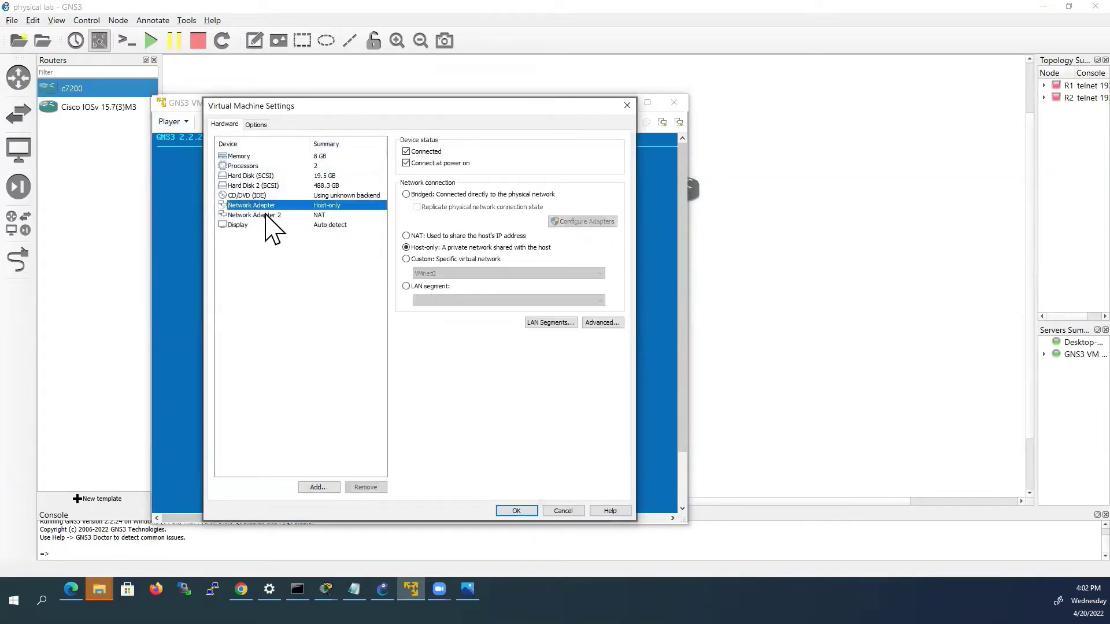
click(267, 215)
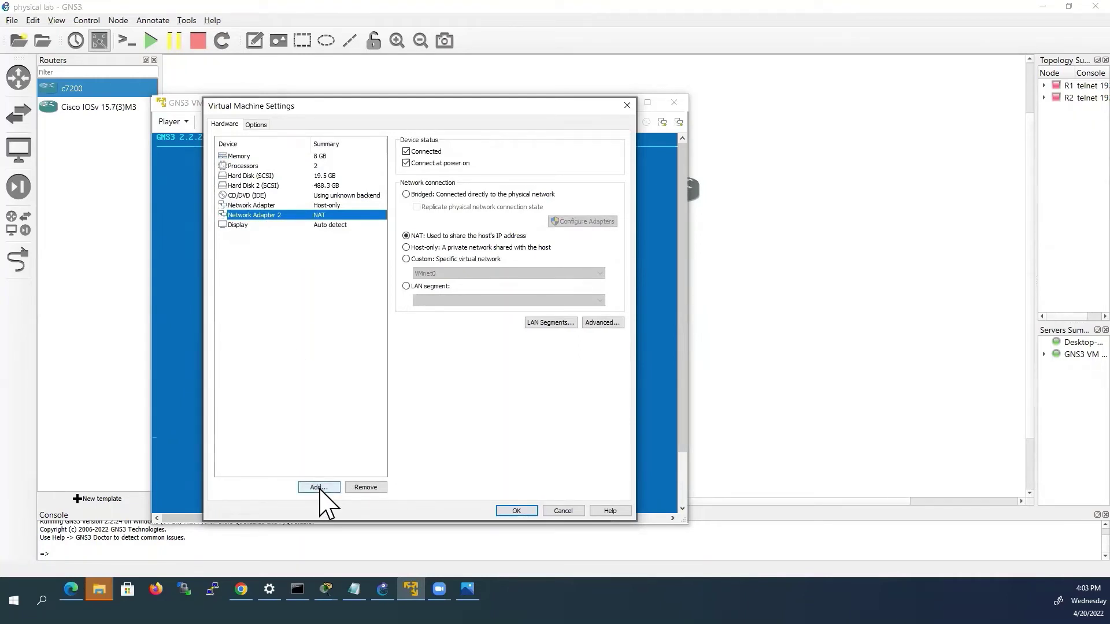
click(319, 487)
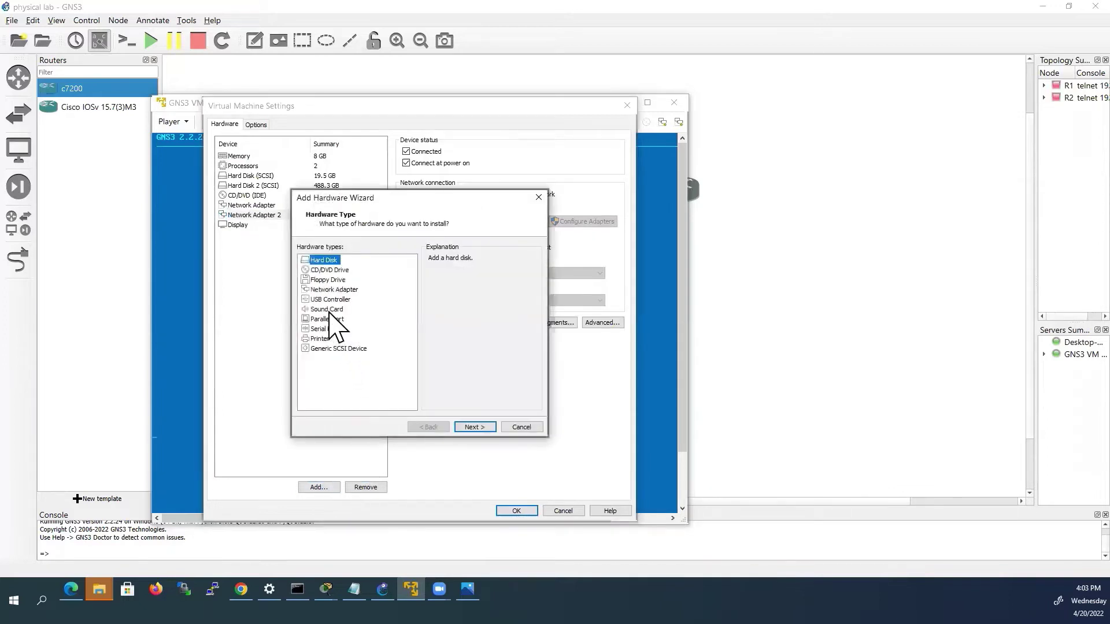
click(327, 290)
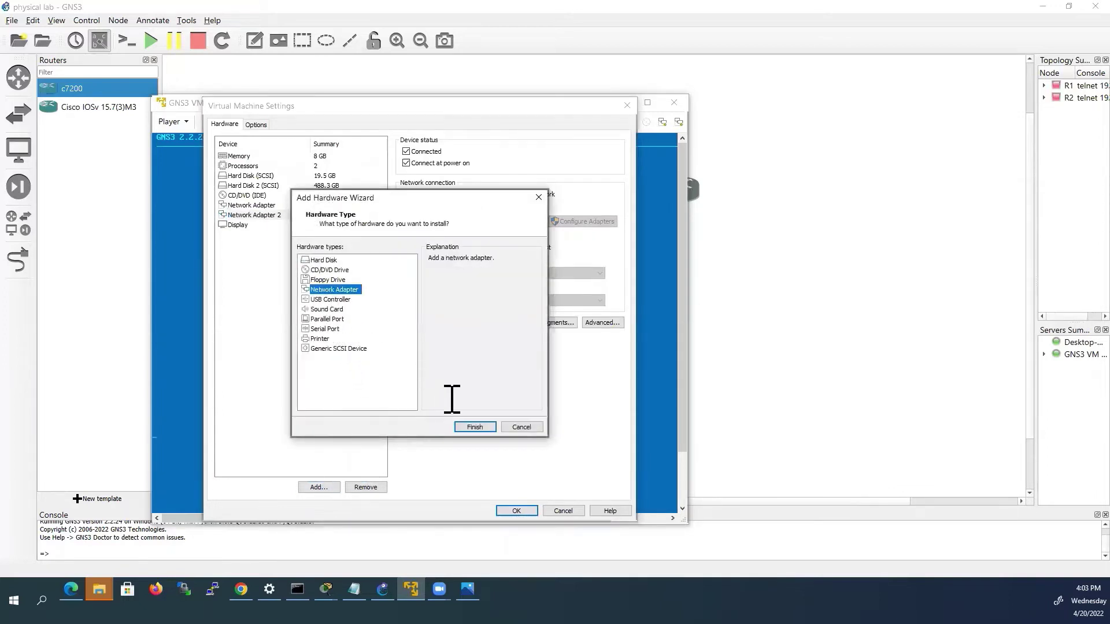
click(473, 427)
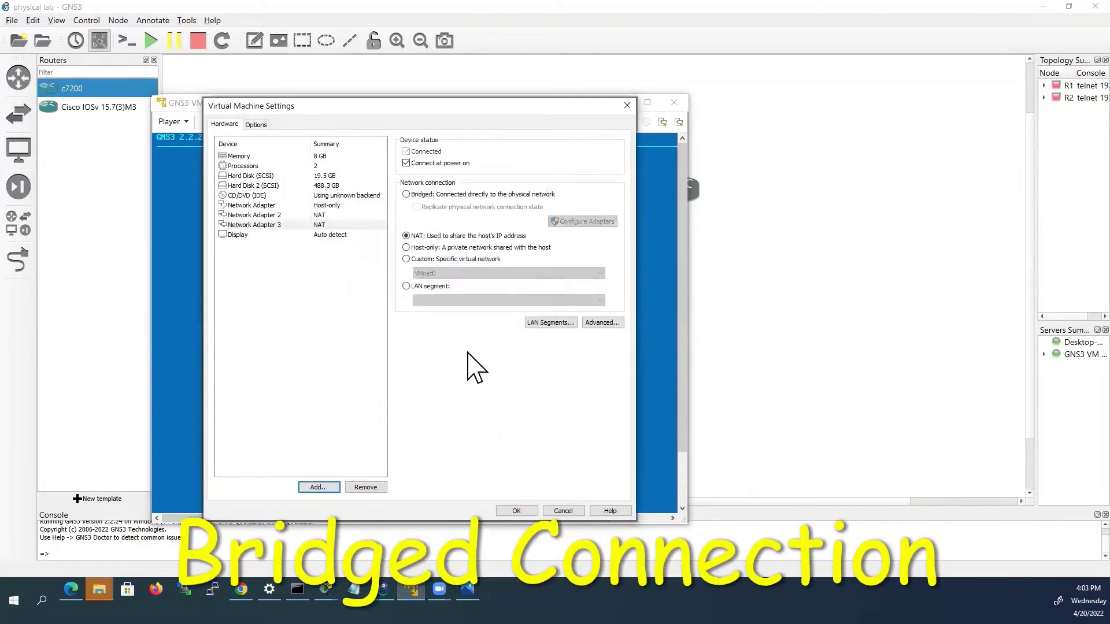
Set Network Adapter 3 to Bridged networking and save the VM settings.
click(264, 227)
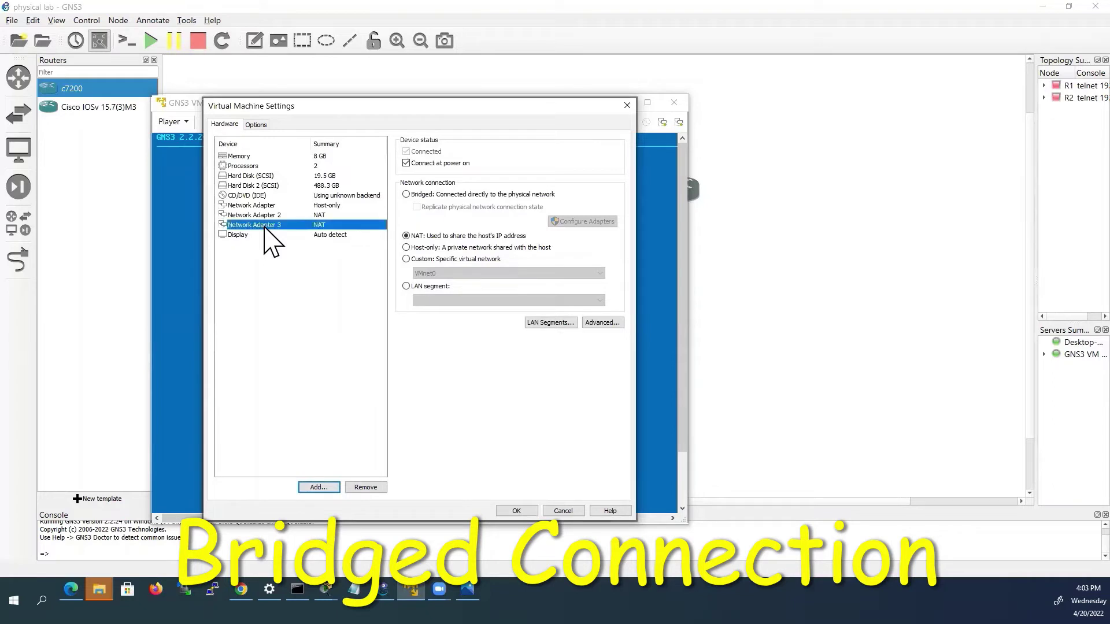
click(407, 195)
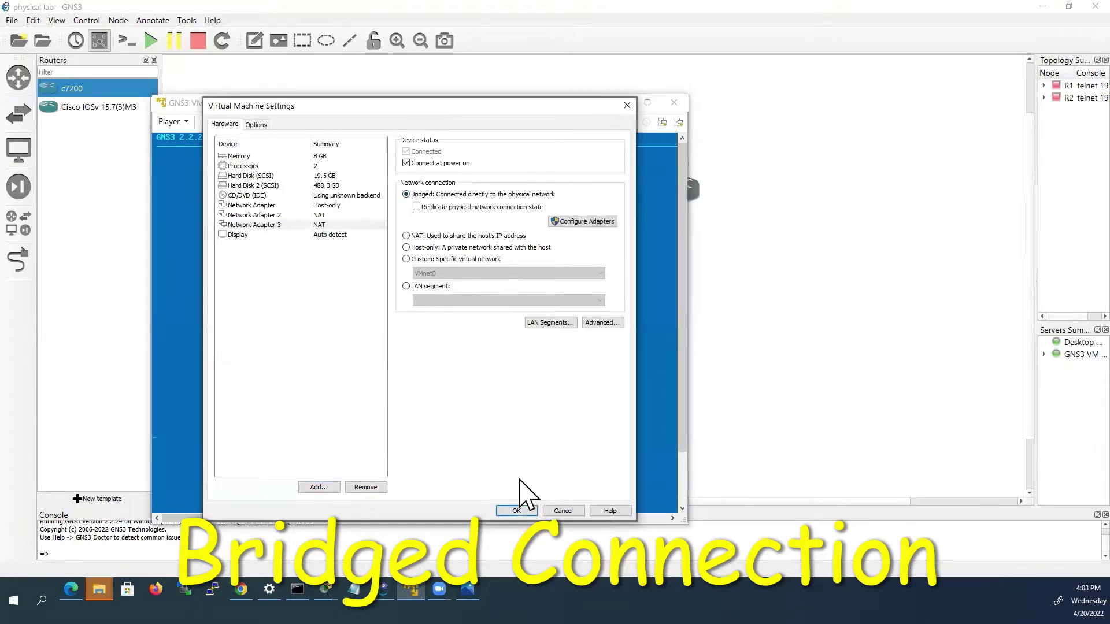
click(520, 511)
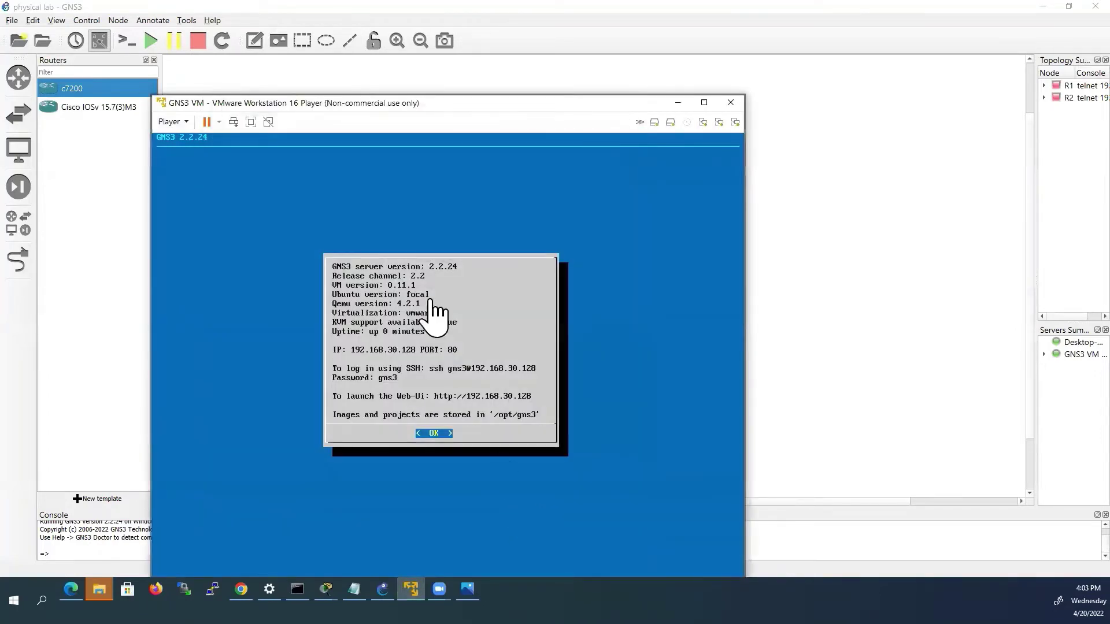
drag(441, 107, 444, 39)
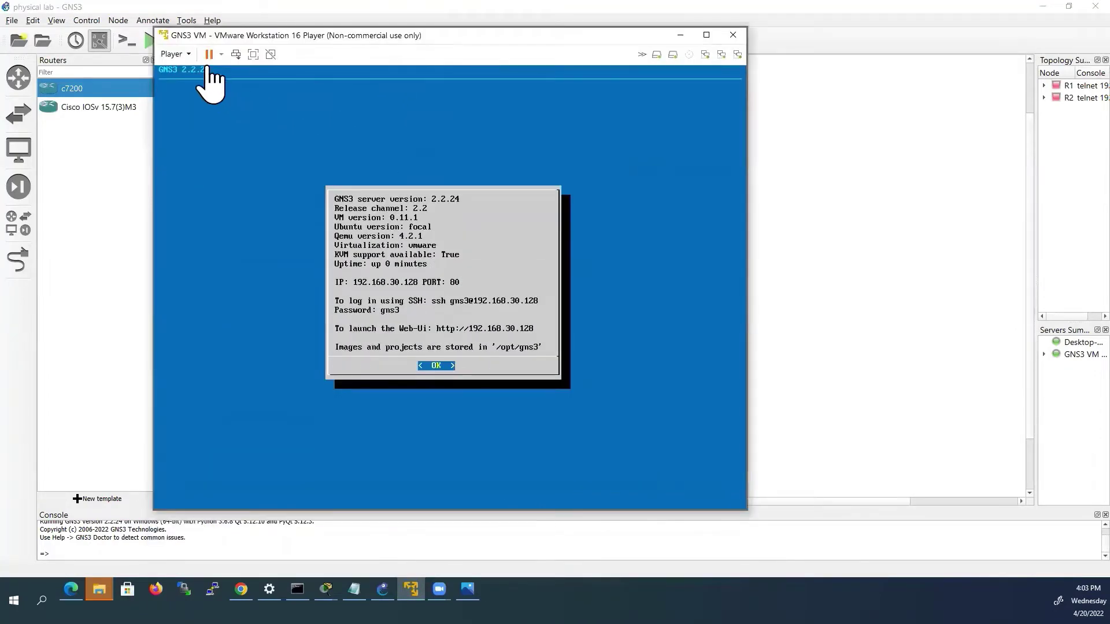
click(174, 54)
mouse_move(222, 134)
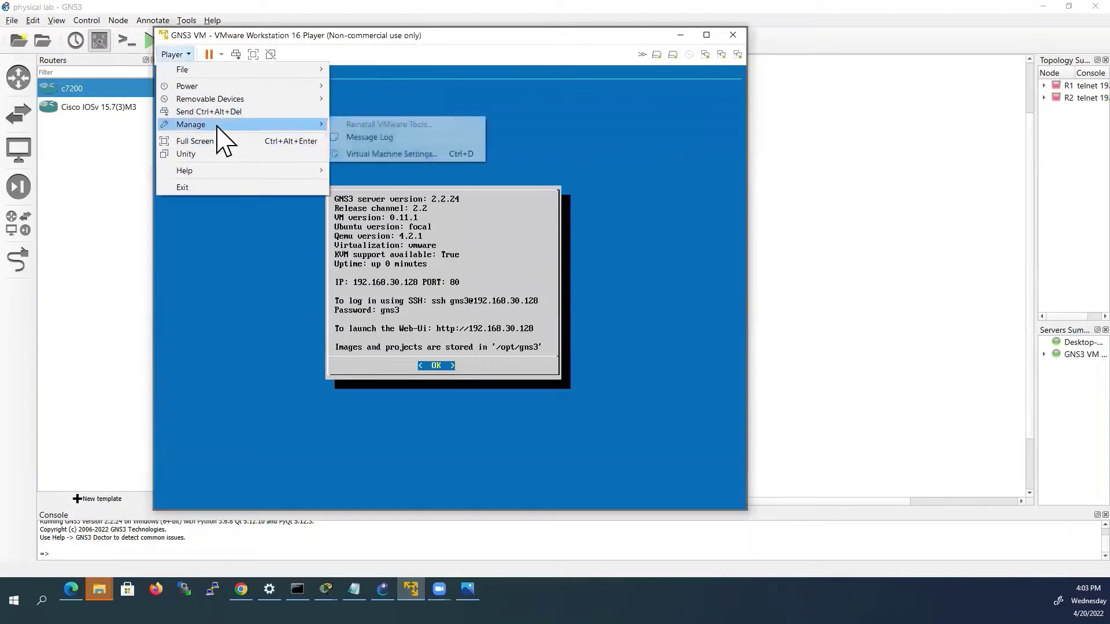
click(365, 155)
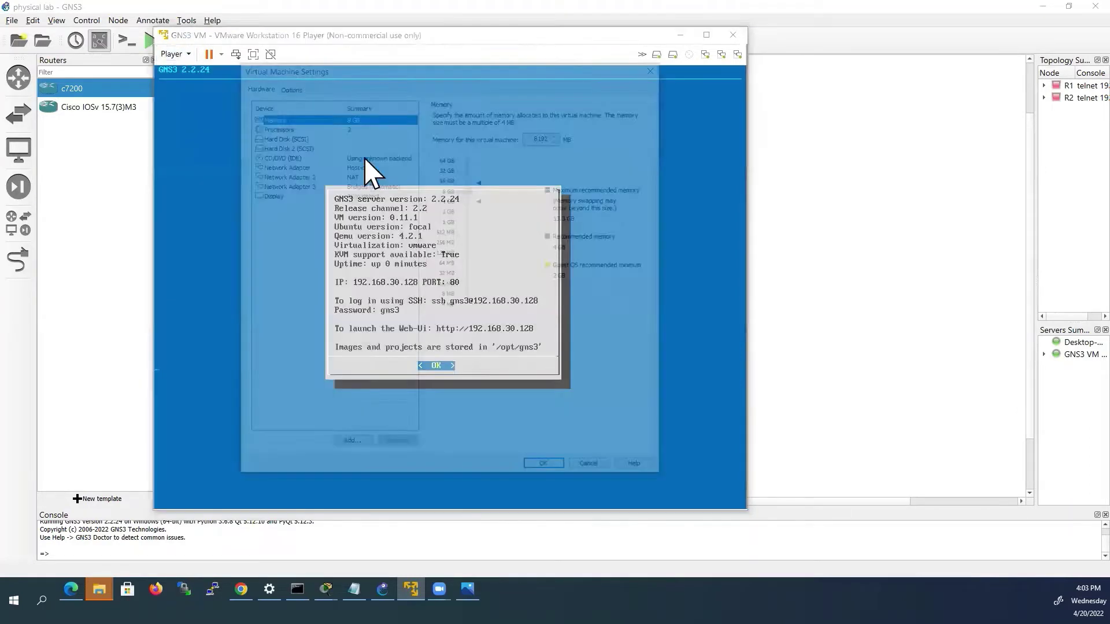
click(303, 166)
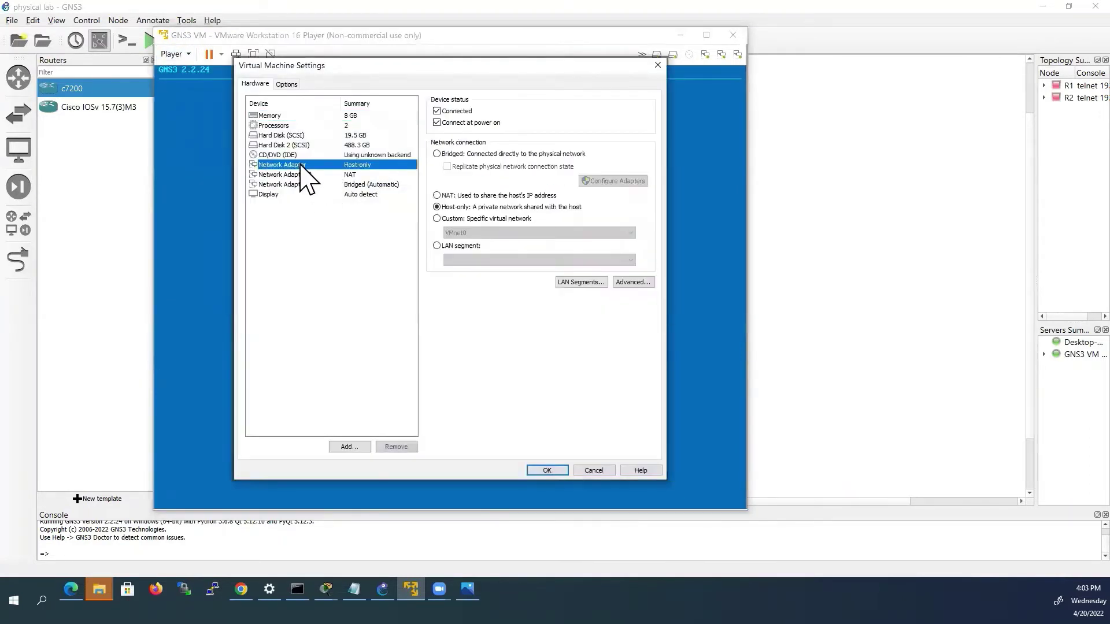
click(308, 175)
click(310, 183)
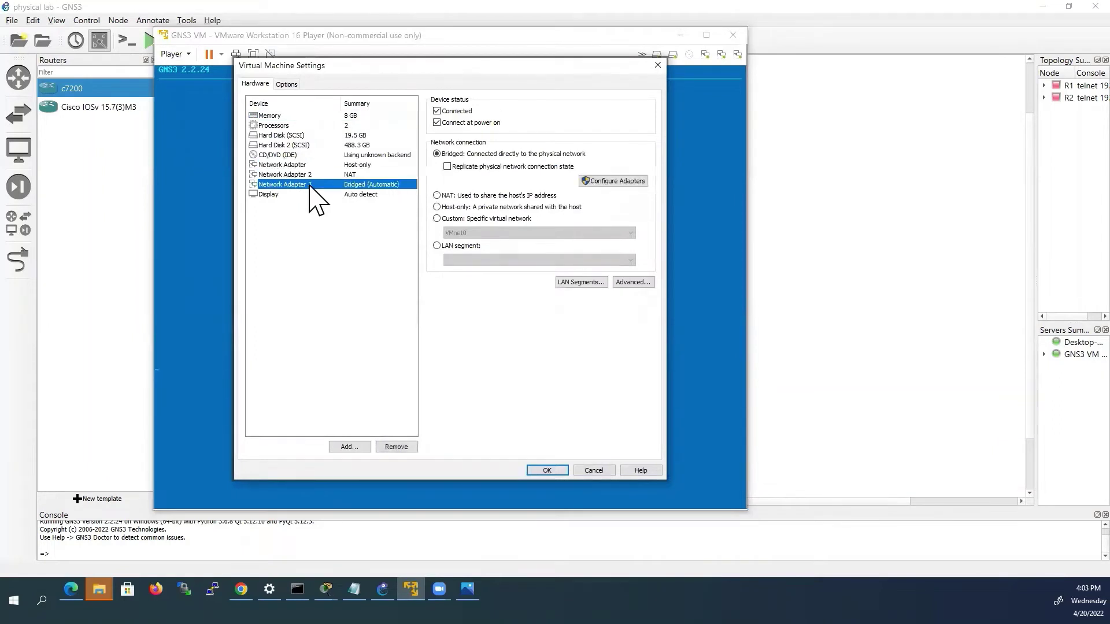
click(350, 166)
click(353, 175)
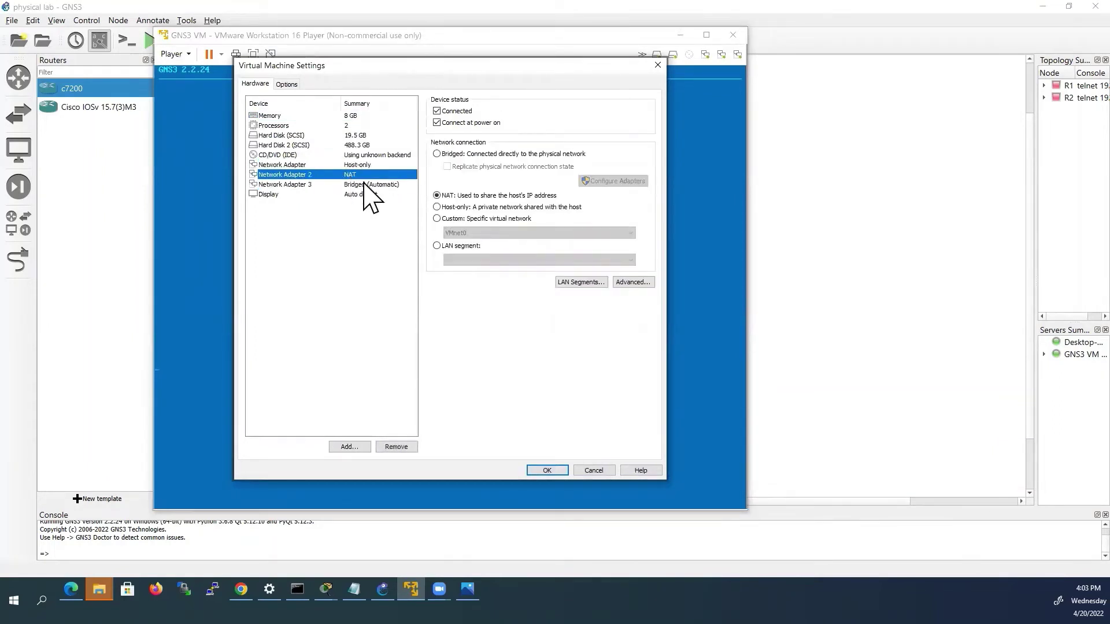
click(356, 185)
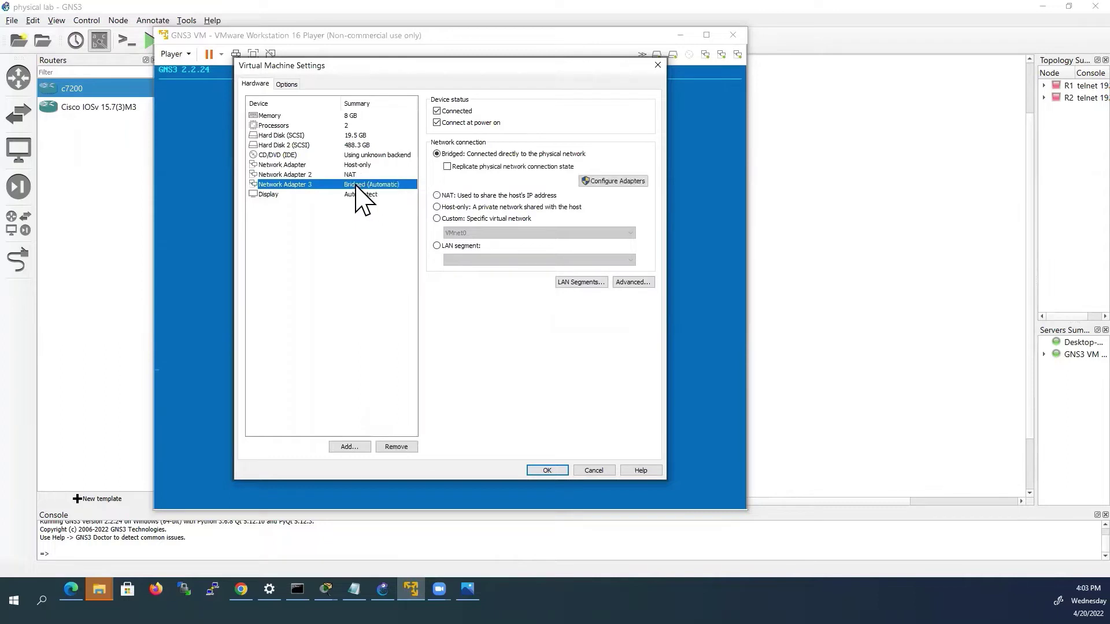
click(543, 471)
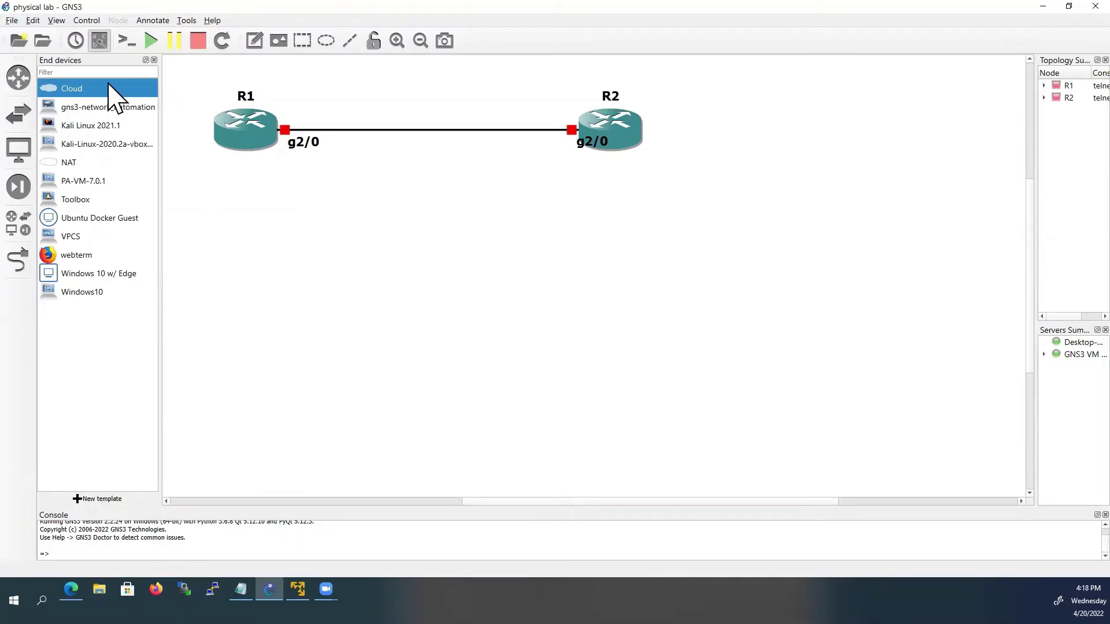
Place a Cloud node on the GNS3 VM server, level with the routers.
drag(110, 92, 825, 166)
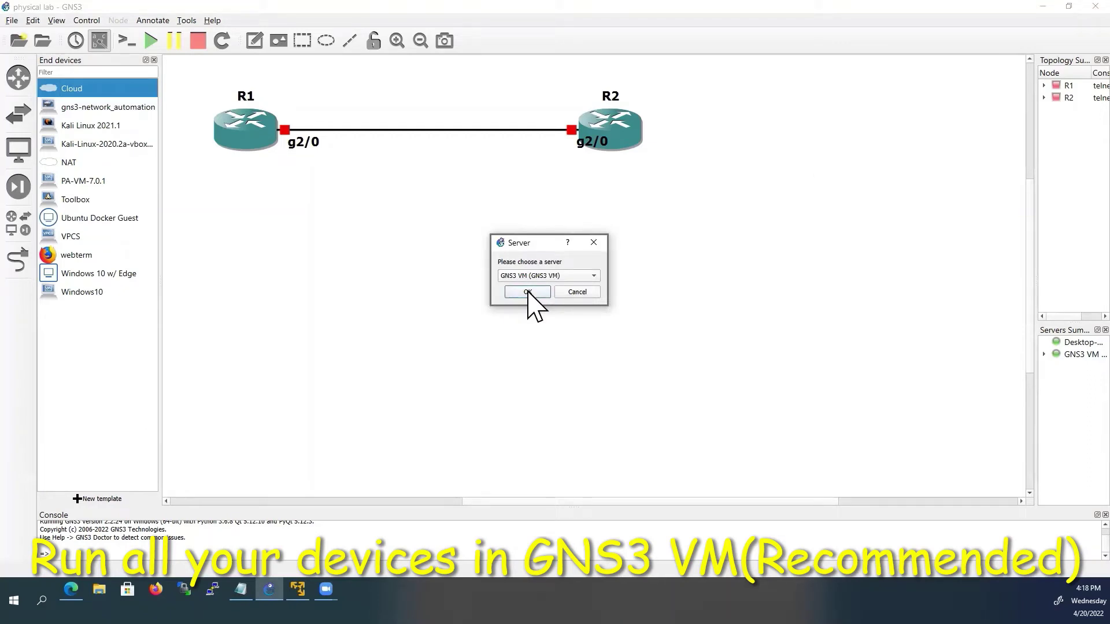
click(527, 292)
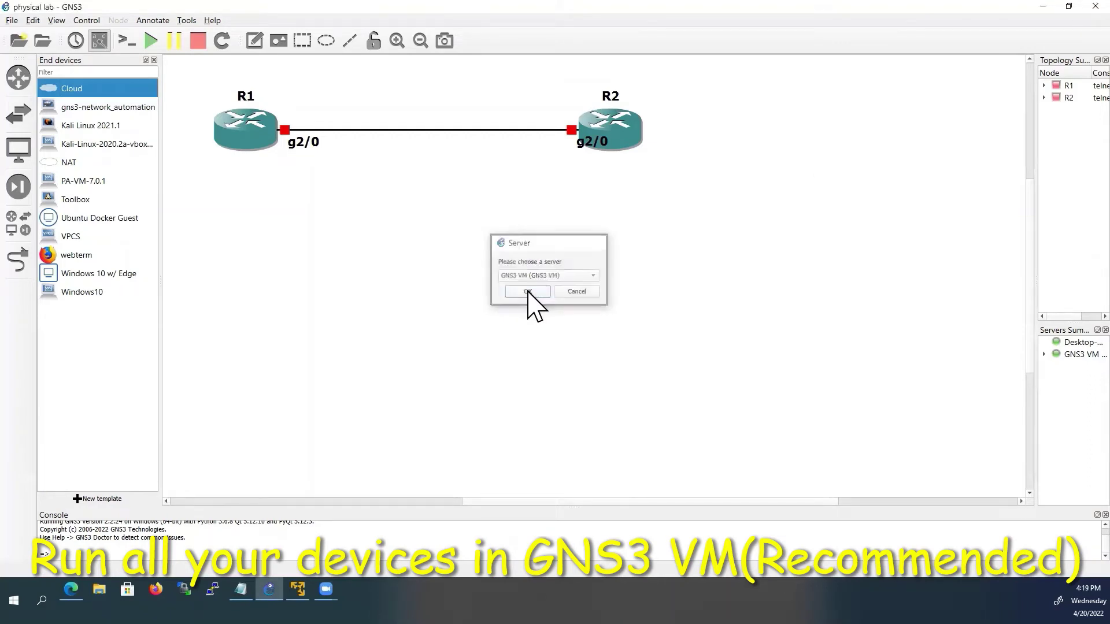
drag(923, 205, 922, 155)
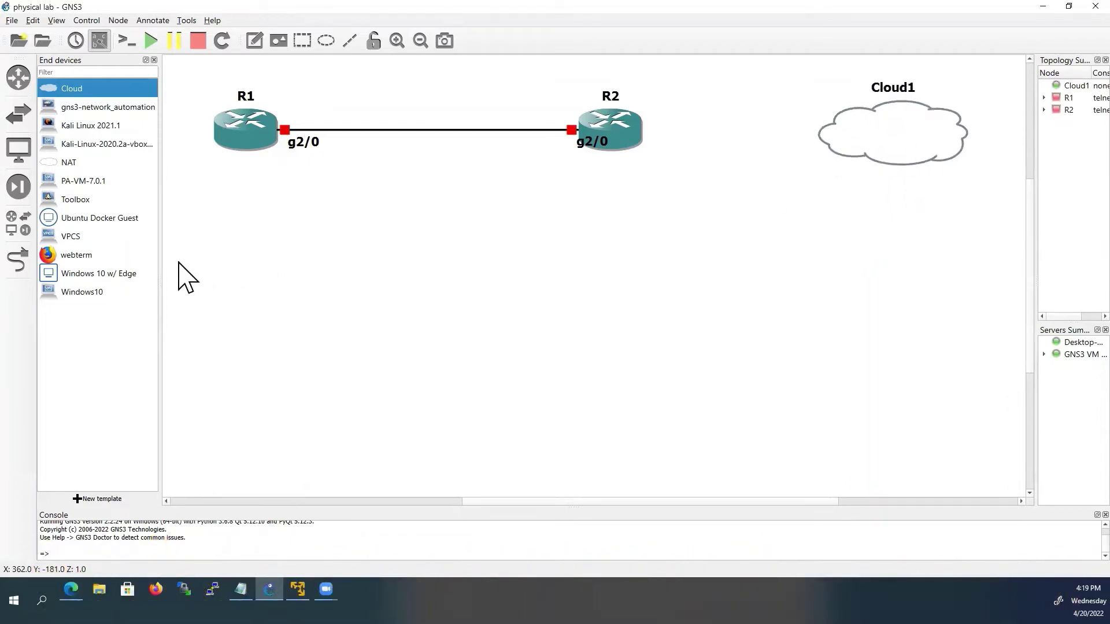
Draw a link from R2 to Cloud1, checking the VM adapter settings before choosing its interface.
click(20, 266)
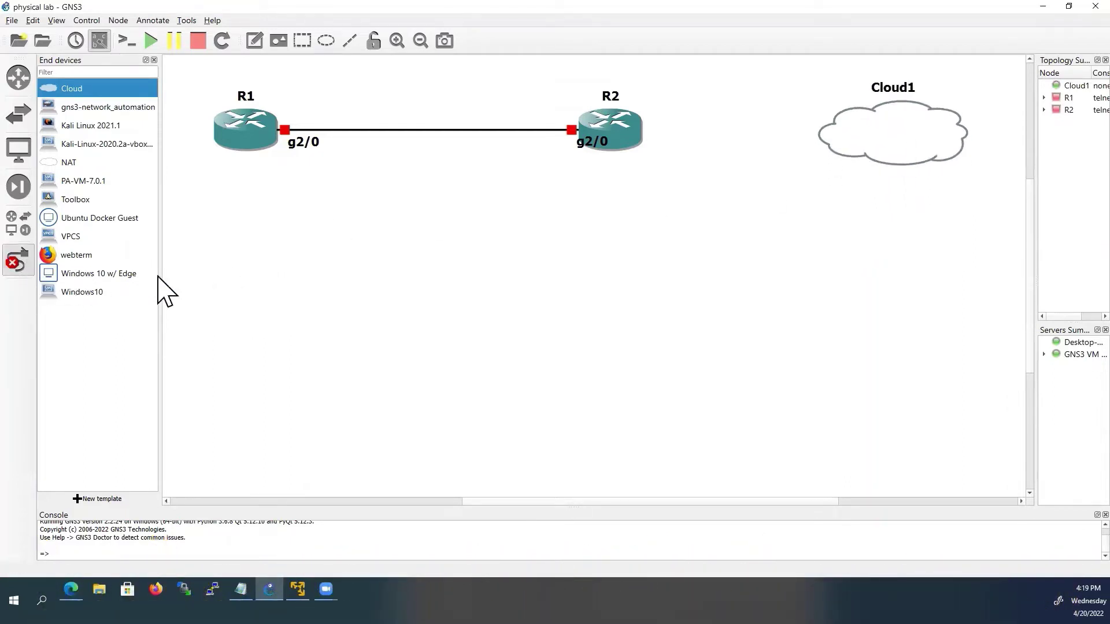
click(628, 125)
click(636, 130)
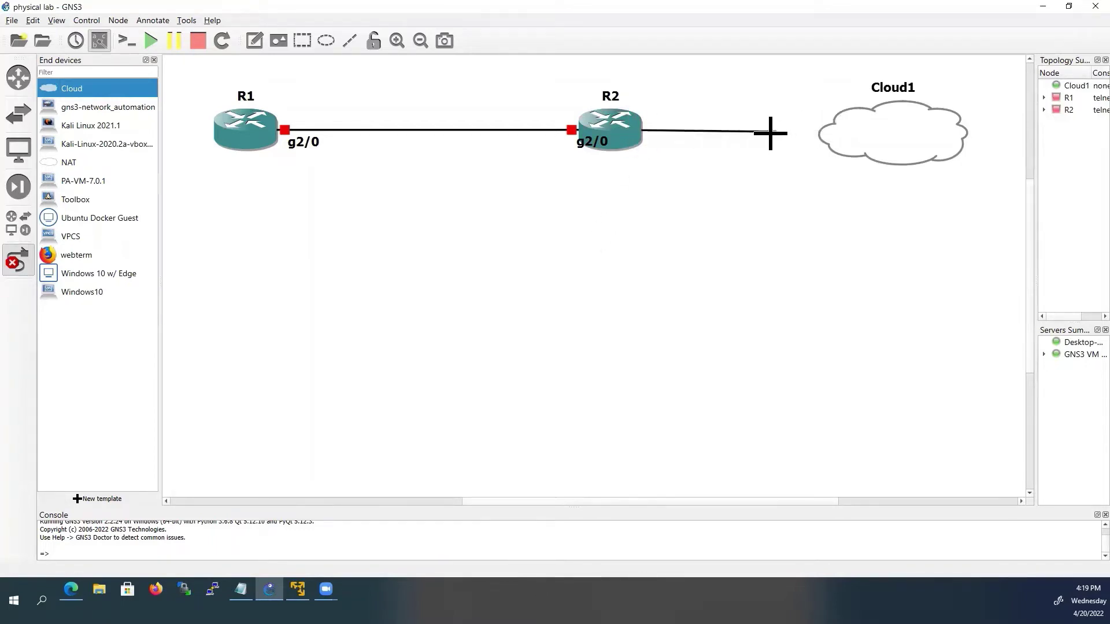
click(831, 127)
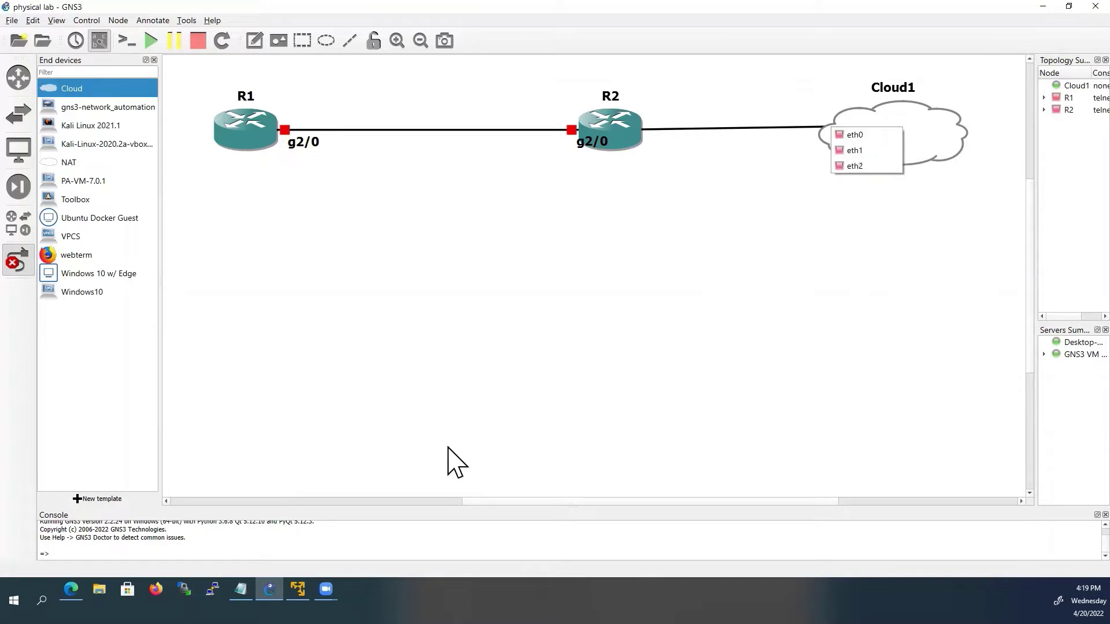
click(298, 590)
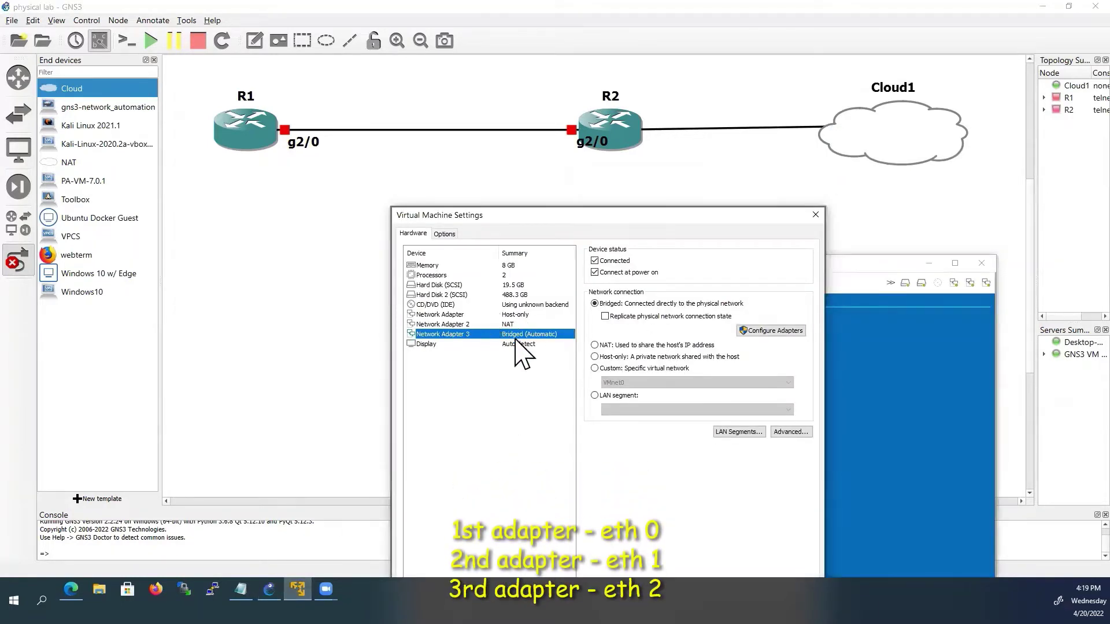
click(851, 134)
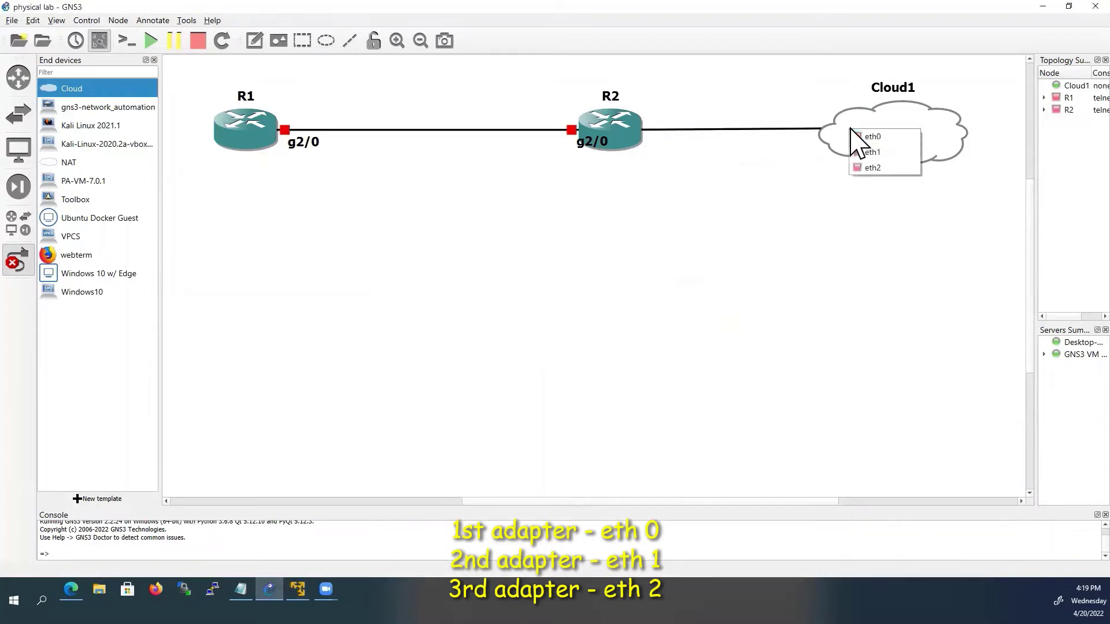
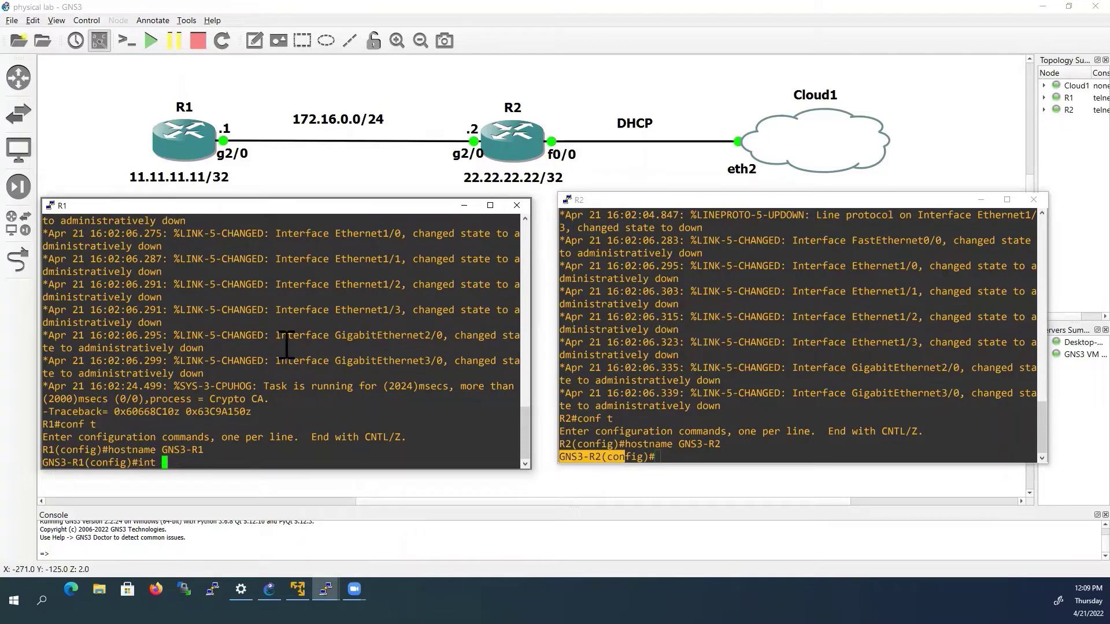
Create R1's Loopback0 with address 11.11.11.11 255.255.255.255 and enable it.
text(loop 0)
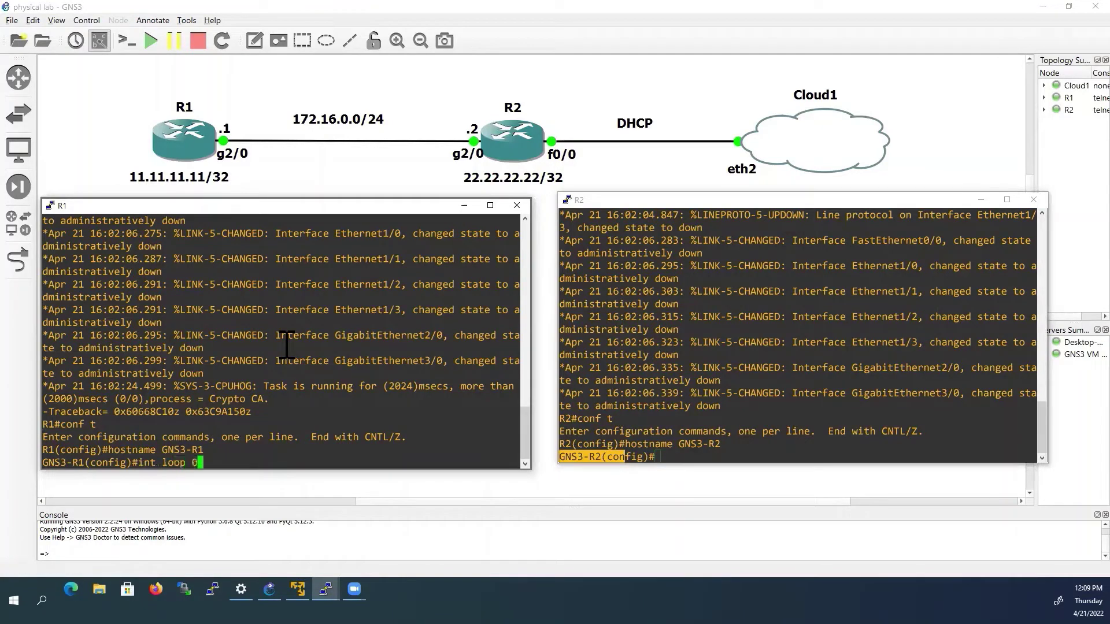
key(Return)
text(11.11.11.)
key(BackSpace)
key(BackSpace)
key(BackSpace)
key(BackSpace)
key(BackSpace)
key(BackSpace)
key(BackSpace)
key(BackSpace)
key(BackSpace)
text(ip addr)
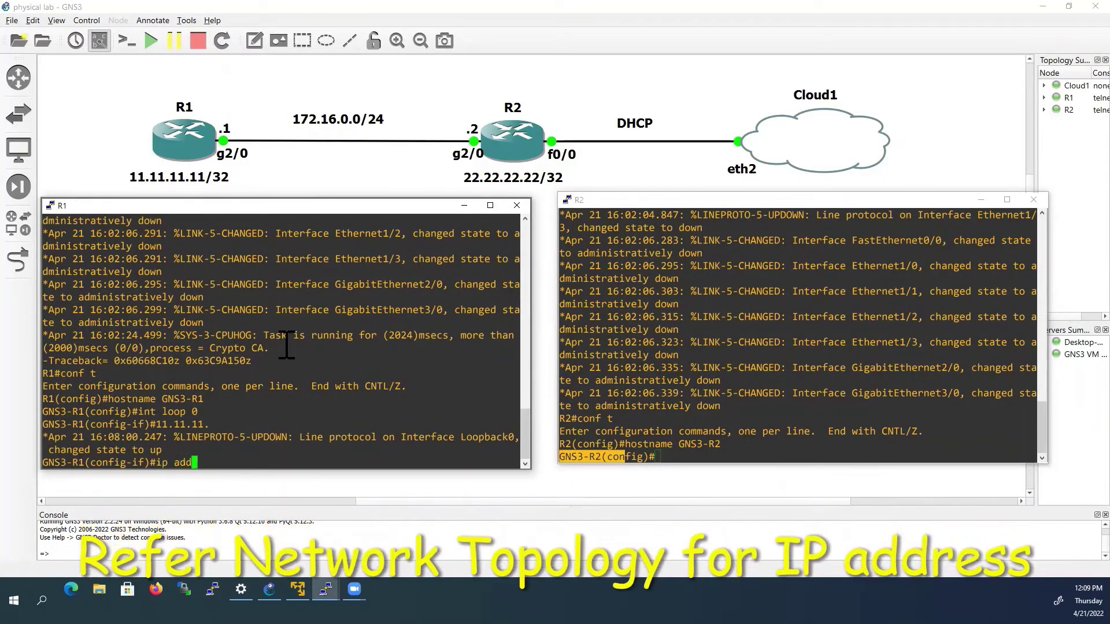
key(Tab)
text(11.1)
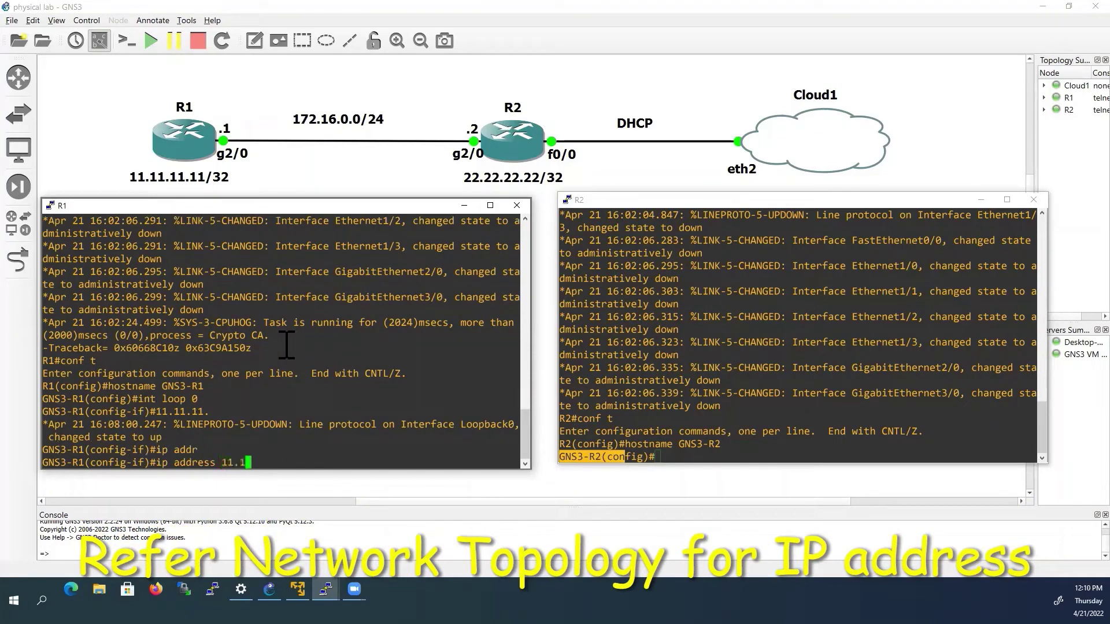
text(1.11.11 255.255.255)
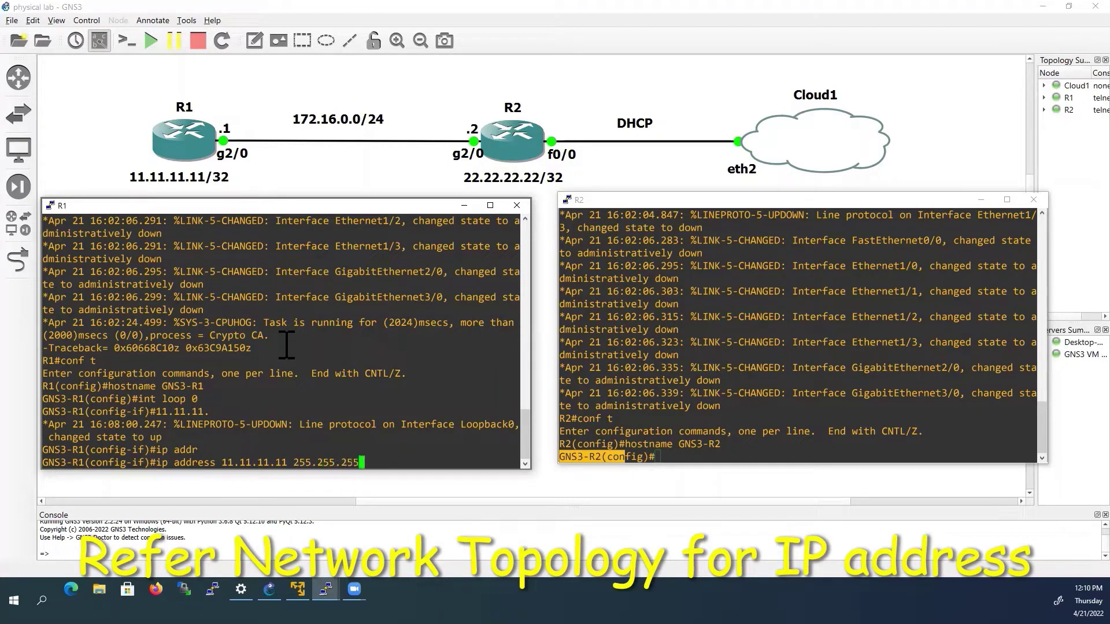
text(.255.255)
key(Return)
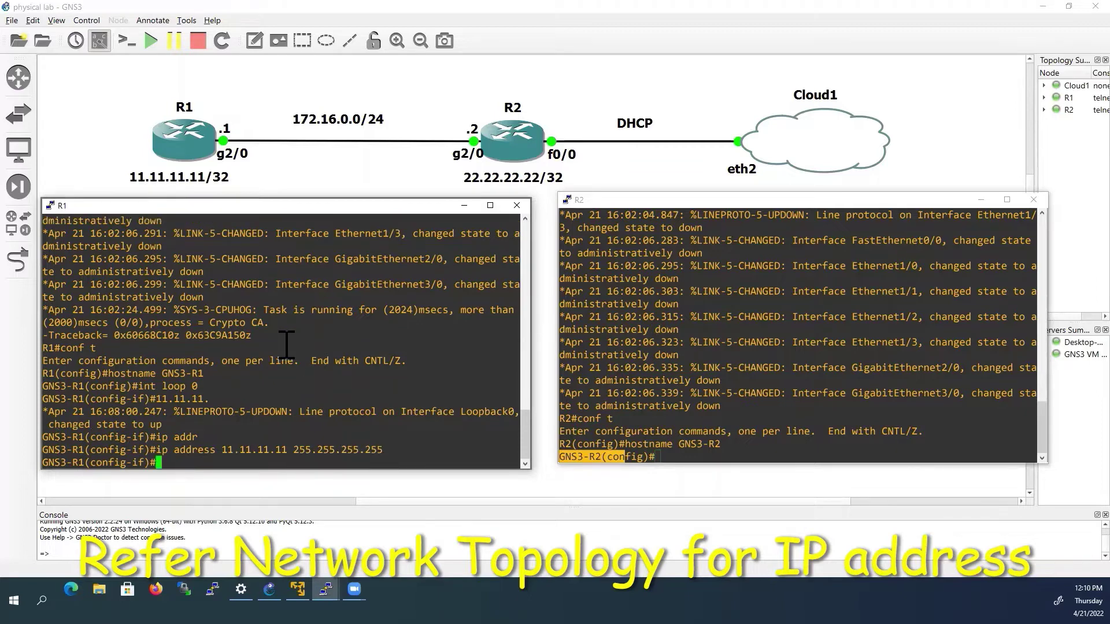
text(no sh)
key(Return)
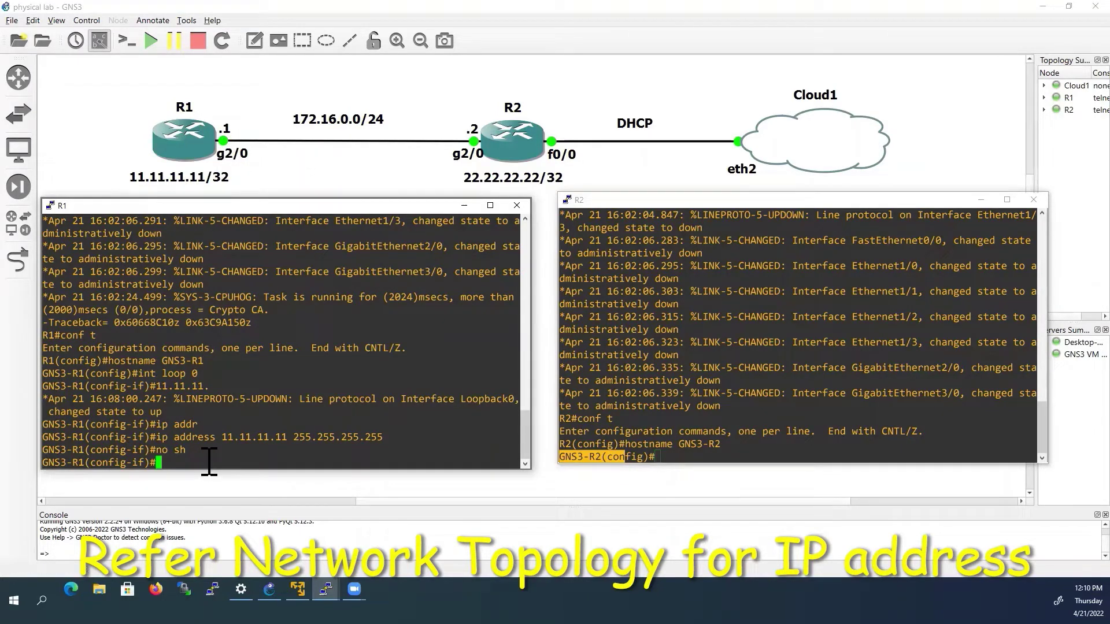
Assign GigabitEthernet2/0 the address 172.16.0.1 255.255.255.0 and bring it up.
text(int g 2/0)
key(Return)
text(ip add)
key(Tab)
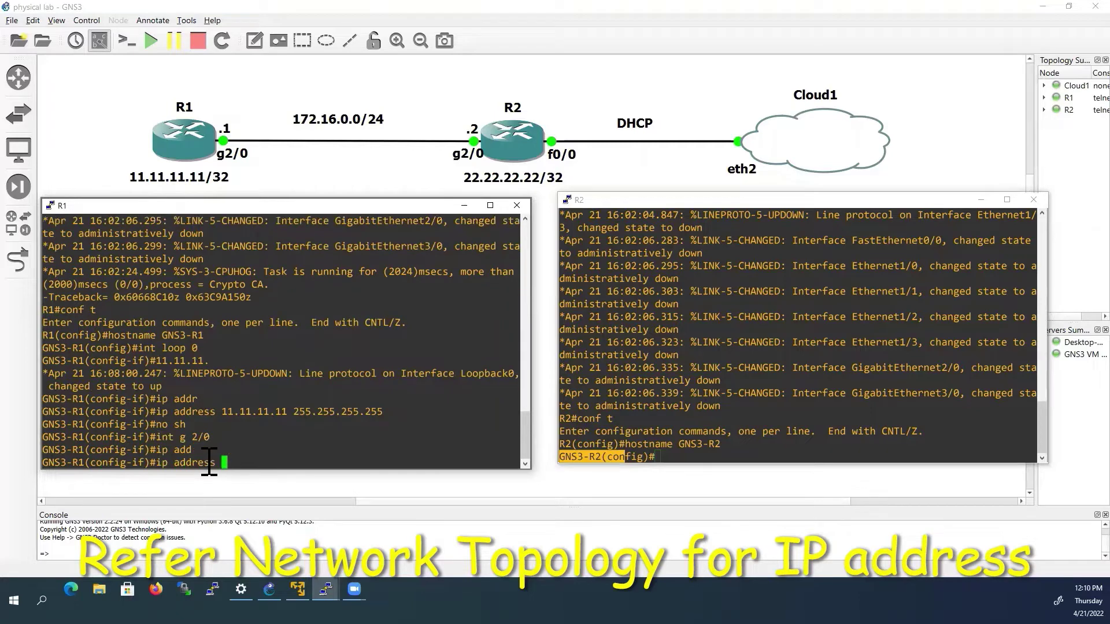
text(172.16.0.)
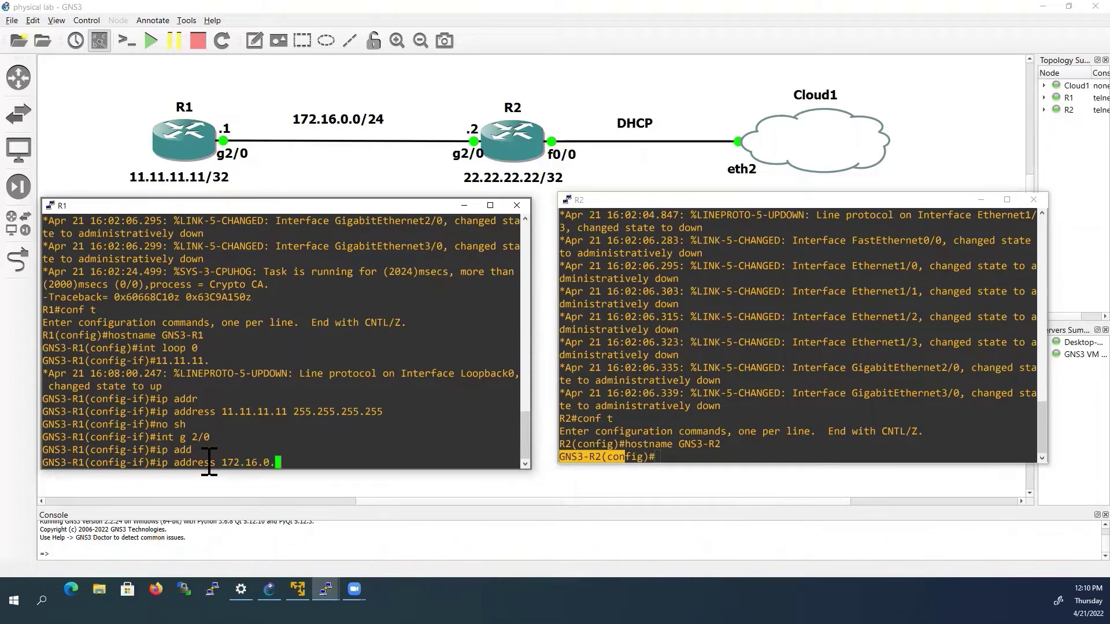
text(1 255.255.255.0)
key(Return)
text(no sh)
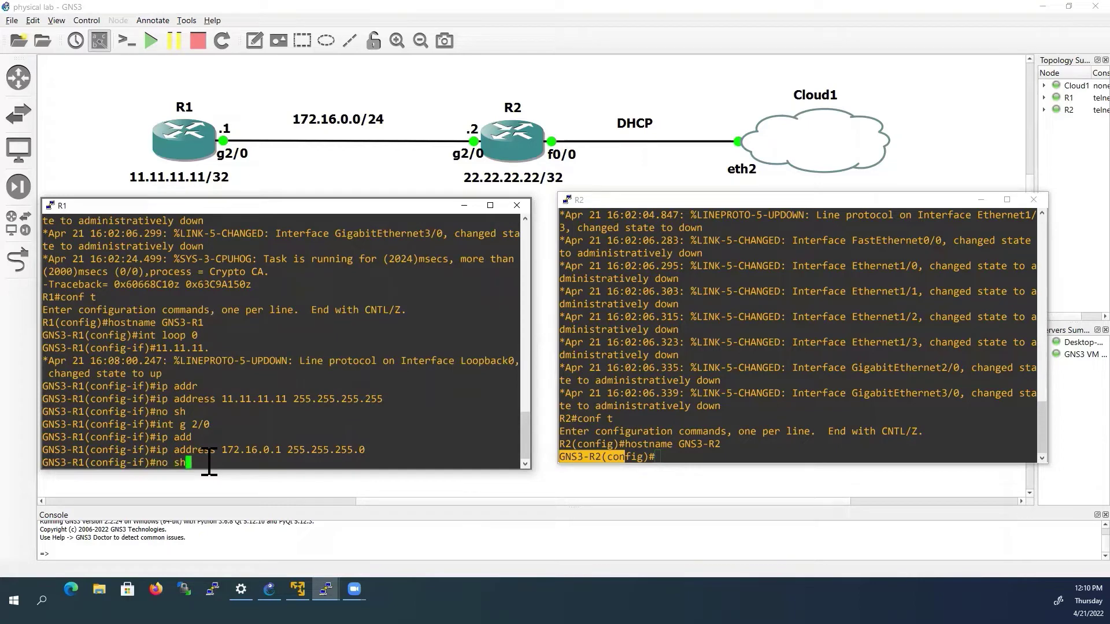
key(Return)
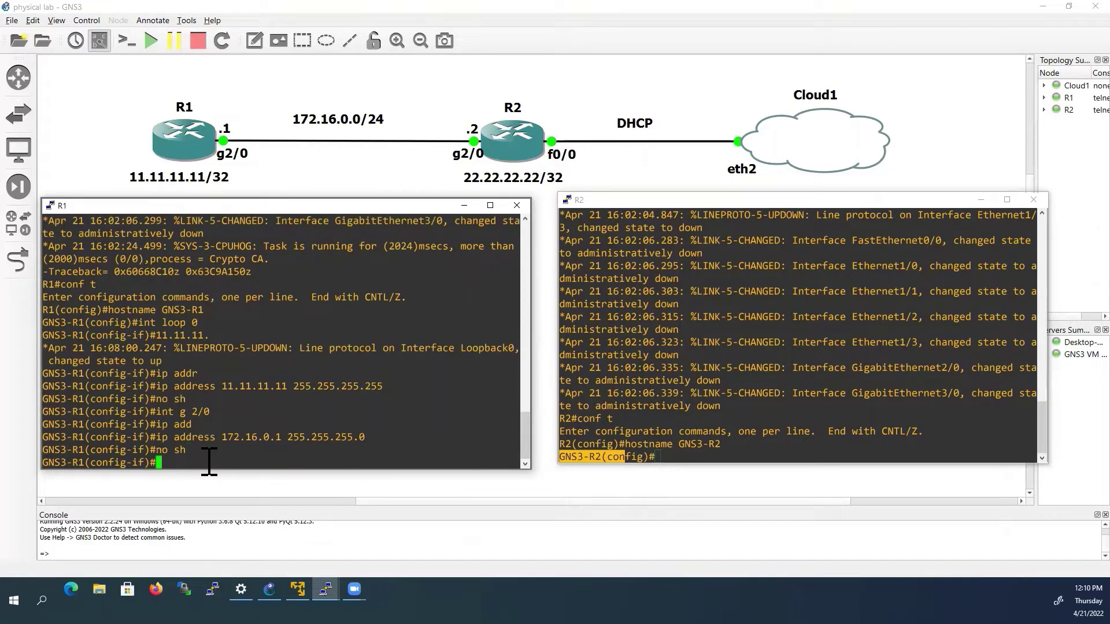
text(ex)
key(Return)
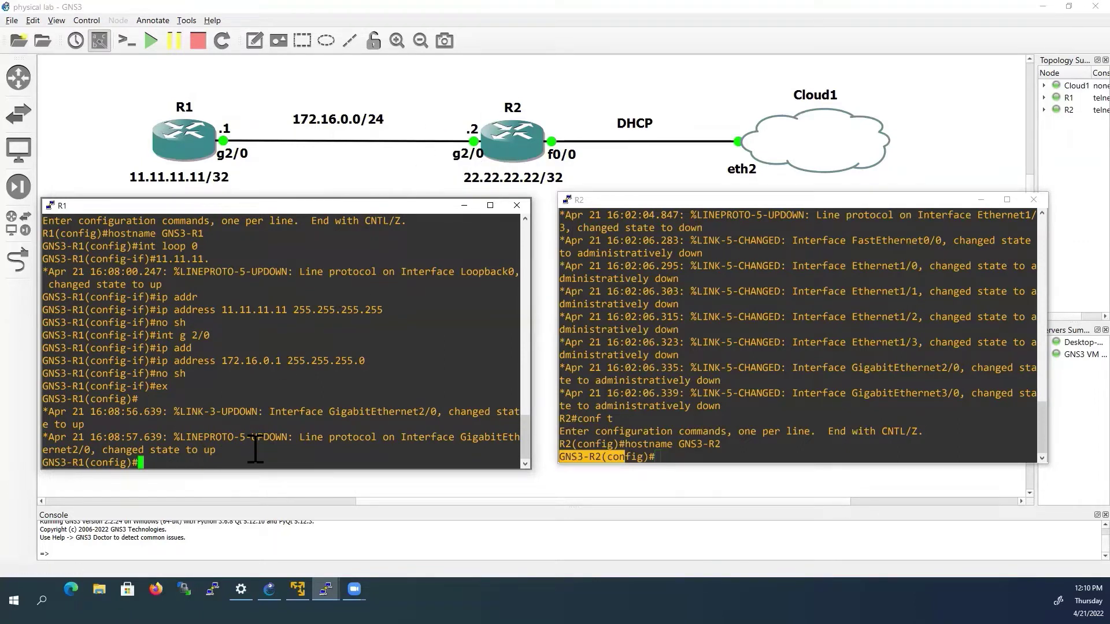
Add a default route 0.0.0.0 0.0.0.0 via 172.16.0.2 and save R1's configuration with wr.
text(ip route 0.0.0.0 0.0.0.)
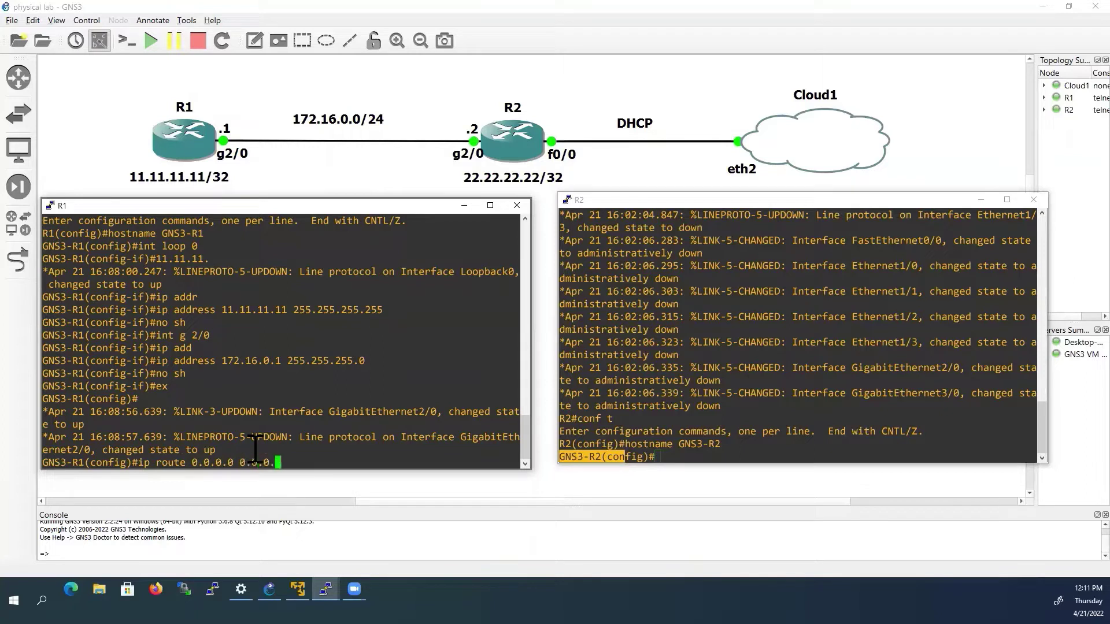
text(0 172.16.0.2)
key(Return)
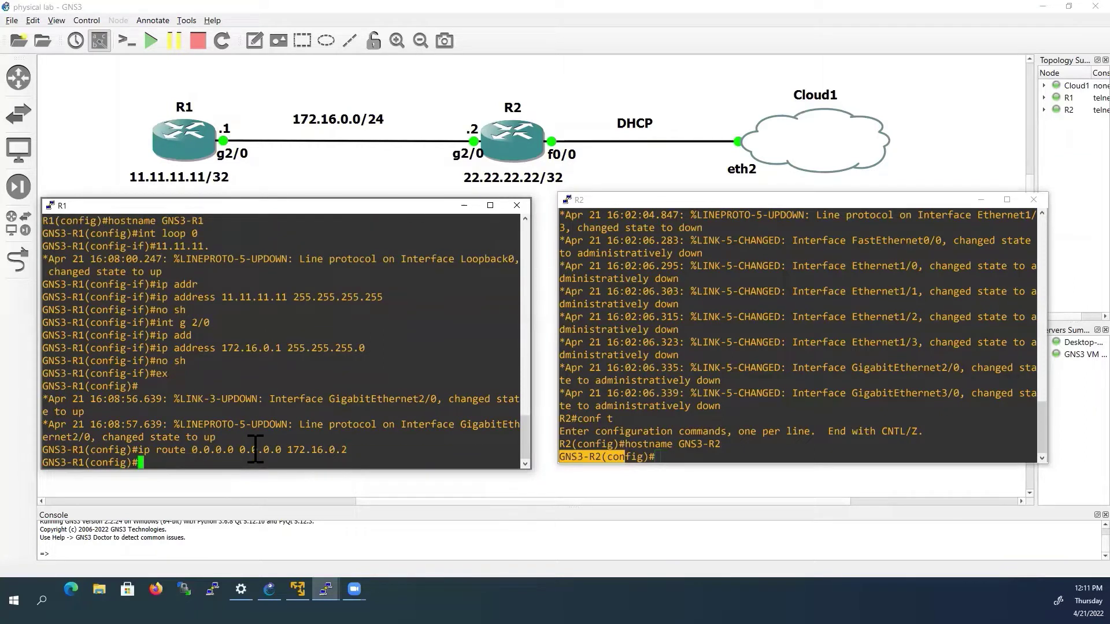
text(end)
key(Return)
text(wr)
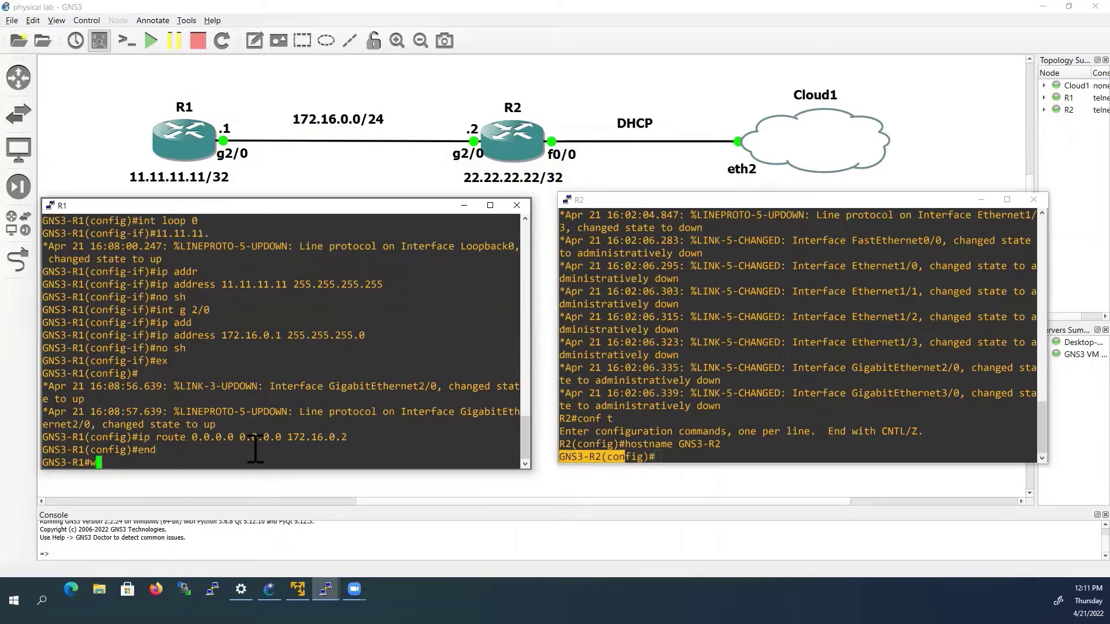
key(Return)
text(y)
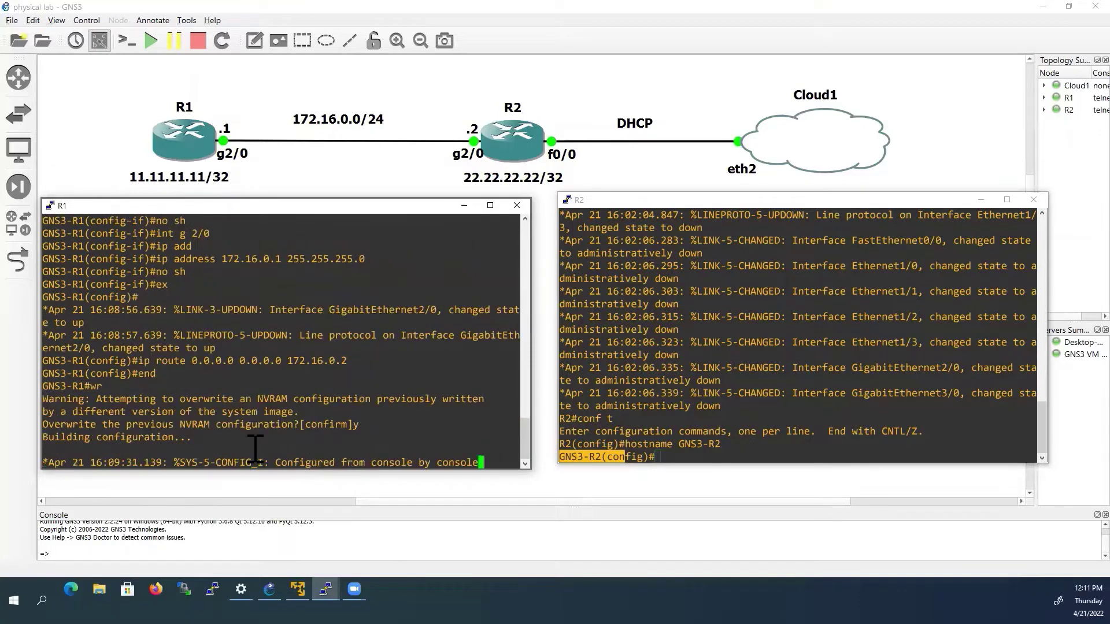
key(Return)
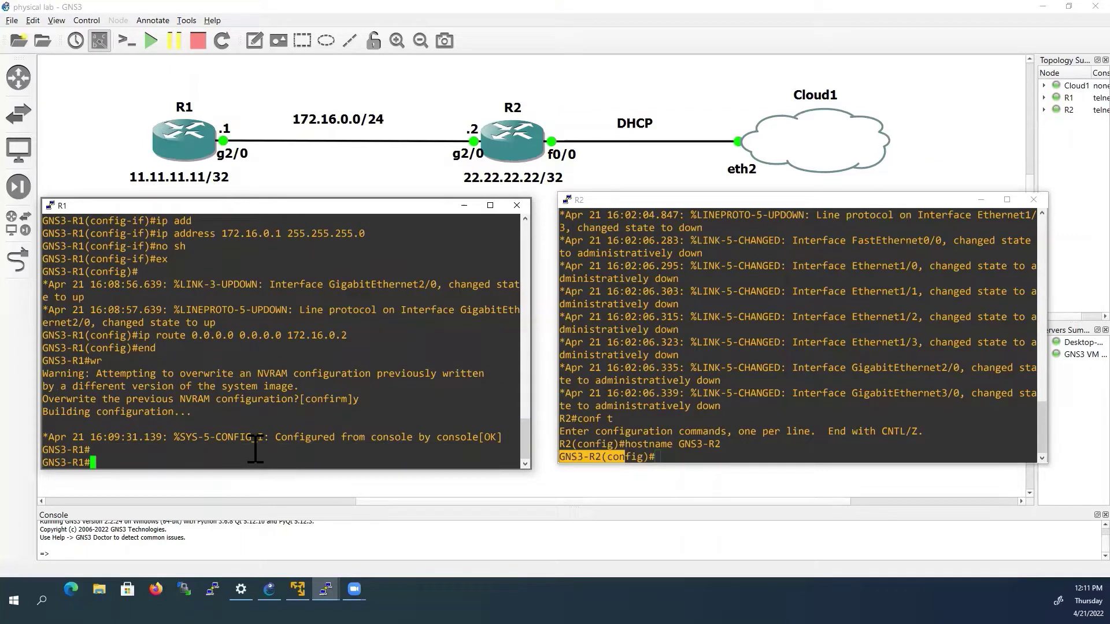
text(sh ip int br)
Show R1's interface brief, highlighting G2/0 at 172.16.0.1 and Loopback0 at 11.11.11.11.
key(Tab)
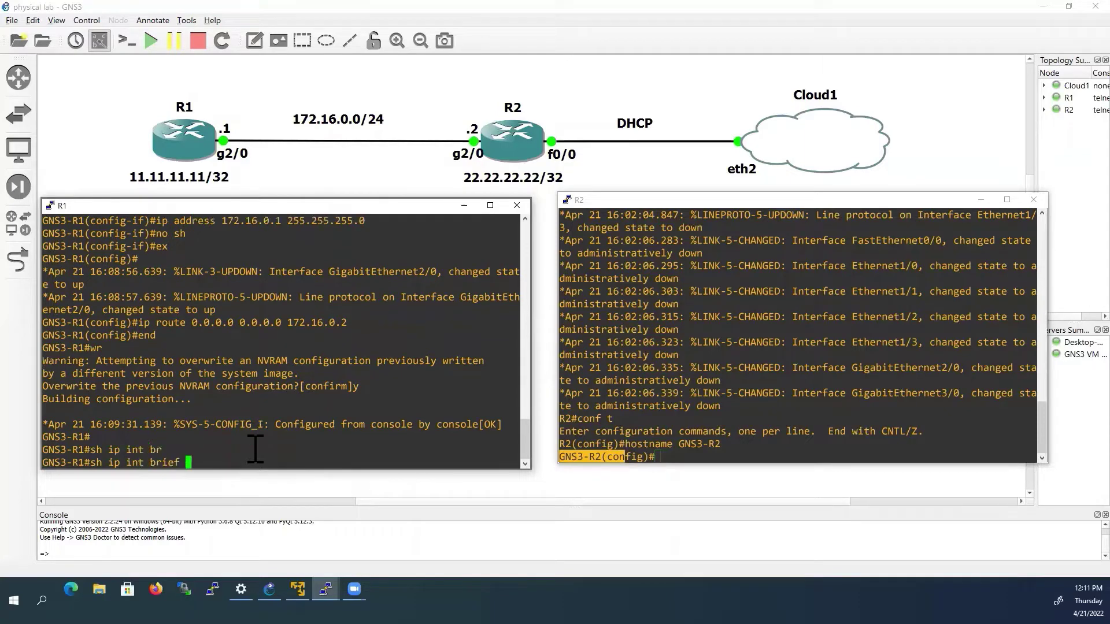
key(Return)
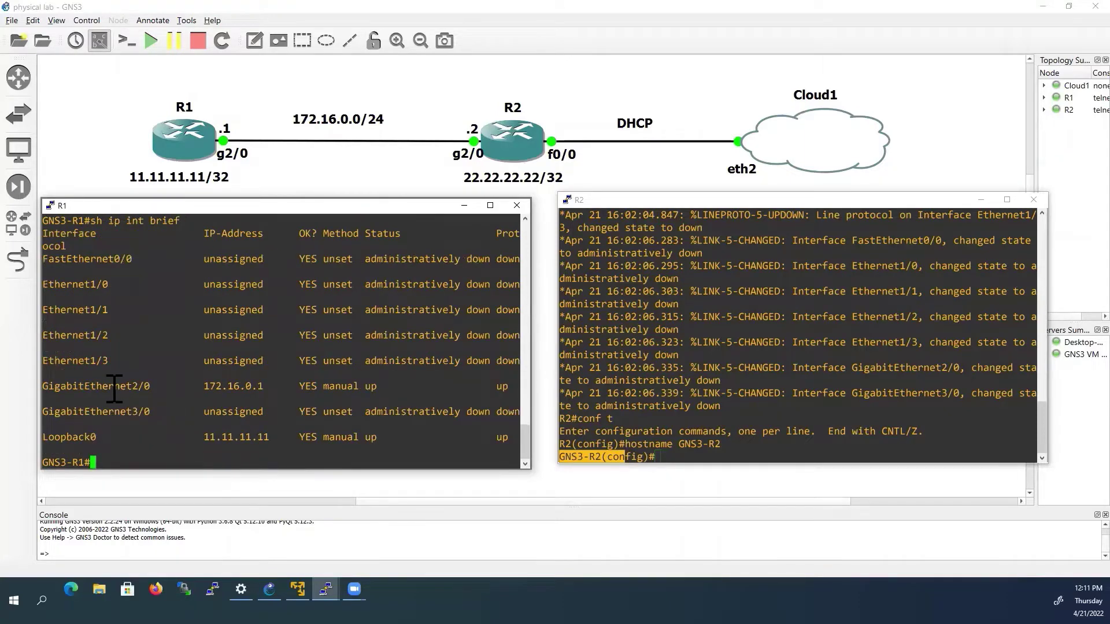
drag(49, 387, 264, 386)
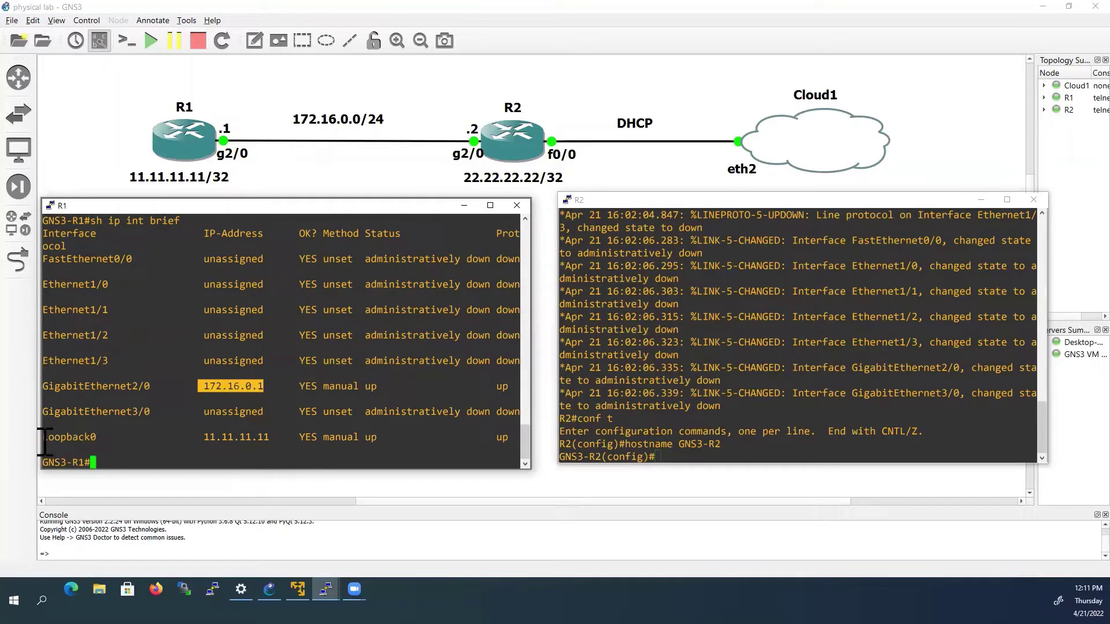
drag(44, 438, 281, 437)
click(133, 466)
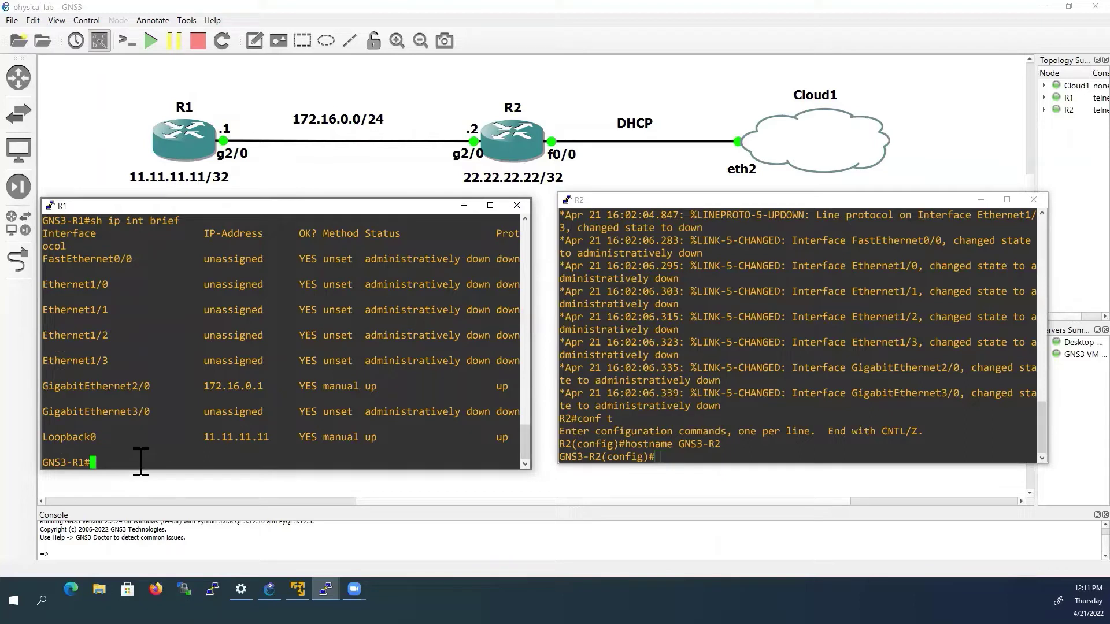
Show R1's routing table, highlighting the connected routes and the 0.0.0.0/0 route via 172.16.0.2.
text(sh ip route)
key(Return)
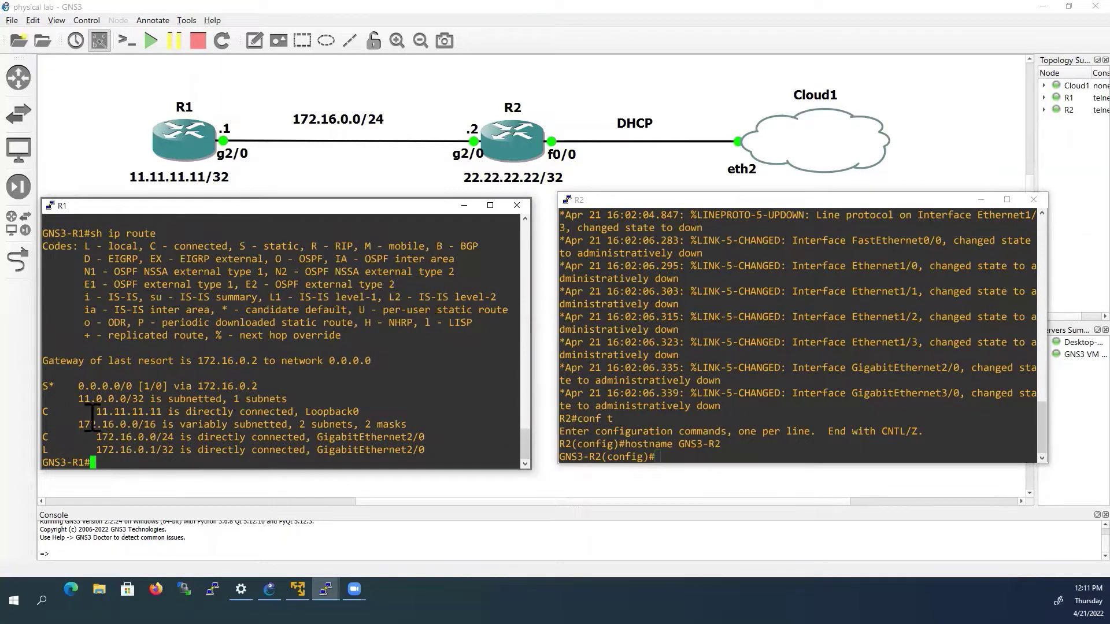
drag(67, 405, 194, 441)
drag(74, 386, 130, 389)
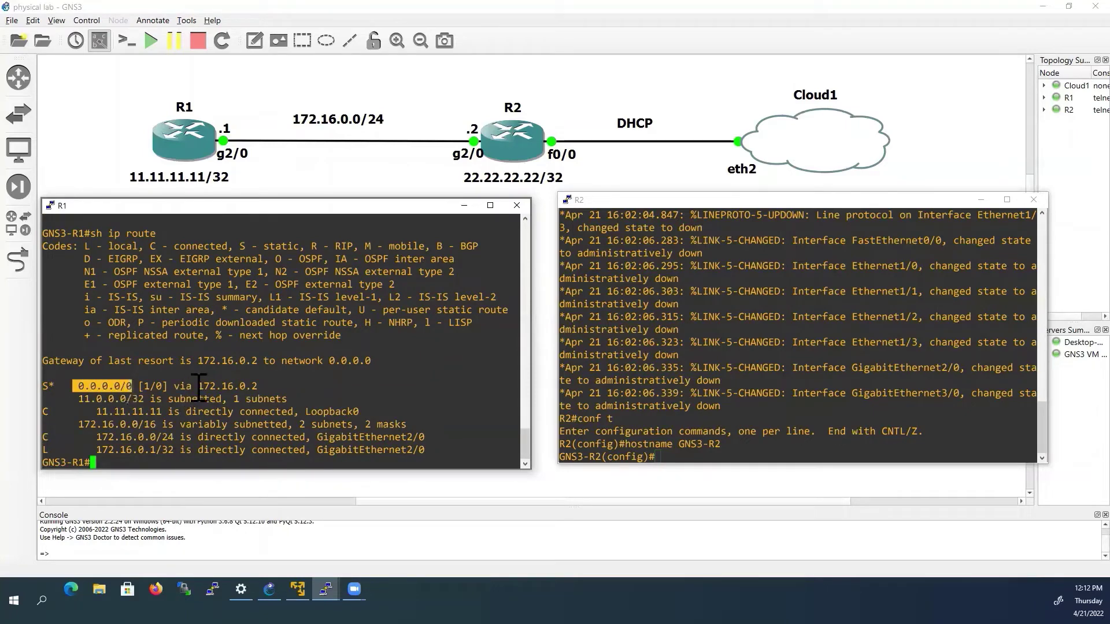
drag(197, 387, 520, 386)
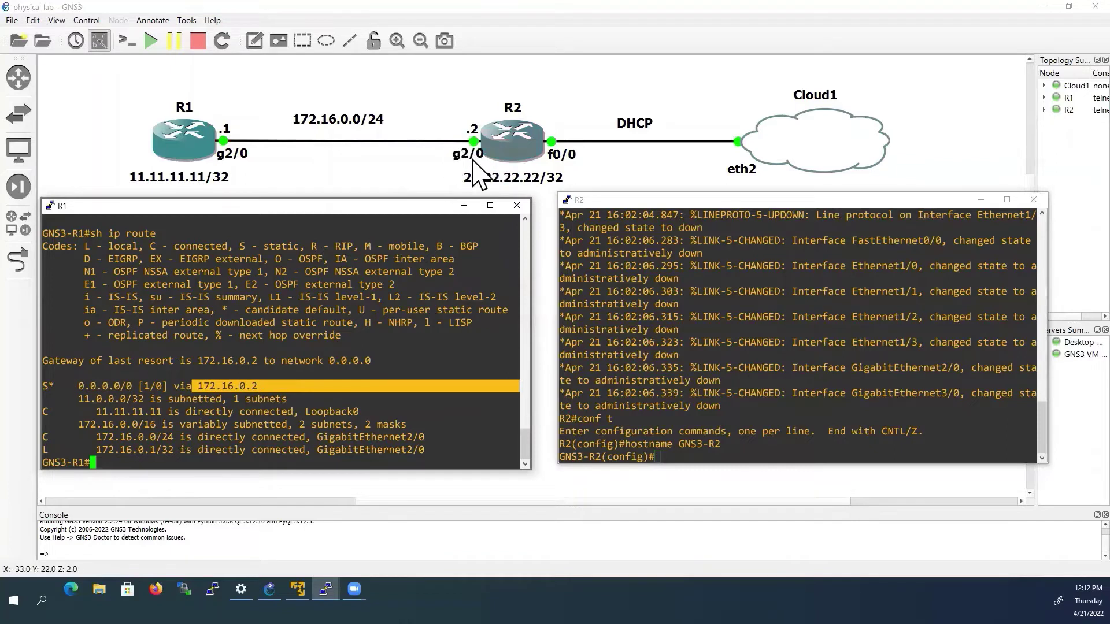
click(674, 454)
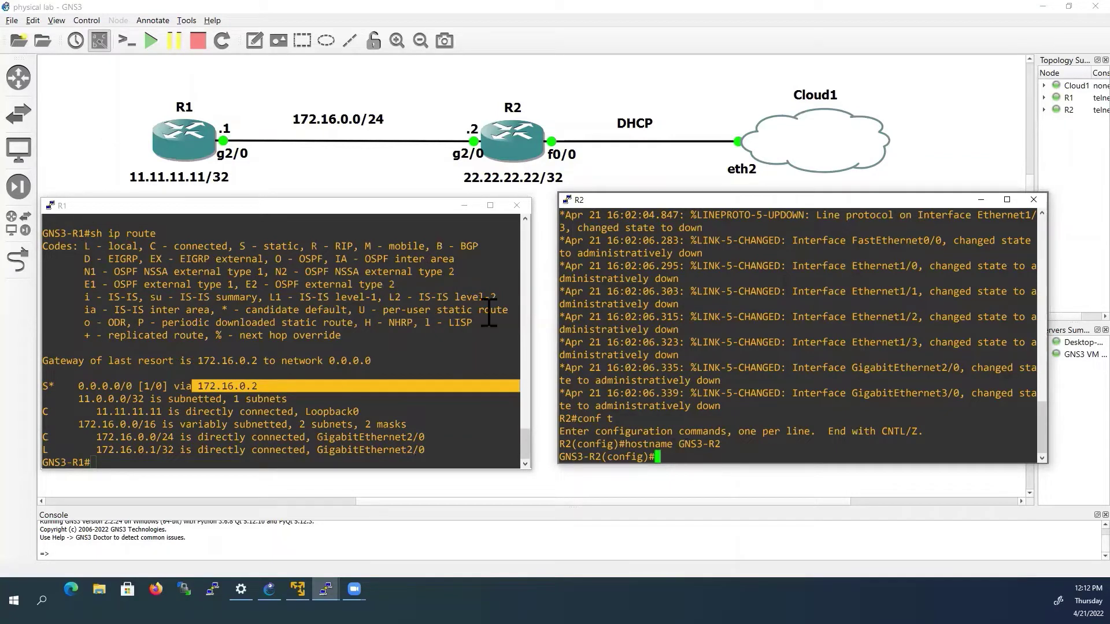
On R2, set GigabitEthernet2/0 to 172.16.0.2 255.255.255.0 and issue no shutdown.
text(int g 2/0)
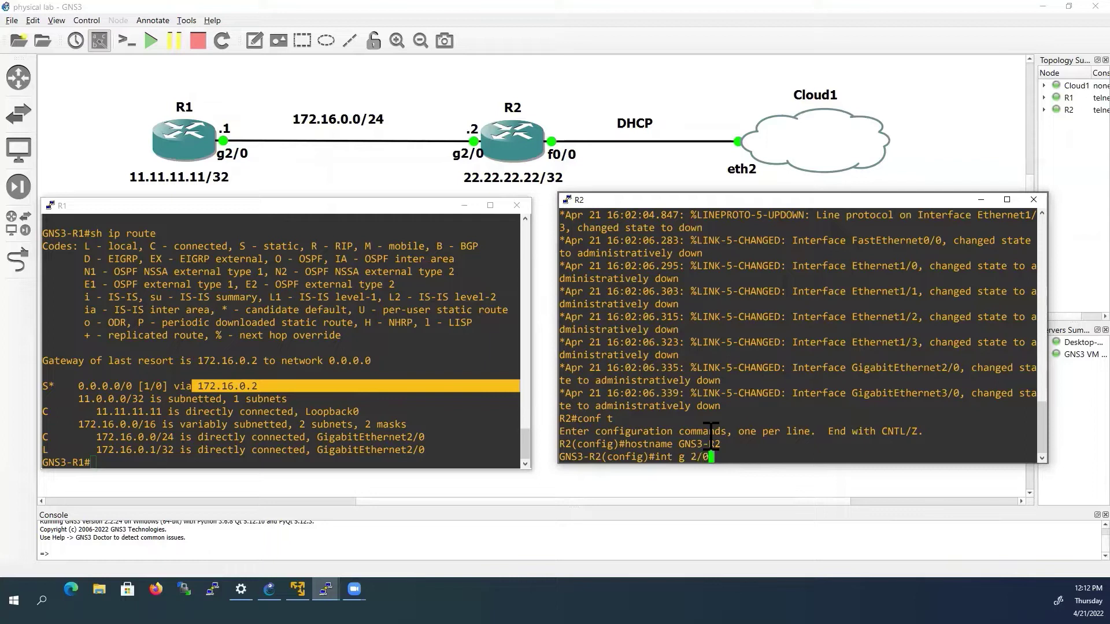
key(Return)
text(ip)
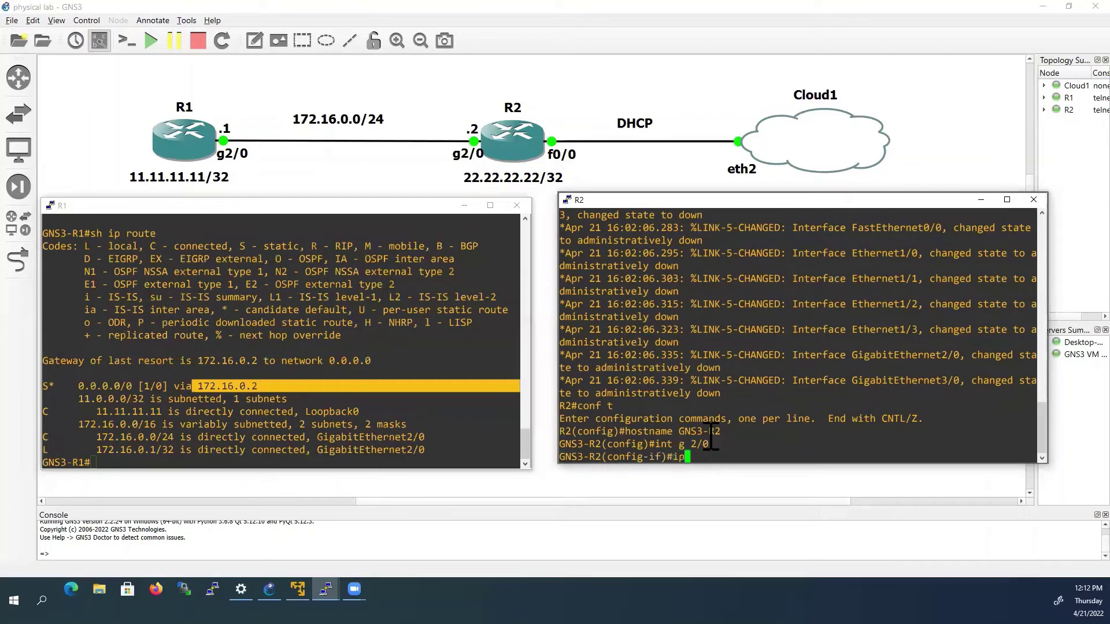
text( add)
key(Tab)
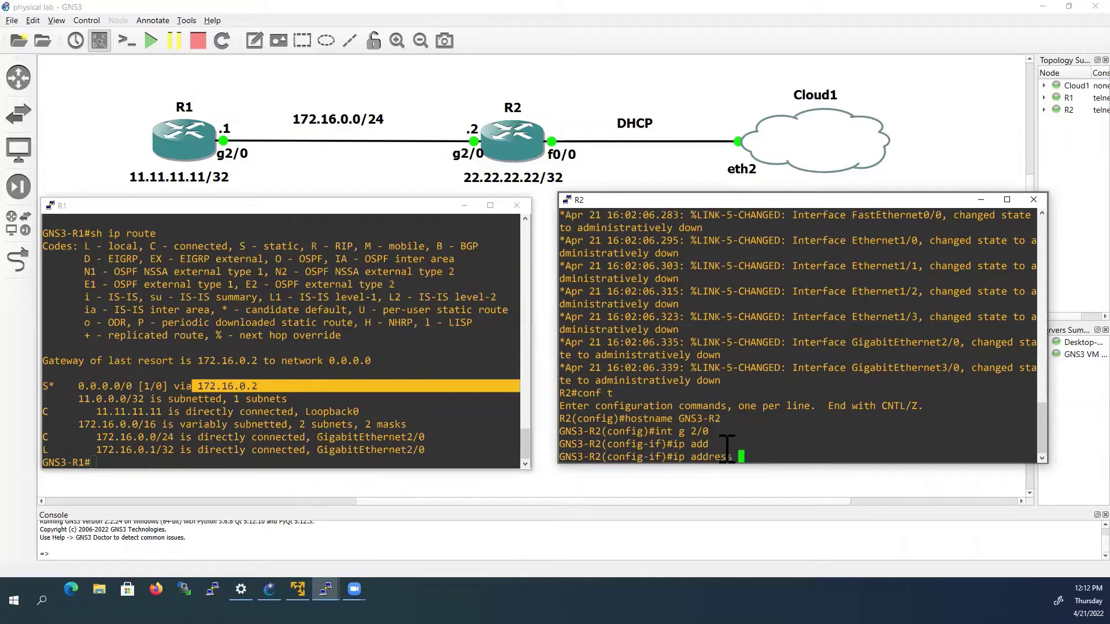
text(172.16.0.2)
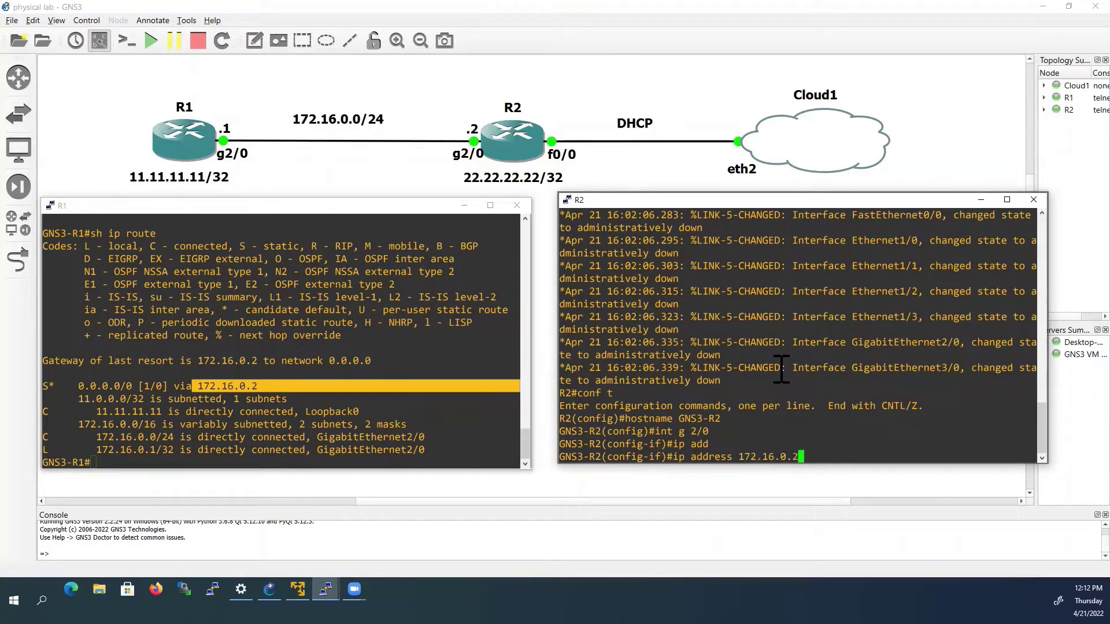
text( 255.255.255.0)
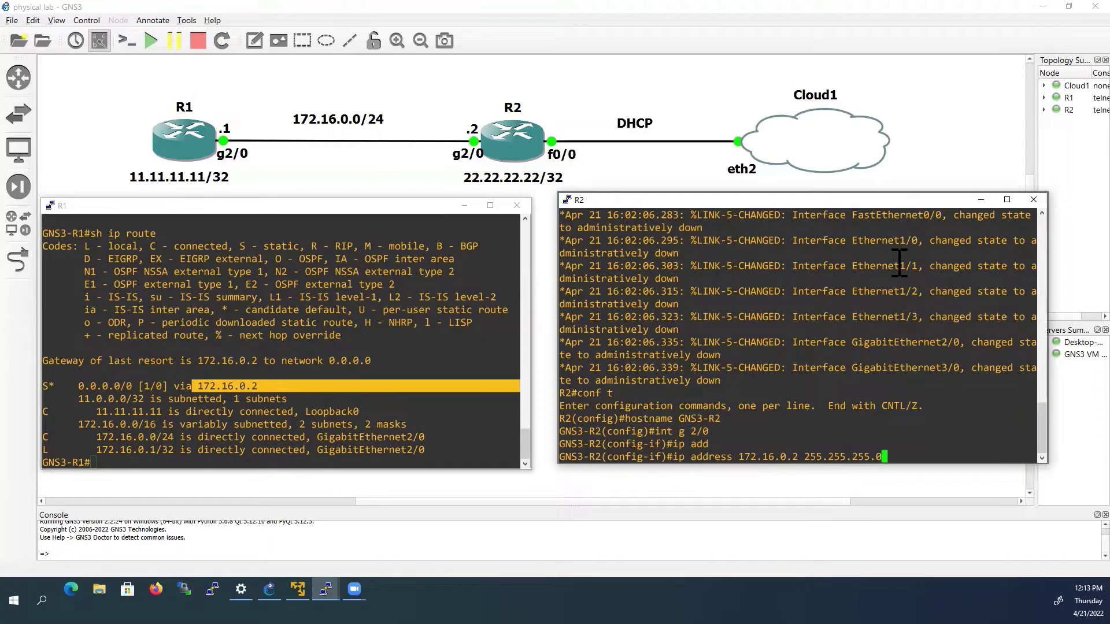
key(Return)
text(no shu)
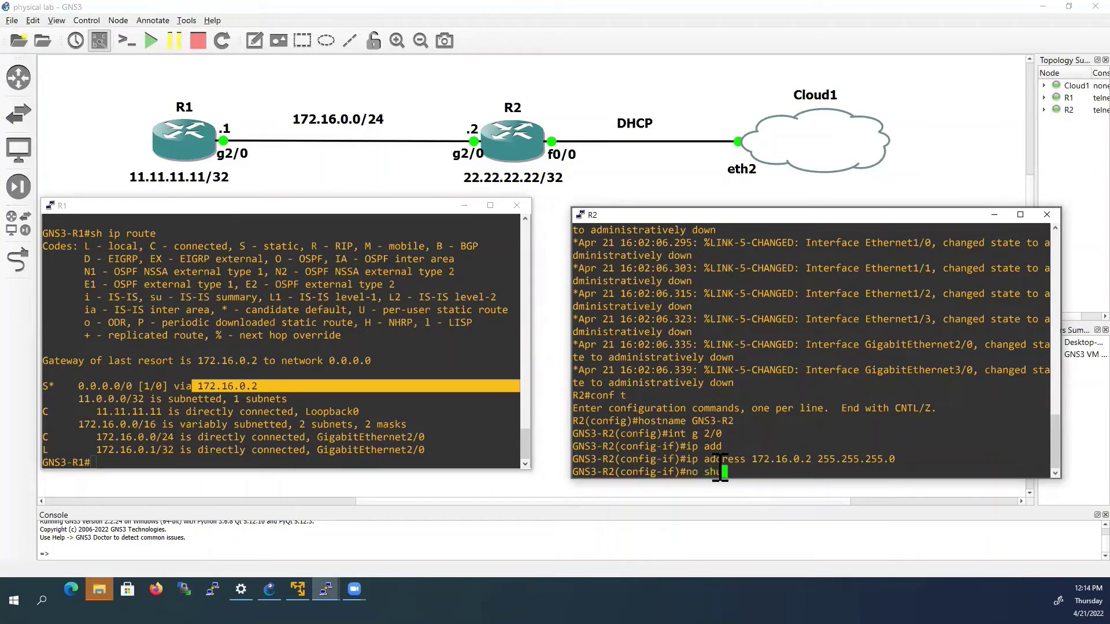
text(t)
key(Tab)
key(Return)
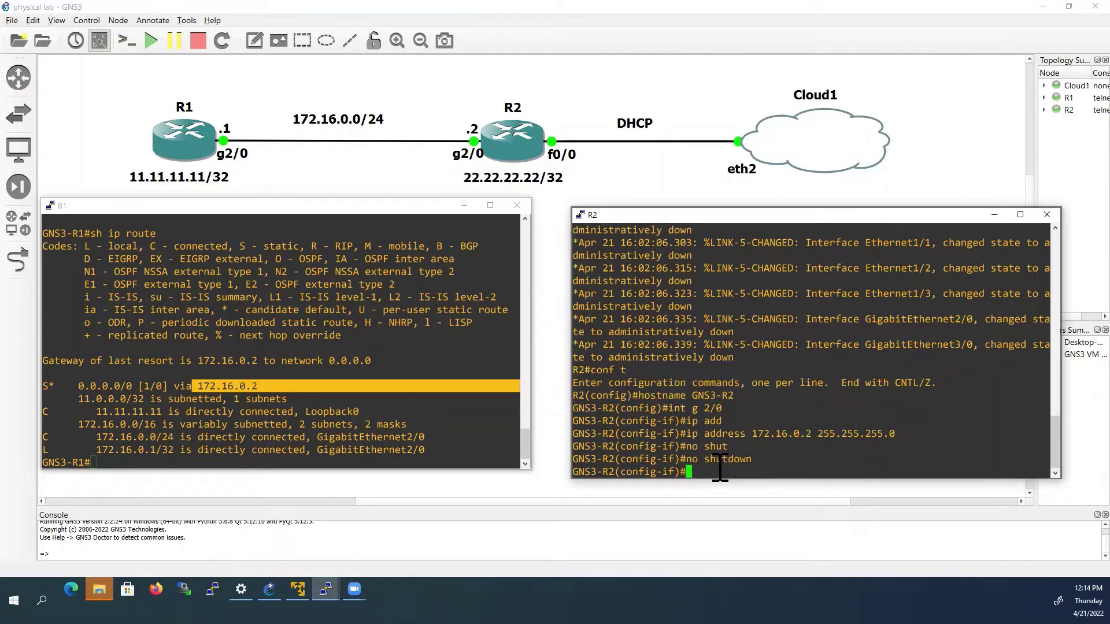
Create R2's Loopback0 with address 22.22.22.22 255.255.255.255 and enable it.
text(in)
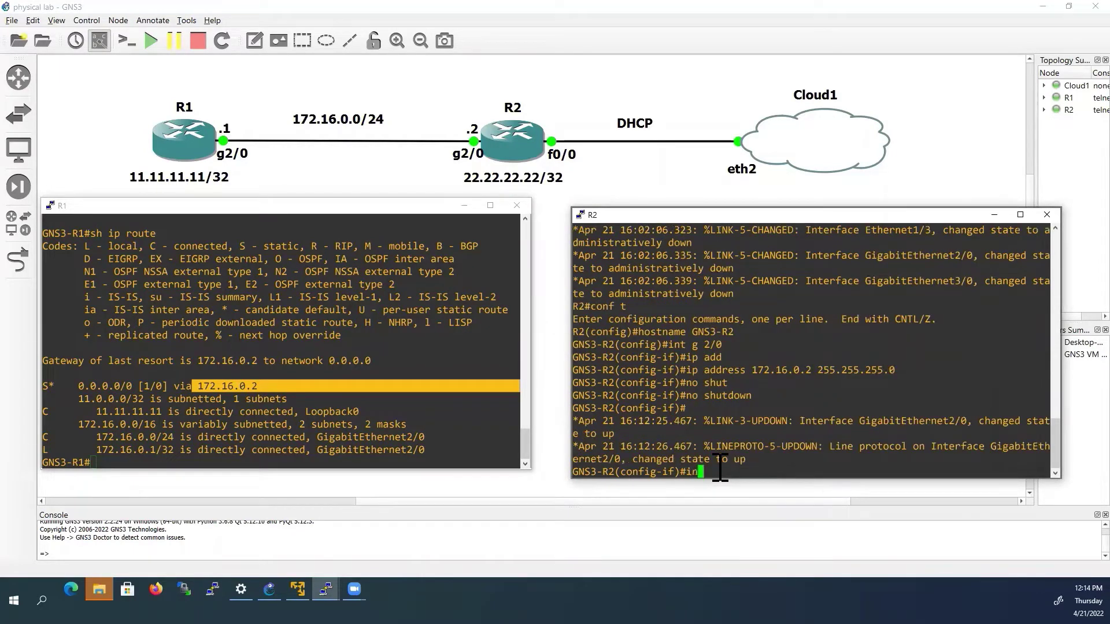
text(t loop 0)
key(Return)
text(22.22.2)
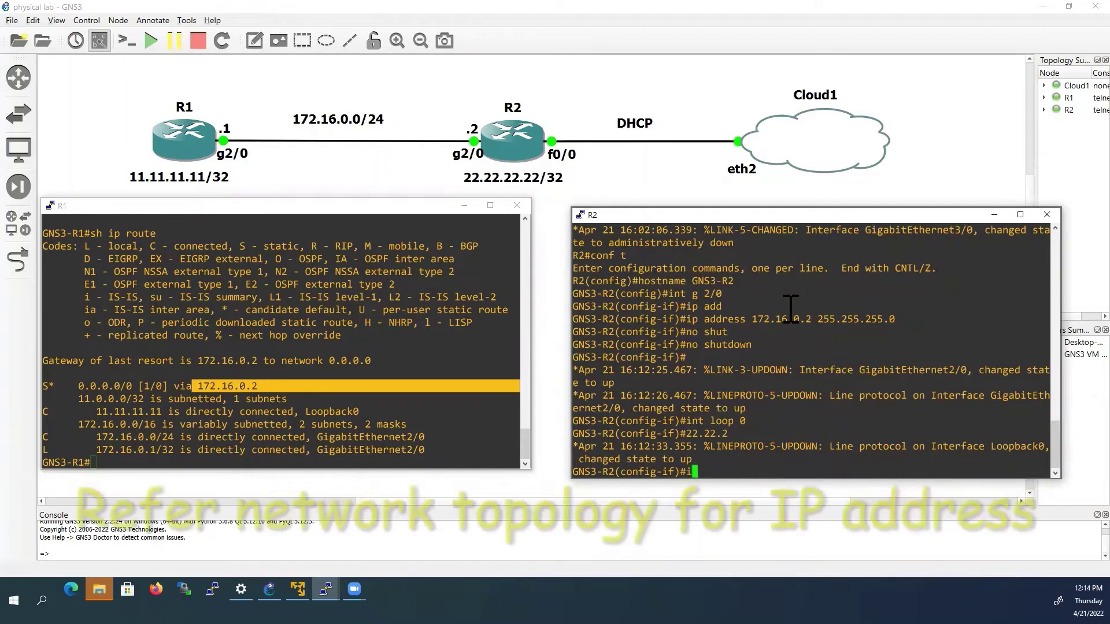
key(BackSpace)
key(BackSpace)
key(BackSpace)
key(BackSpace)
key(BackSpace)
key(BackSpace)
key(BackSpace)
text(ip add)
key(Tab)
text(2)
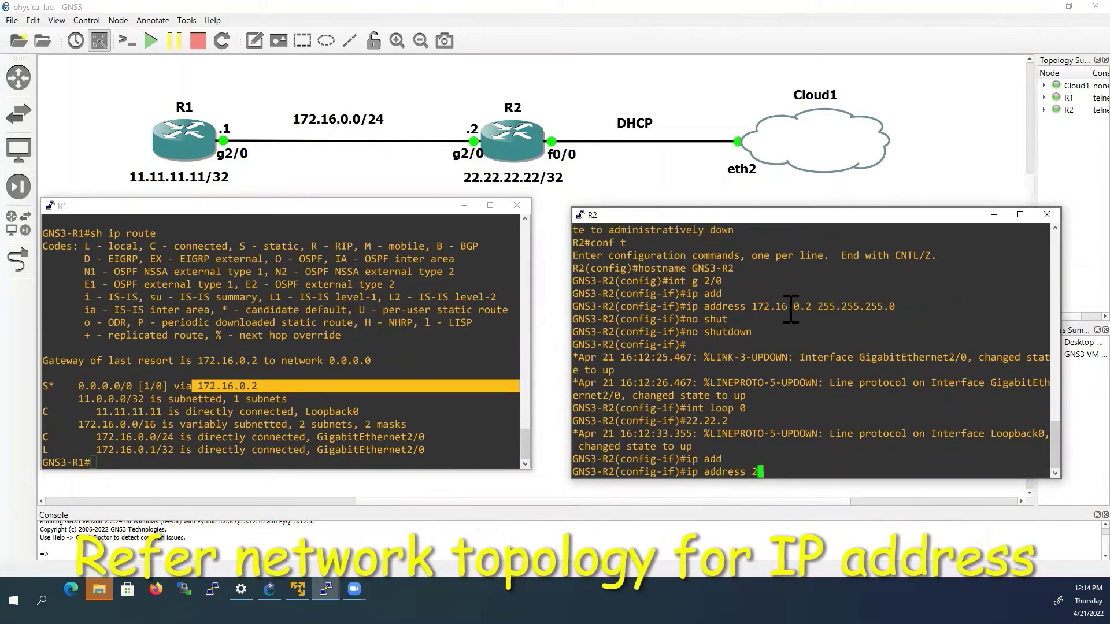
text(2.22.22.22)
text( 255)
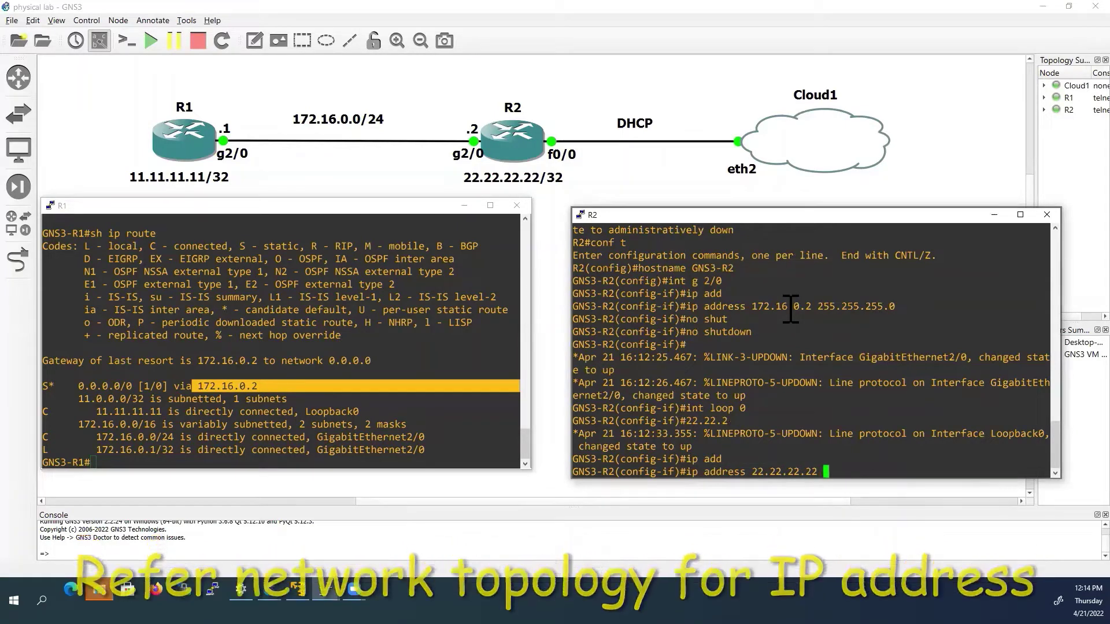
text(.)
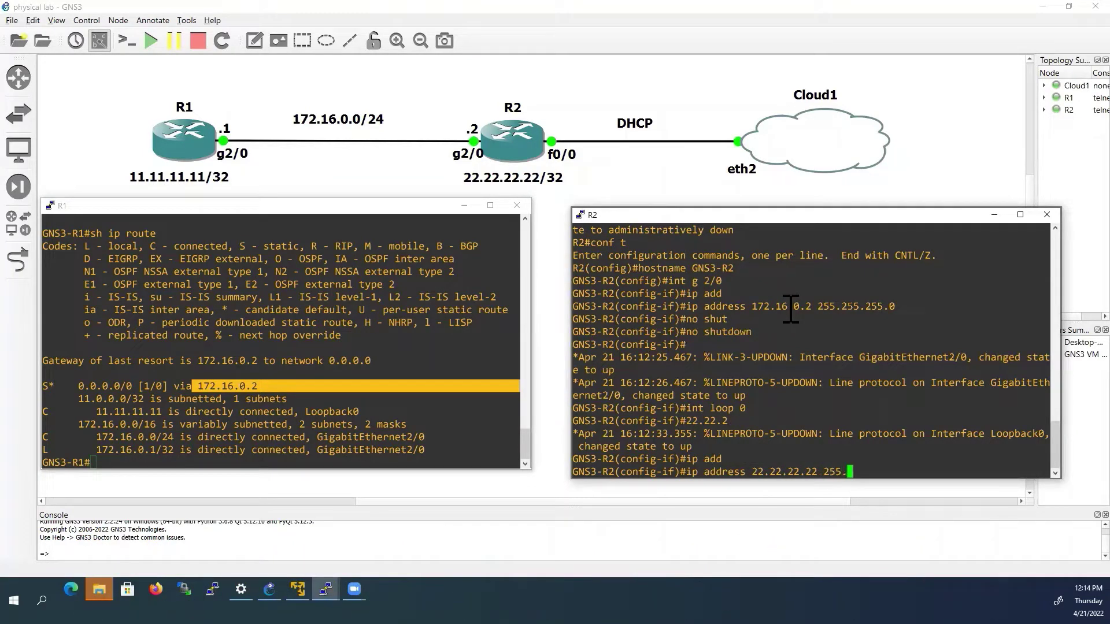
text(255.255.255)
key(Return)
text(no sh)
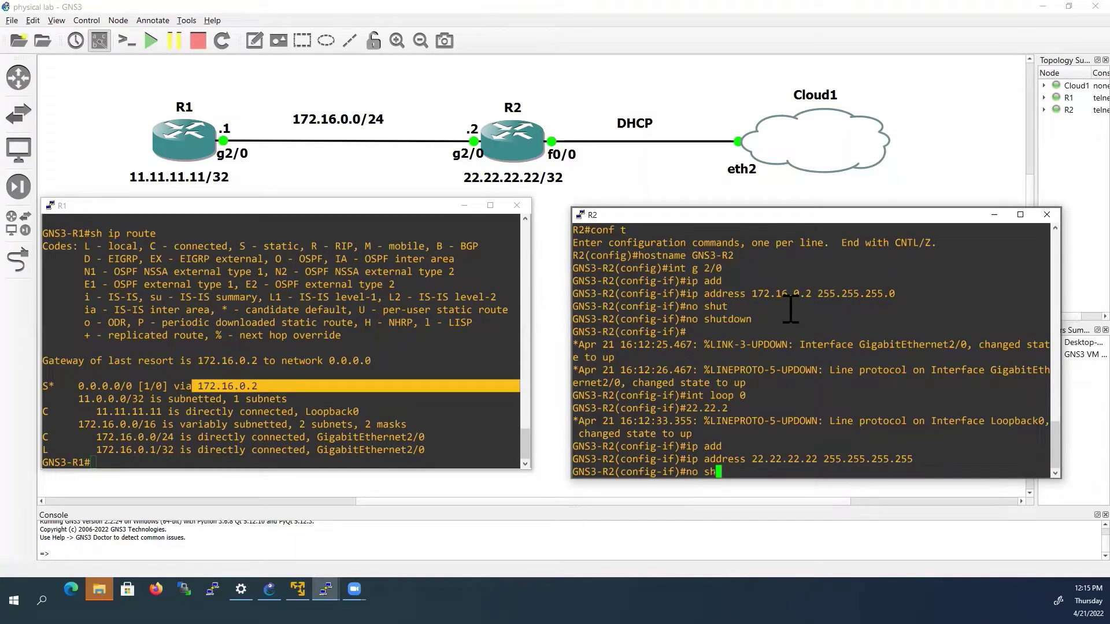
key(Return)
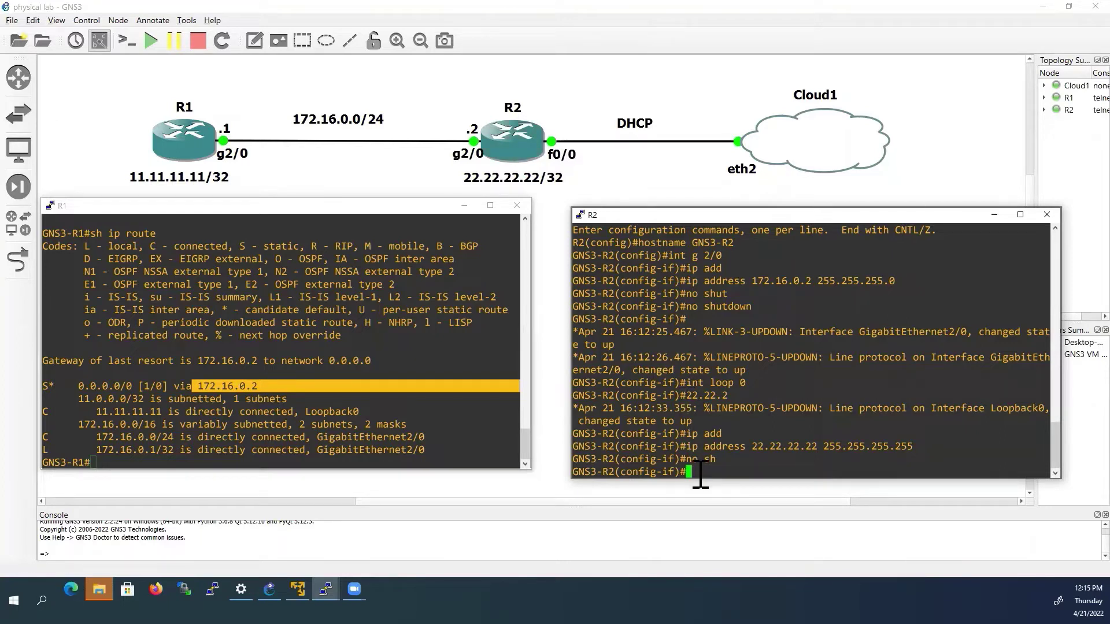
Set FastEthernet0/0 to ip address dhcp, enable it, and confirm it received 10.10.10.2.
text(int f 0/0)
key(Return)
text(ip add)
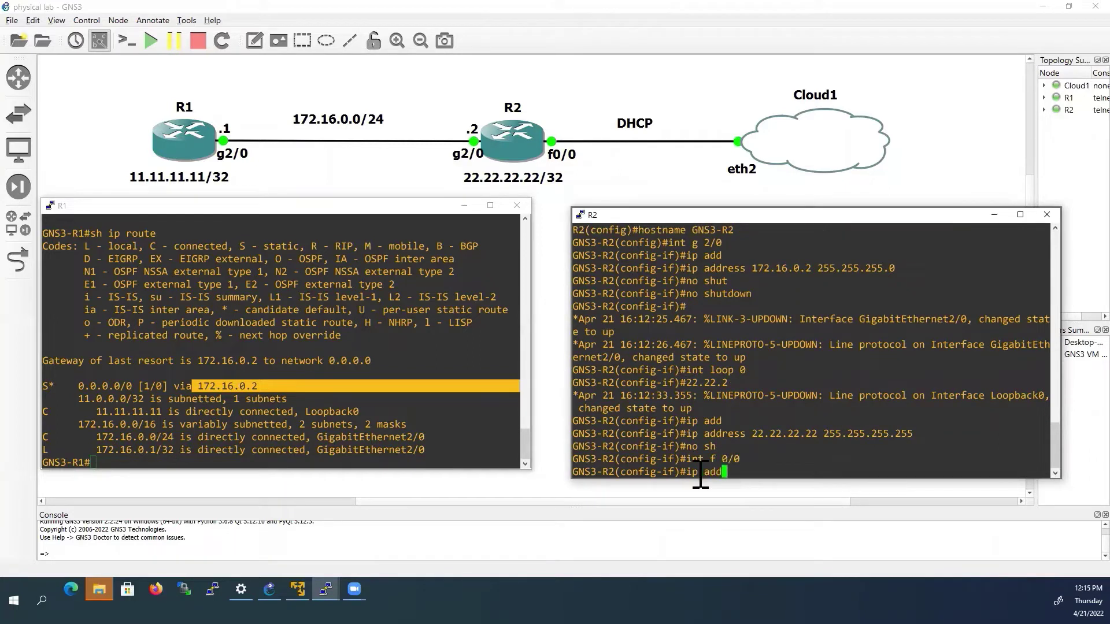
key(Tab)
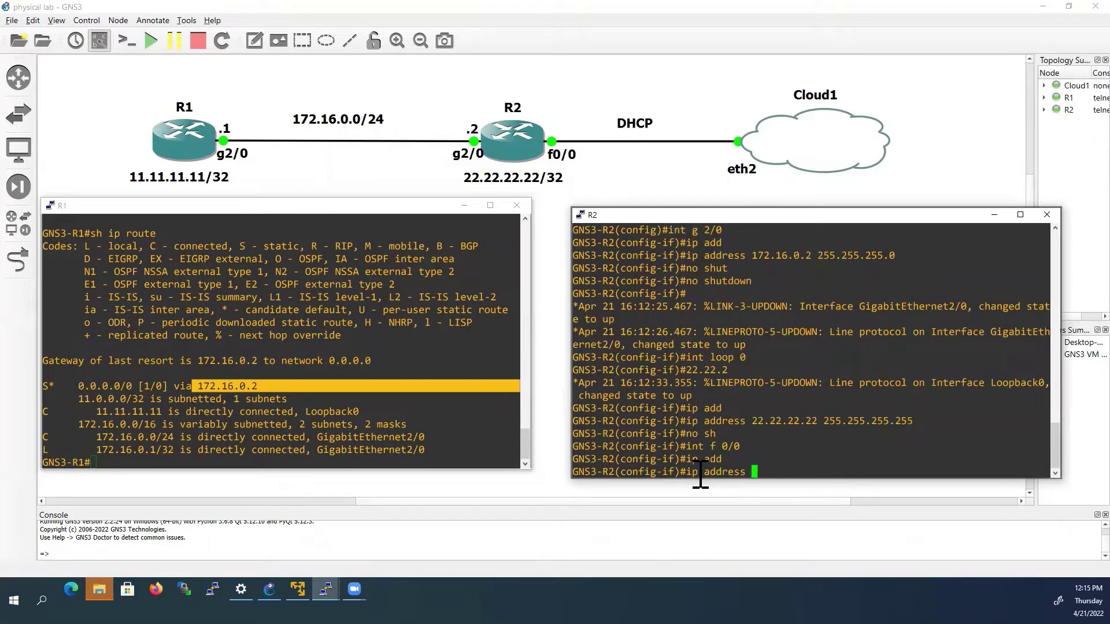
text(dhcp)
key(Return)
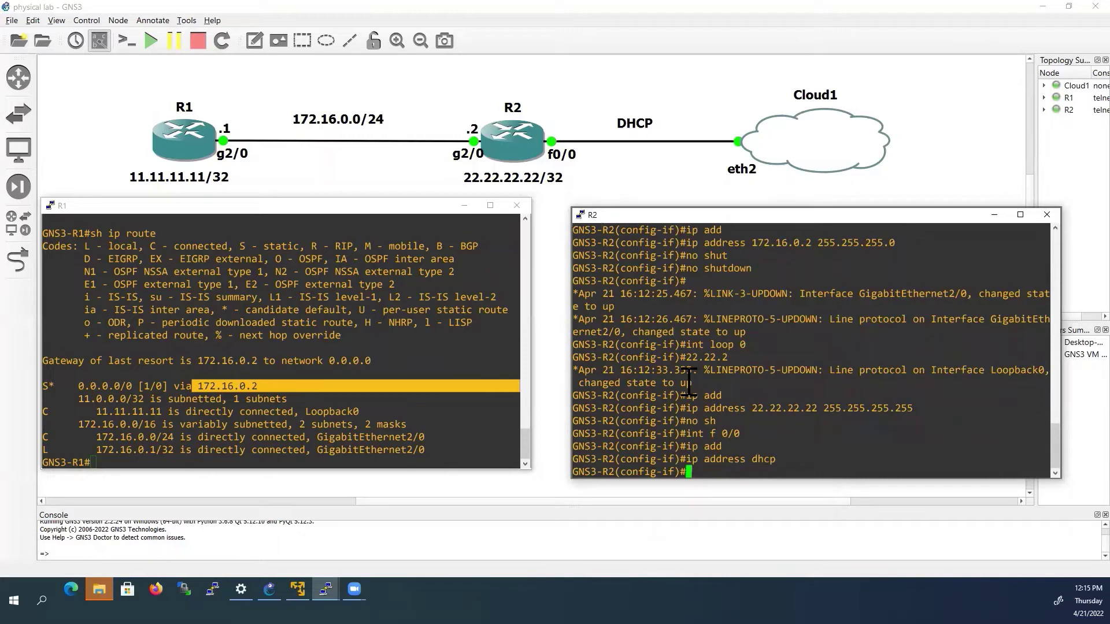
text(no sh)
key(Return)
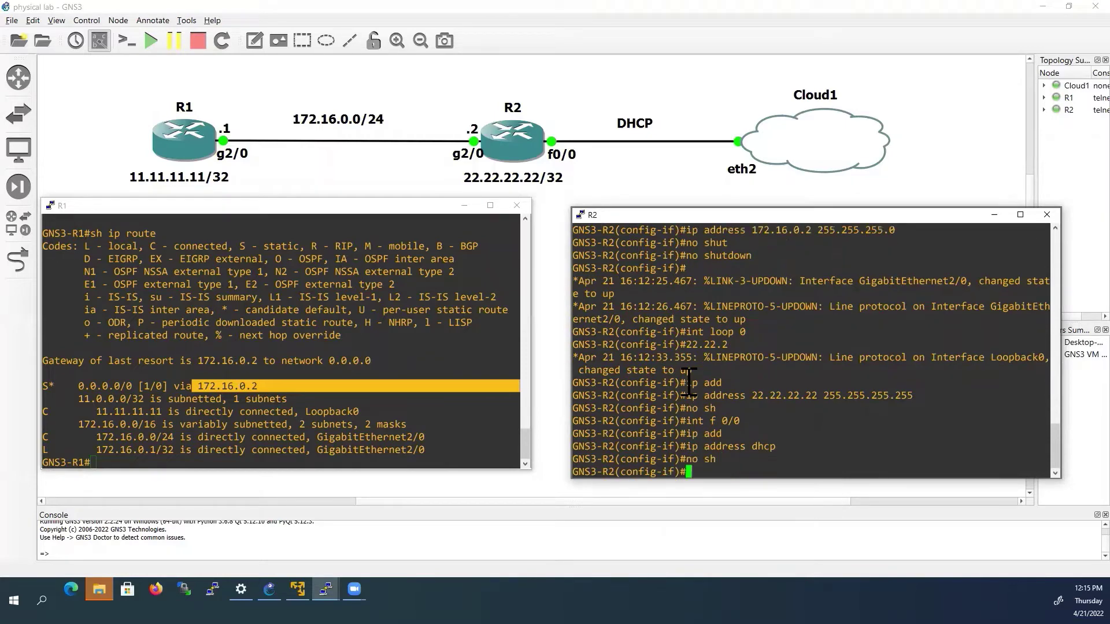
text(end)
key(Return)
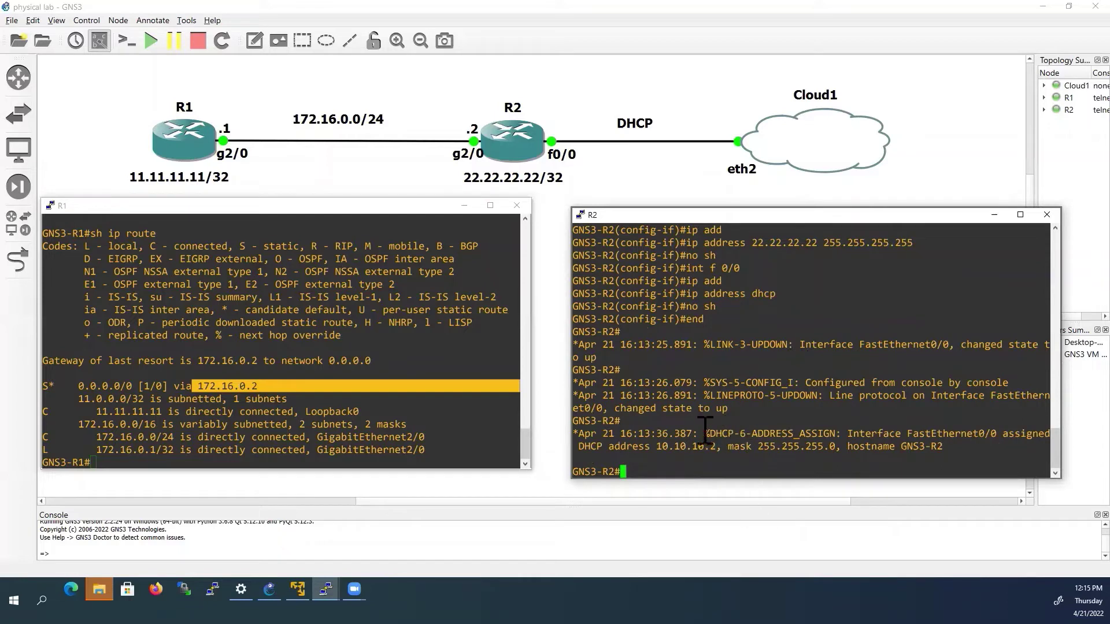
drag(702, 434, 848, 432)
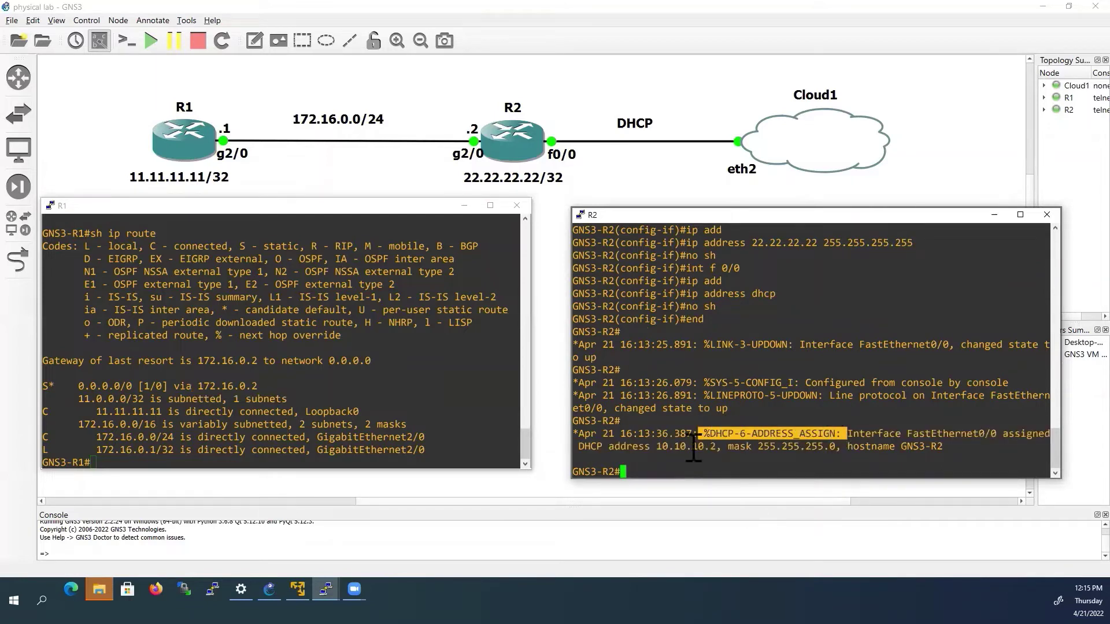
click(665, 448)
drag(652, 448, 678, 469)
click(675, 471)
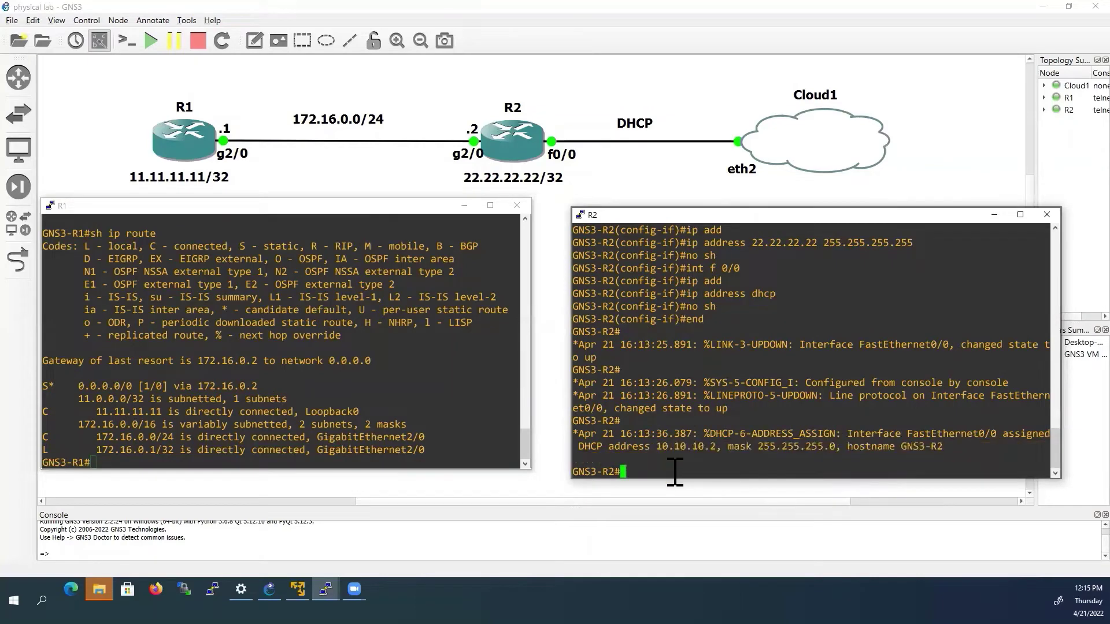
Run sh ip int brief on R2, highlighting Fa0/0 10.10.10.2, Loopback0 22.22.22.22 and G2/0.
text(sh ip int brief)
key(Return)
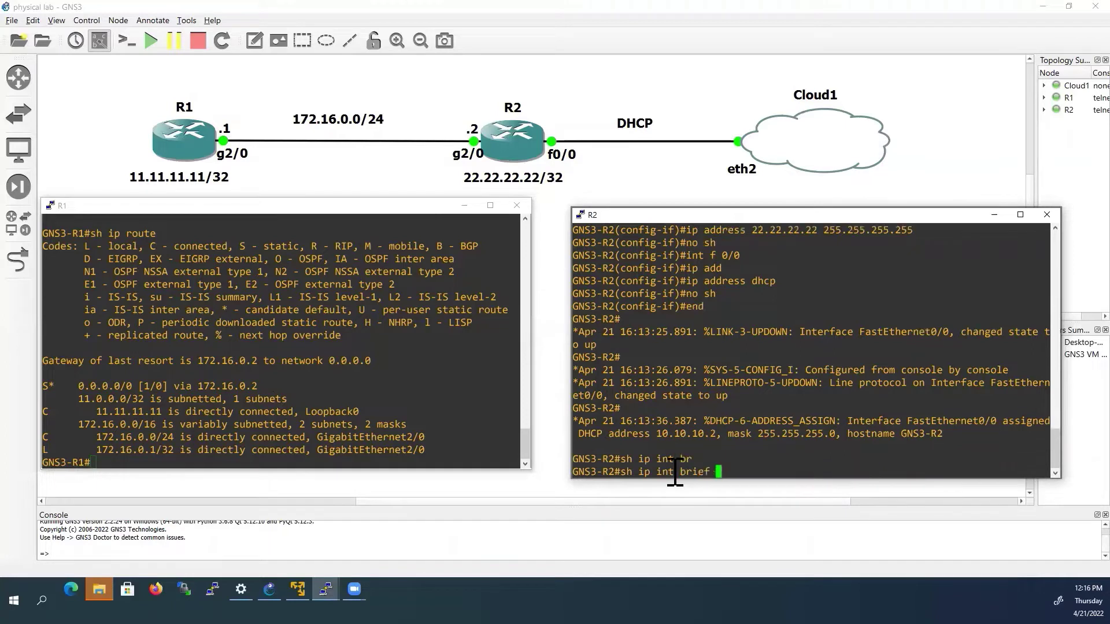
drag(572, 269, 662, 269)
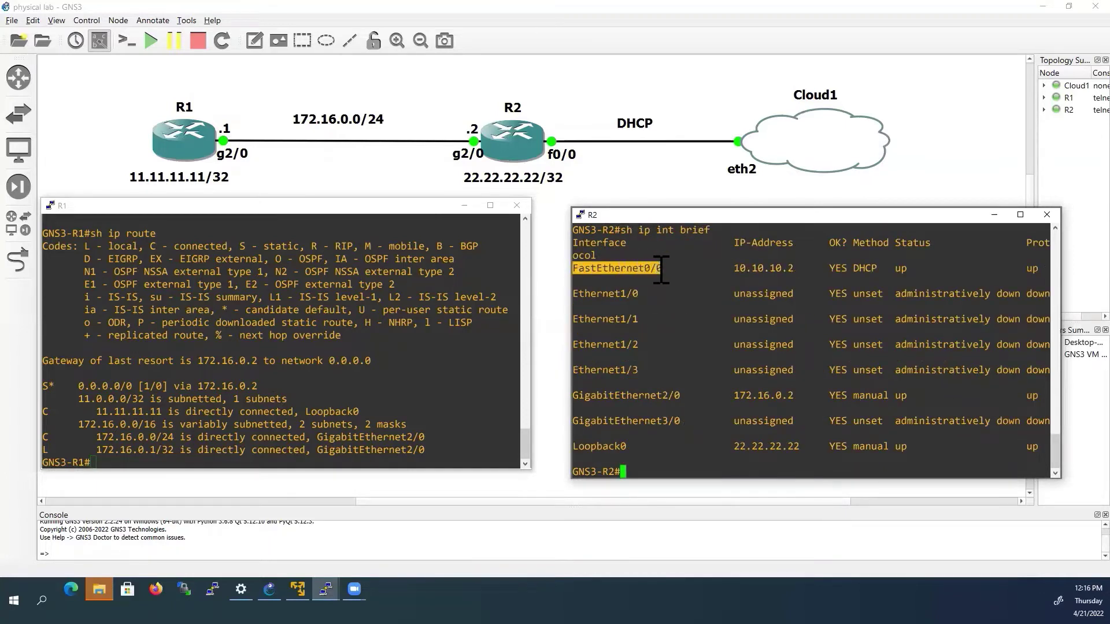
click(738, 270)
drag(738, 271, 879, 272)
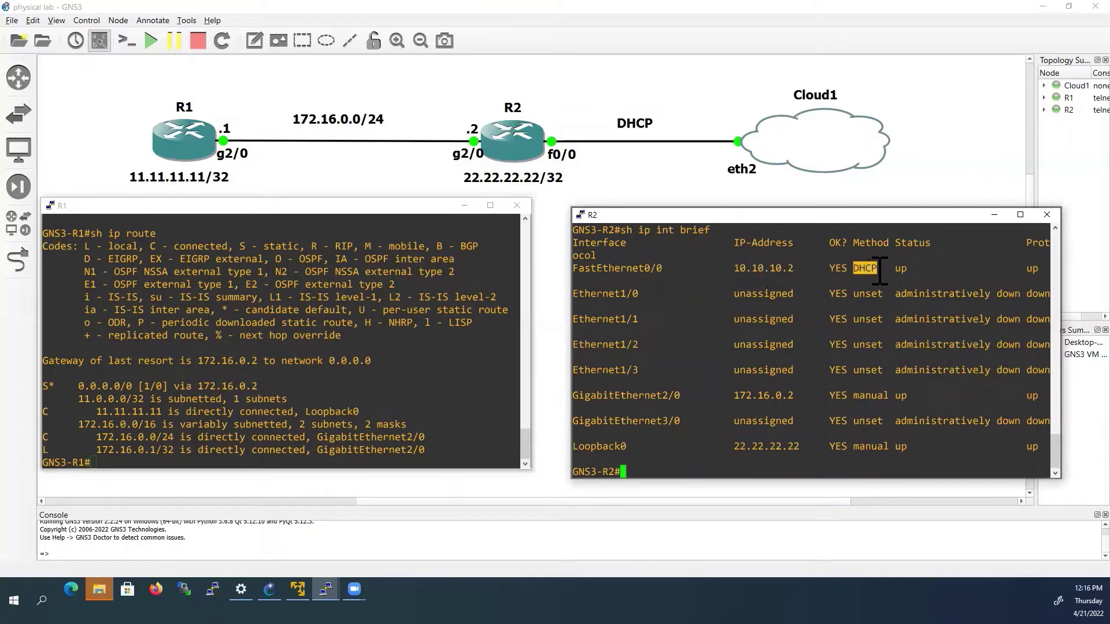
click(581, 449)
drag(581, 449, 639, 449)
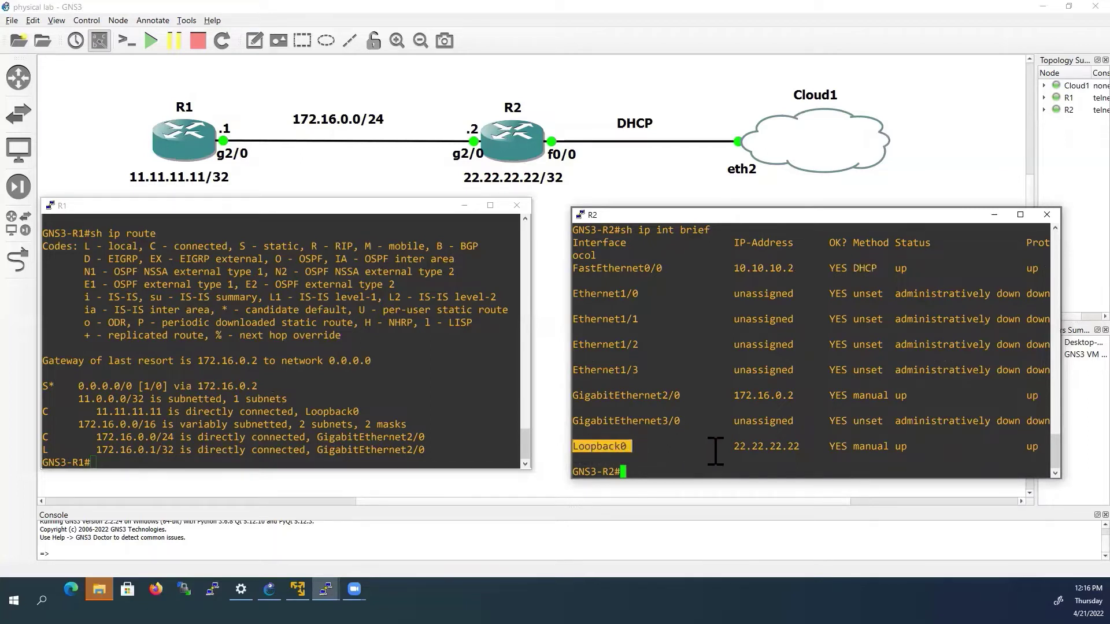
drag(710, 448, 800, 450)
drag(578, 399, 797, 399)
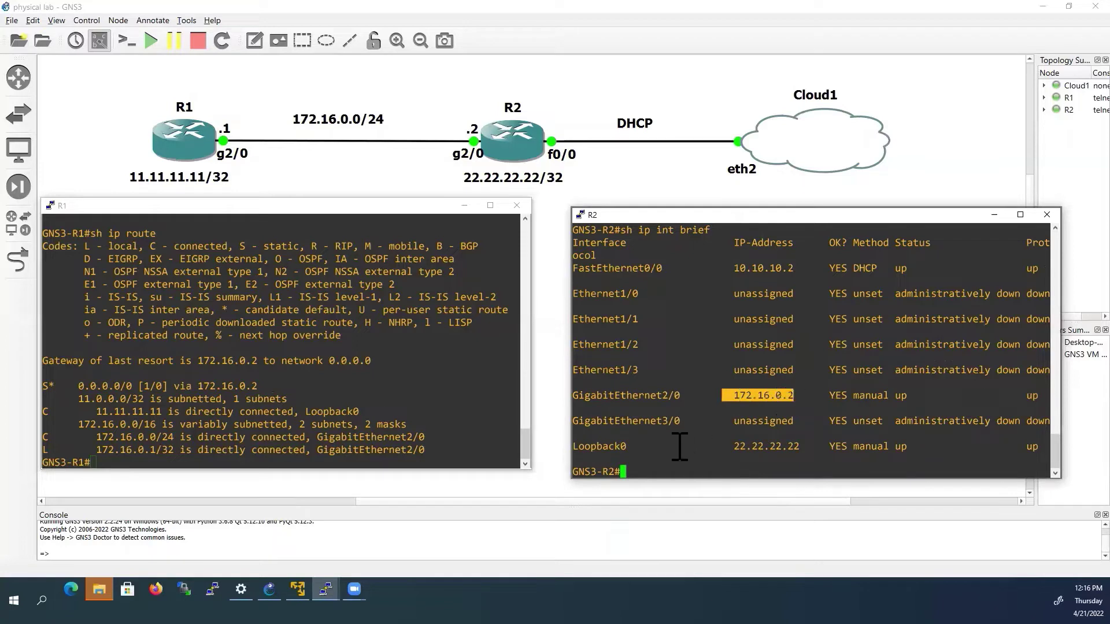
click(661, 461)
Run sh ip route on R2, highlighting connected routes and the 0.0.0.0/0 route via 10.10.10.254.
text(sh )
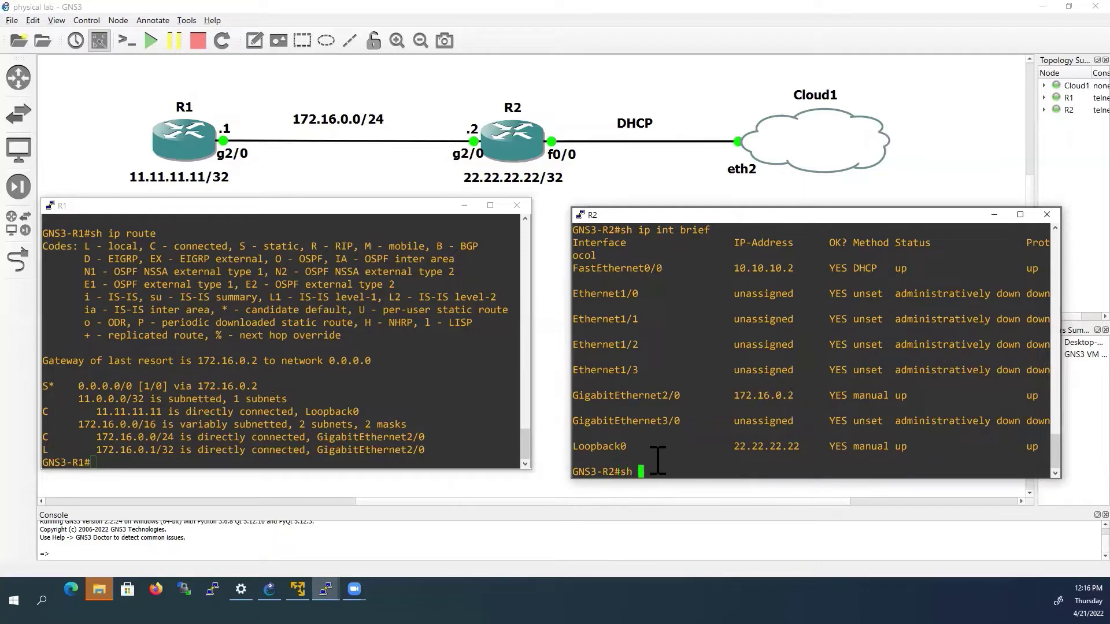
text(ip route)
key(Return)
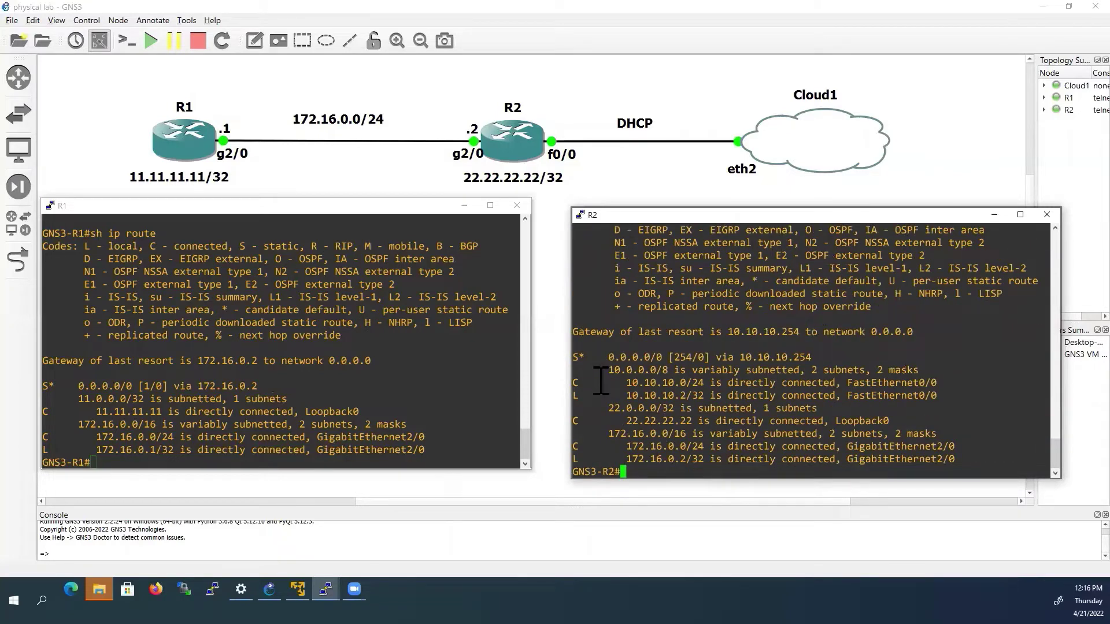
drag(602, 382, 720, 471)
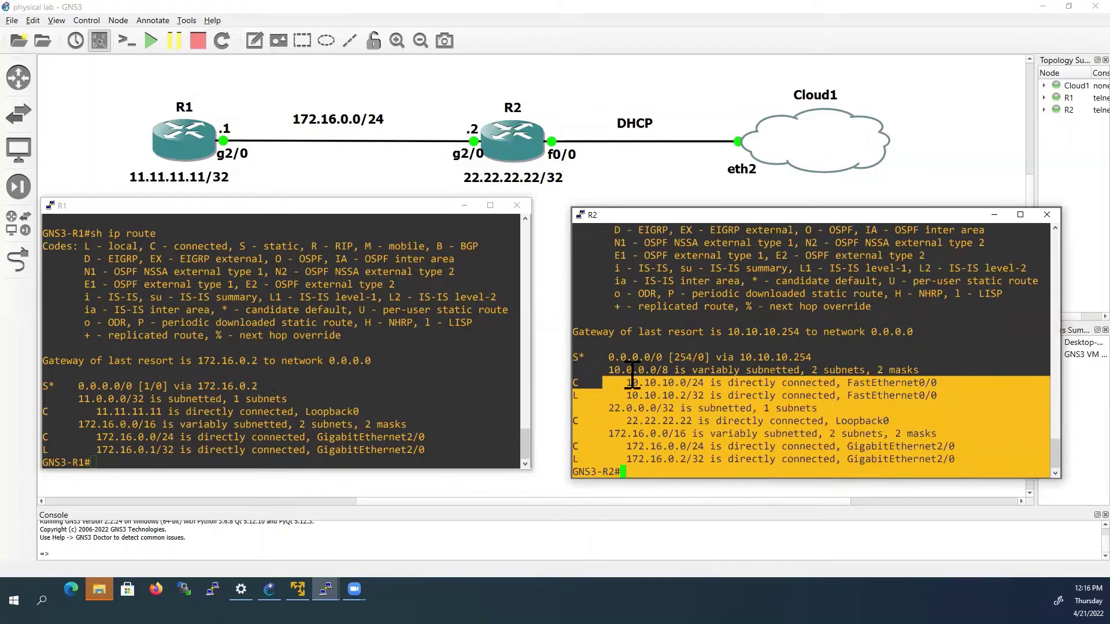
drag(603, 356, 665, 359)
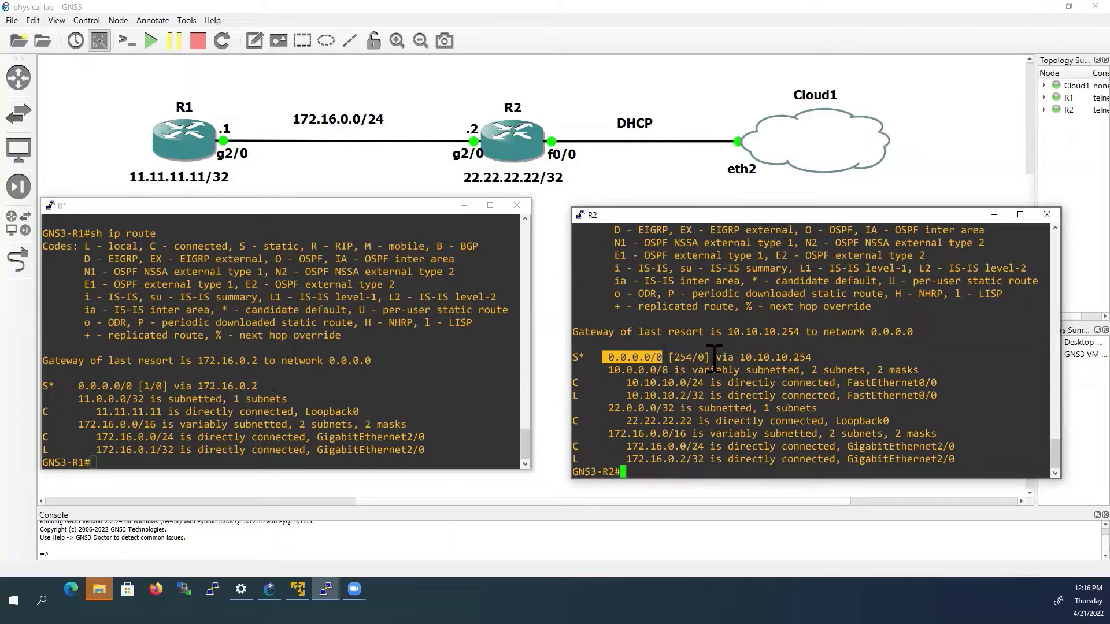
drag(736, 358, 813, 360)
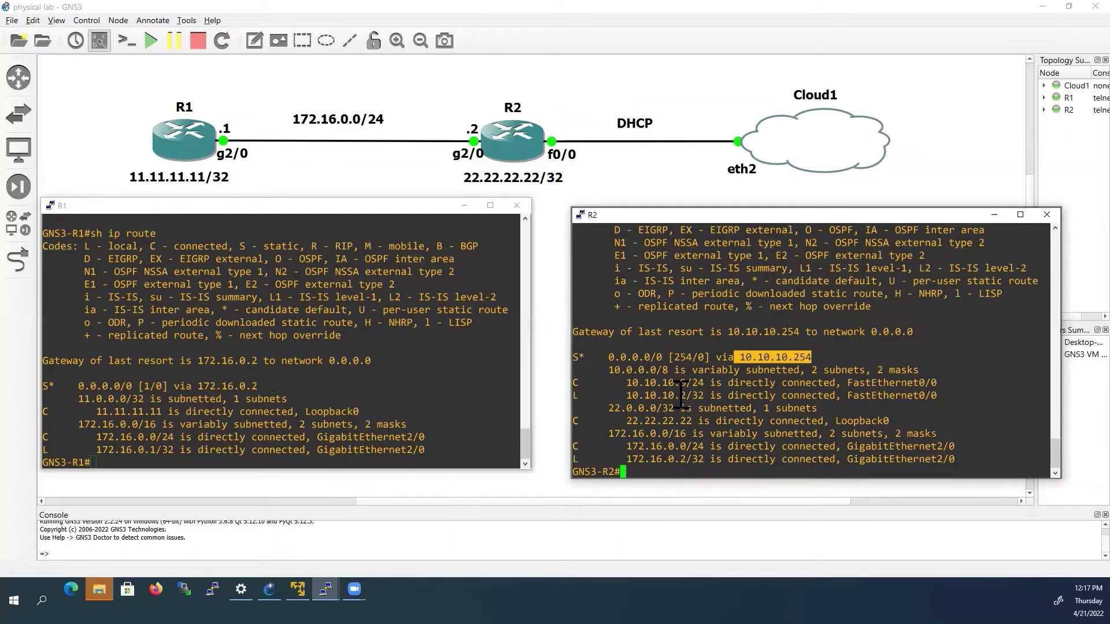
Ping 8.8.8.8 successfully from R2, then see ping google.com fail as an unrecognized host.
text(ping 8.8.8.8)
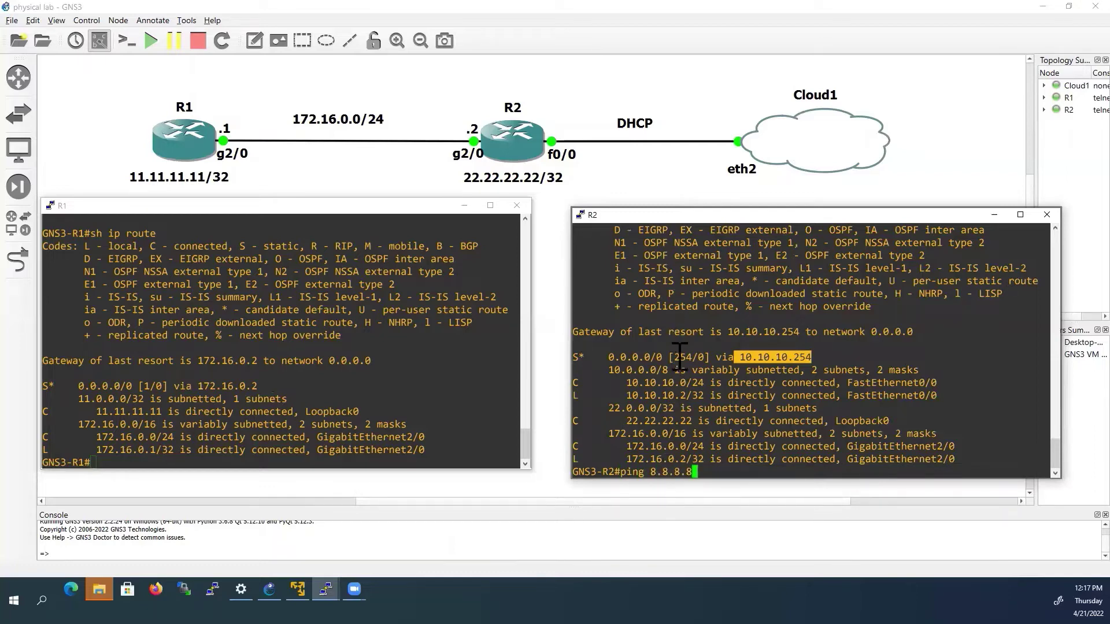
key(Return)
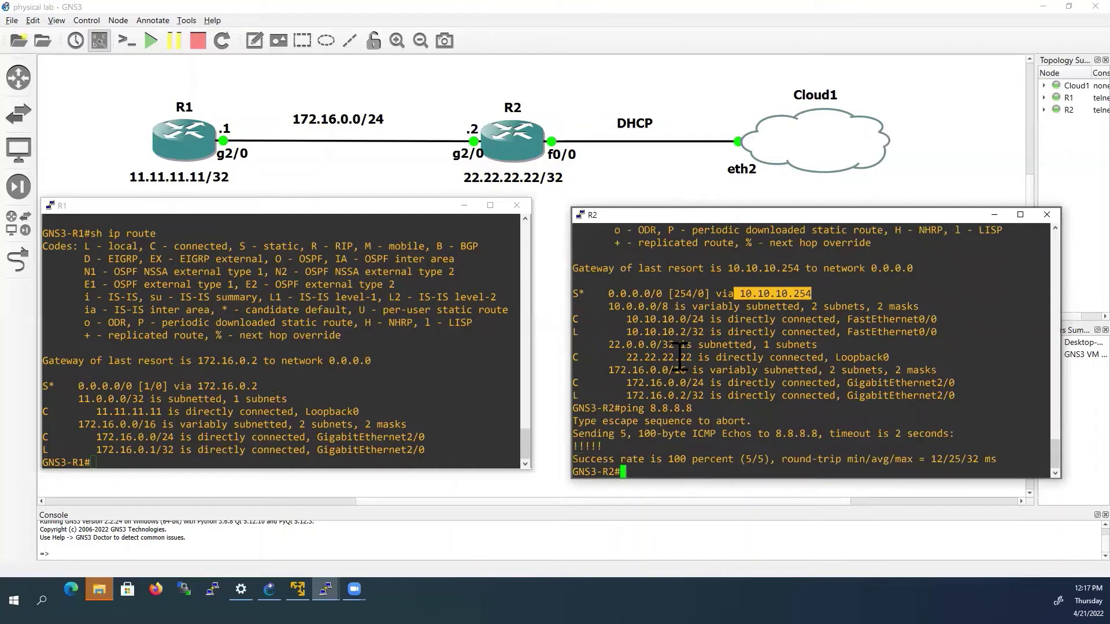
text(ping g)
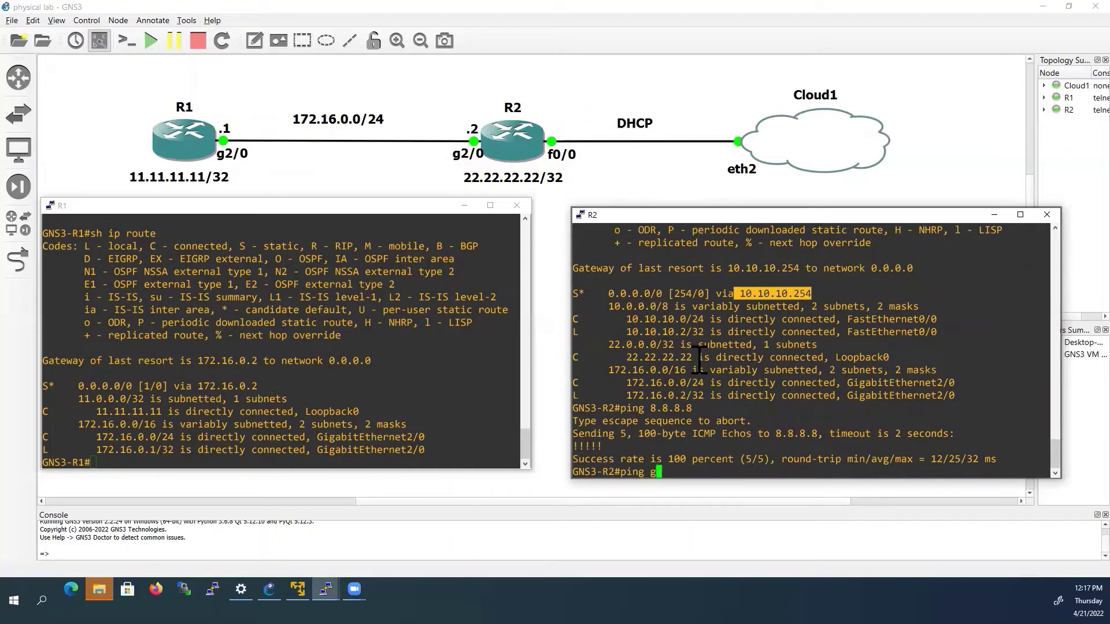
text(oogle.com)
key(Return)
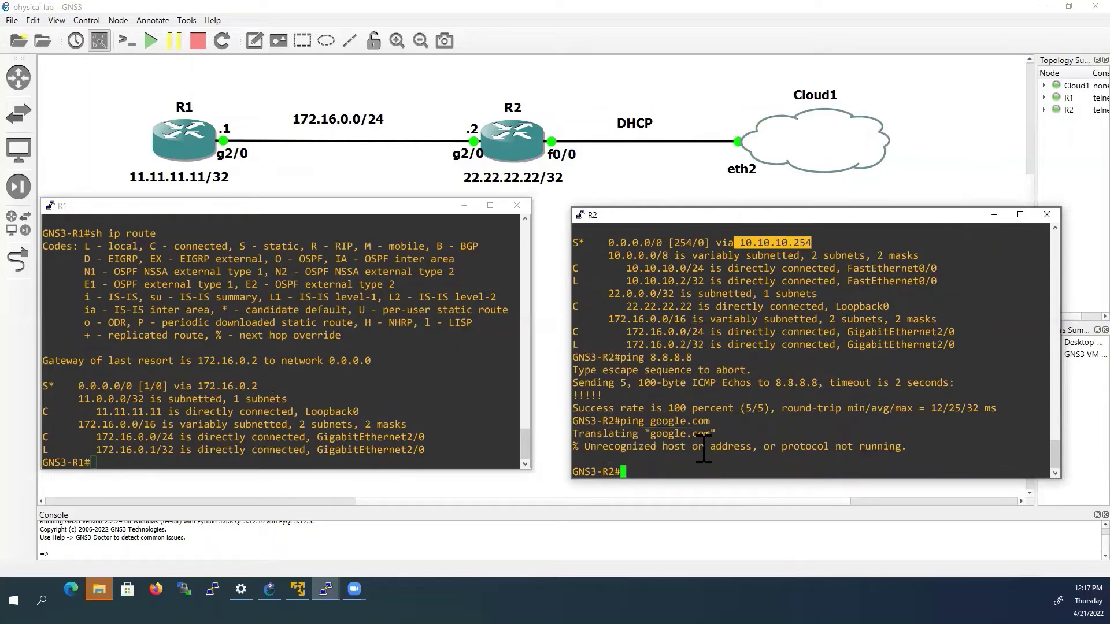
click(709, 468)
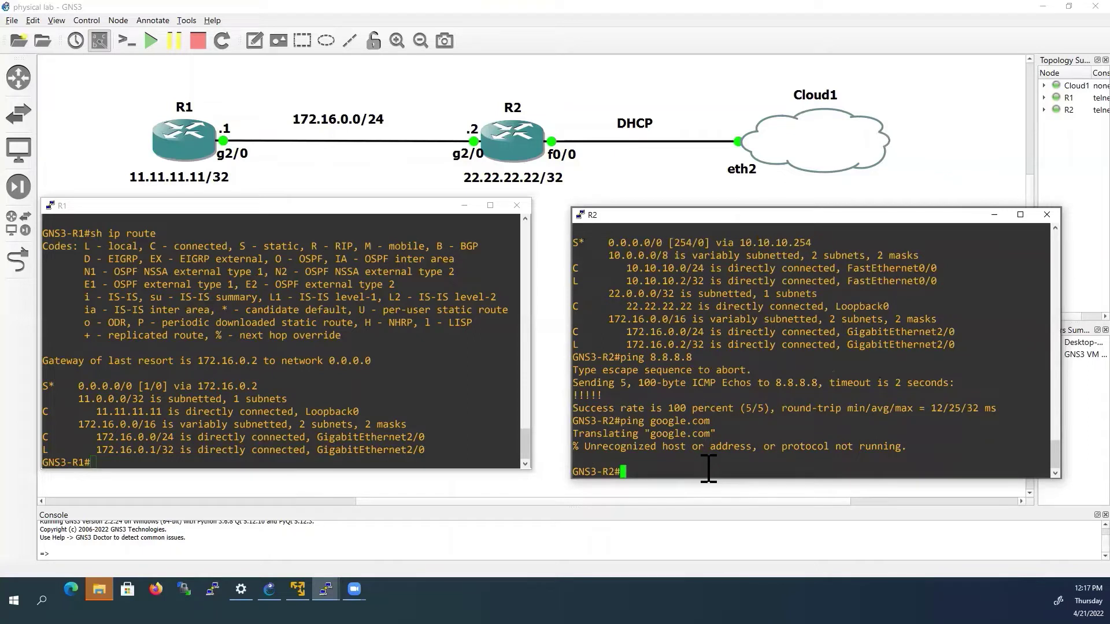
text(conf t)
Enable ip domain-lookup on R2 and save the configuration with wr.
key(Return)
text(ip doma)
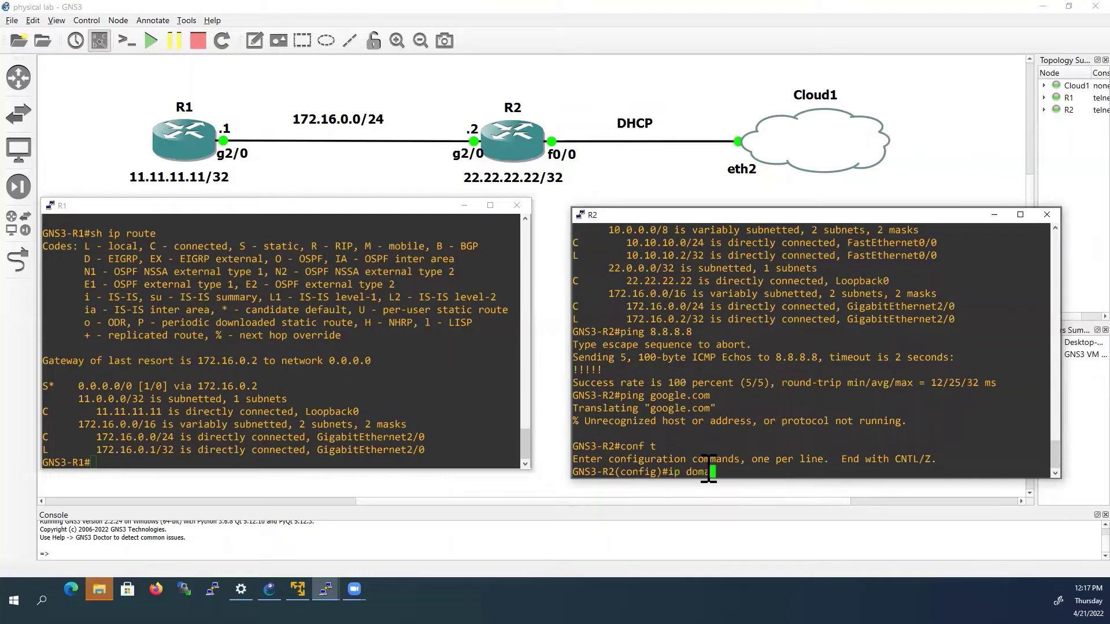
key(Tab)
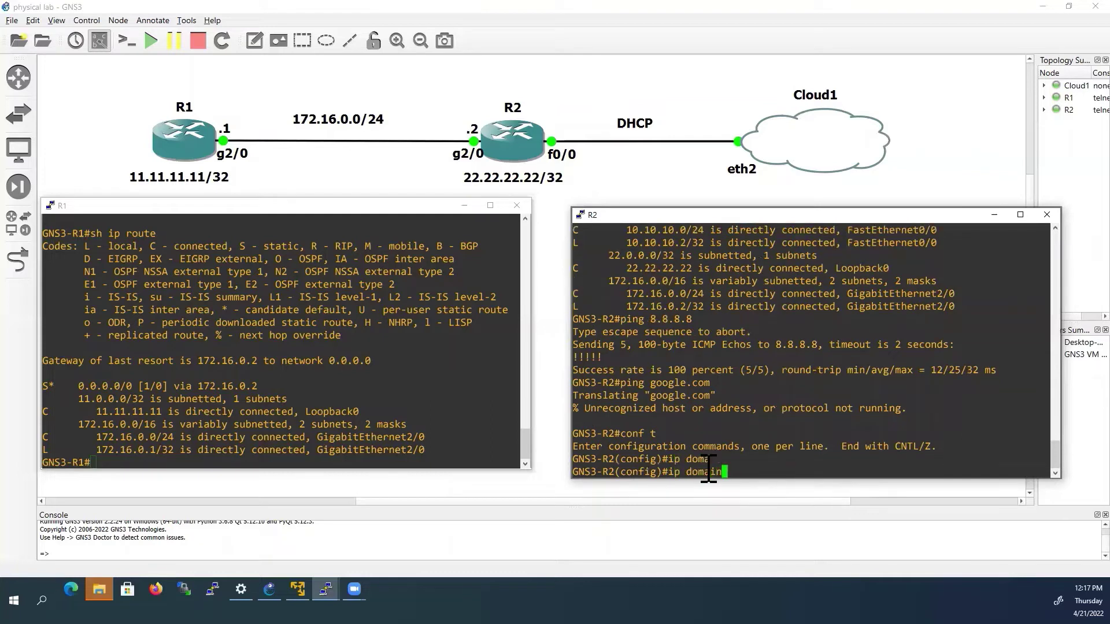
text(-loo)
key(Tab)
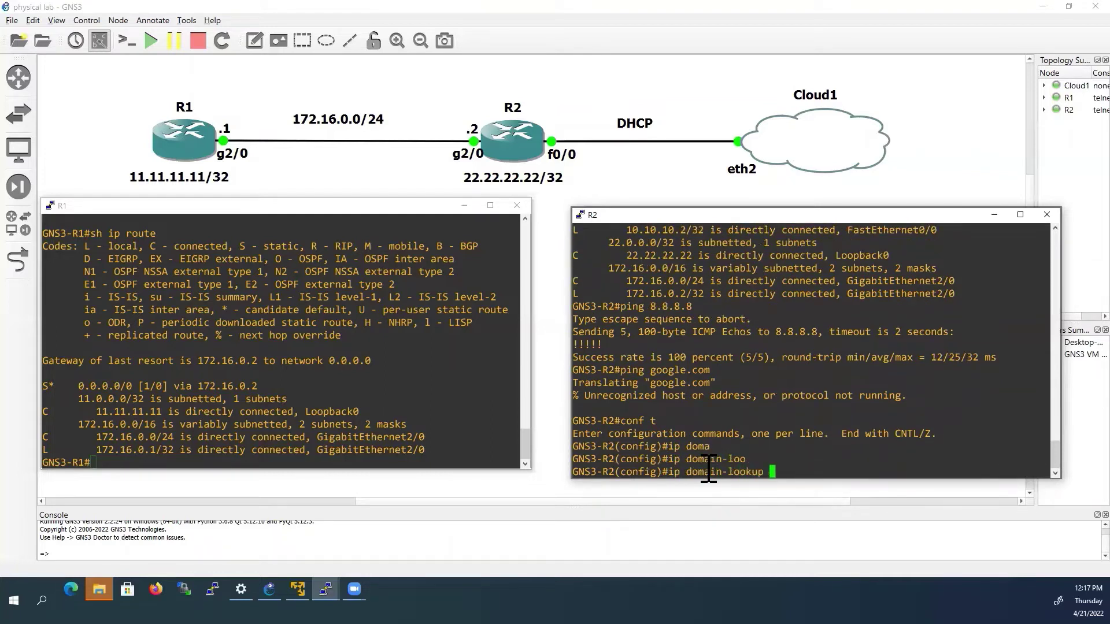
key(Return)
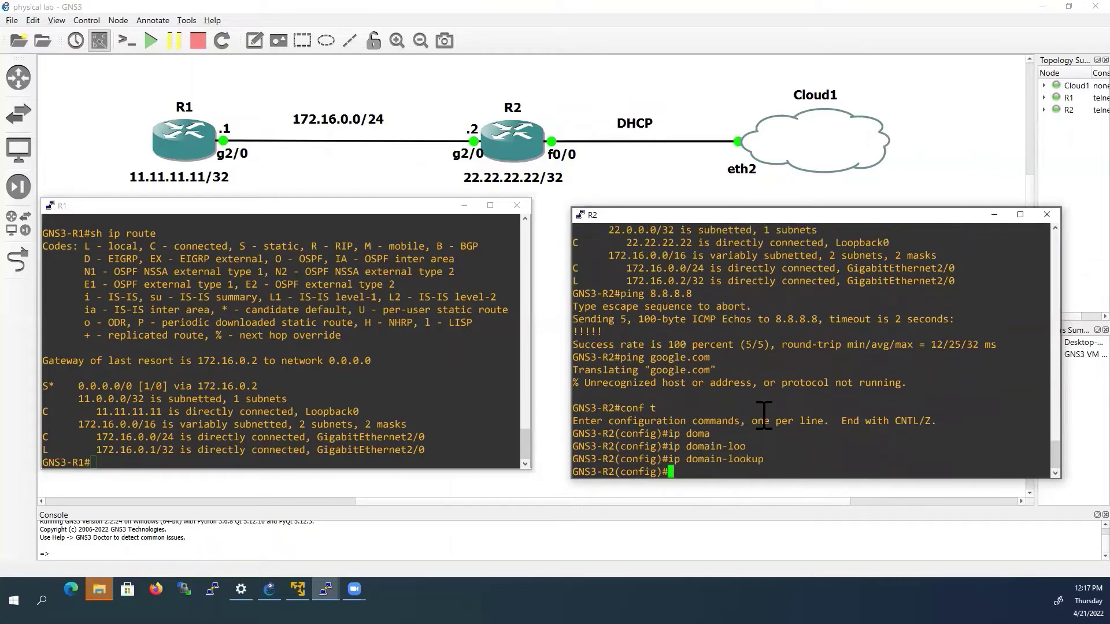
text(end)
key(Return)
text(wr)
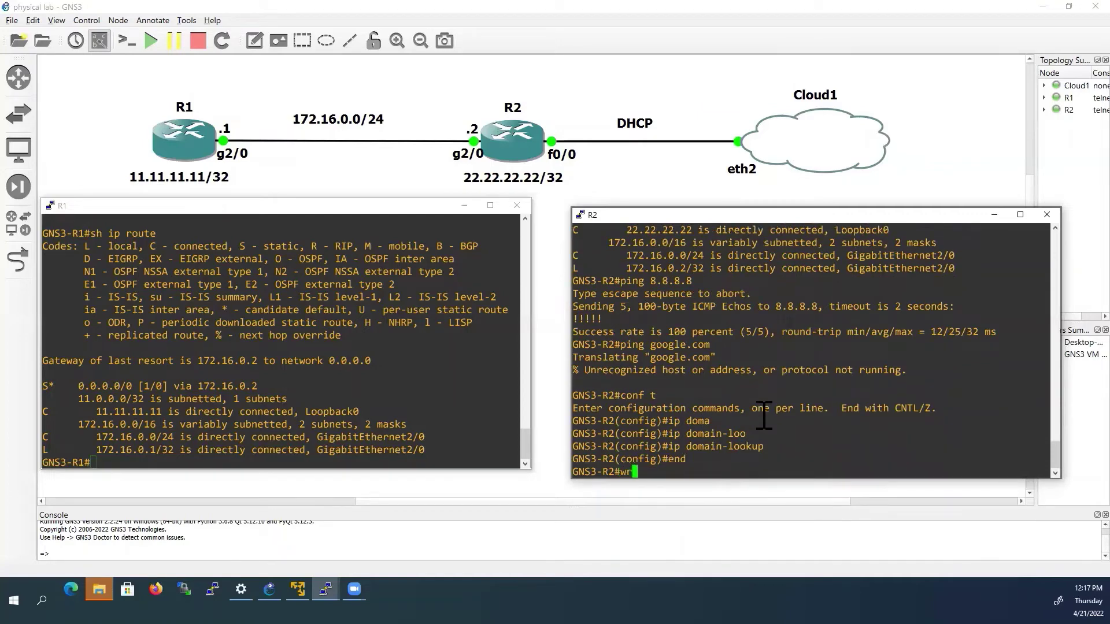
key(Return)
text(y)
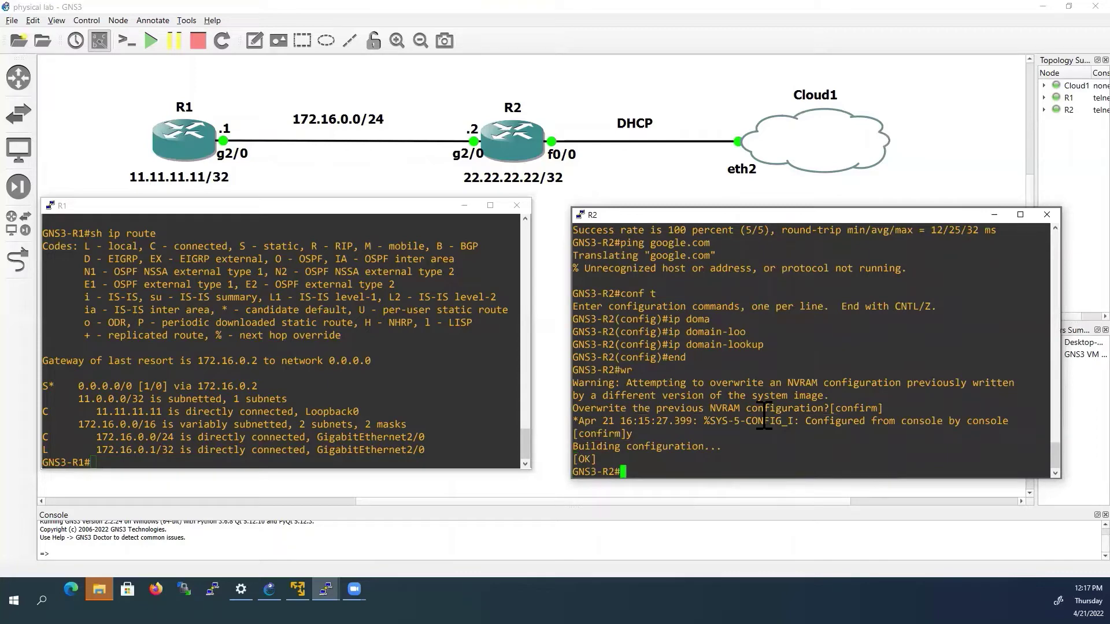
Re-ping google.com with five successful replies, then show the route via 10.10.10.254.
key(Up)
key(Up)
key(Up)
key(Return)
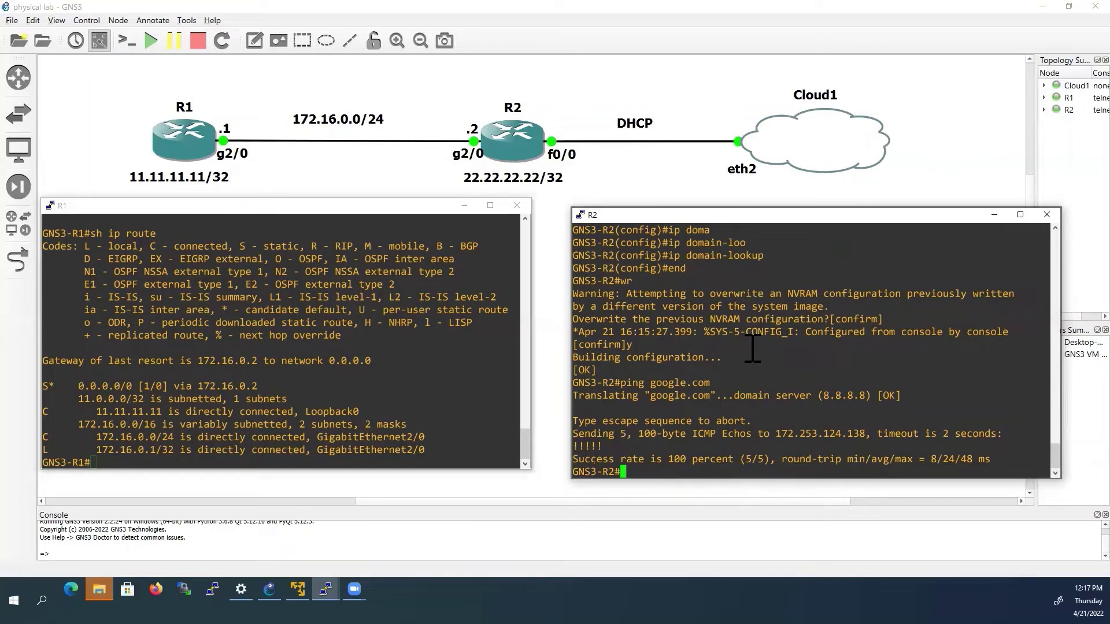
text(ping 8.8.8.8)
key(BackSpace)
key(BackSpace)
key(BackSpace)
key(BackSpace)
key(BackSpace)
key(BackSpace)
key(BackSpace)
key(BackSpace)
key(BackSpace)
key(BackSpace)
key(BackSpace)
key(BackSpace)
text(sh ip route)
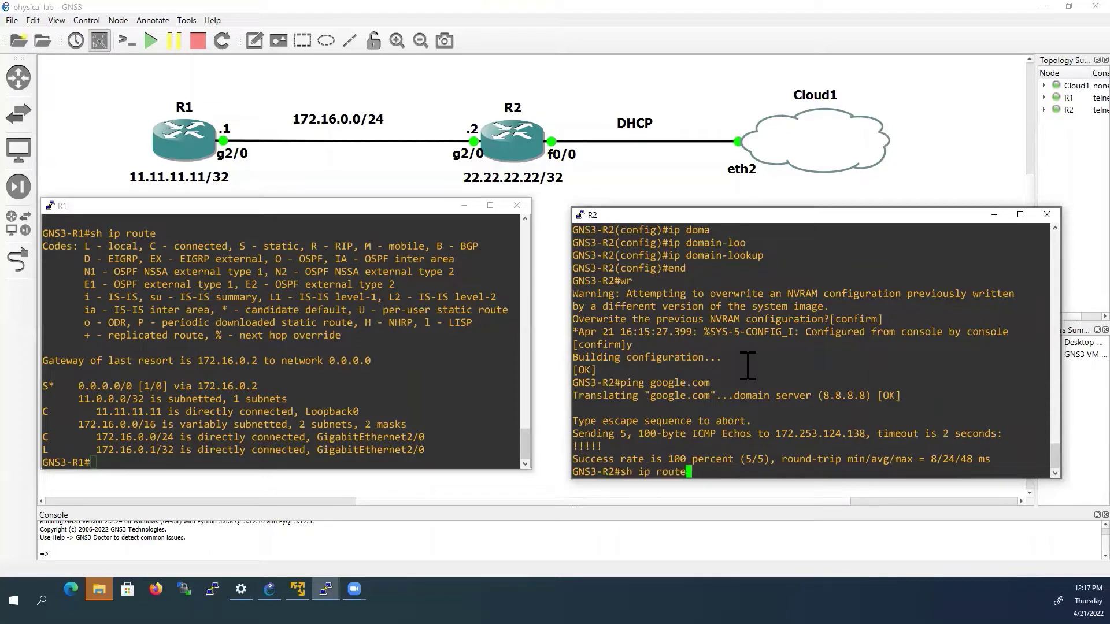
key(Return)
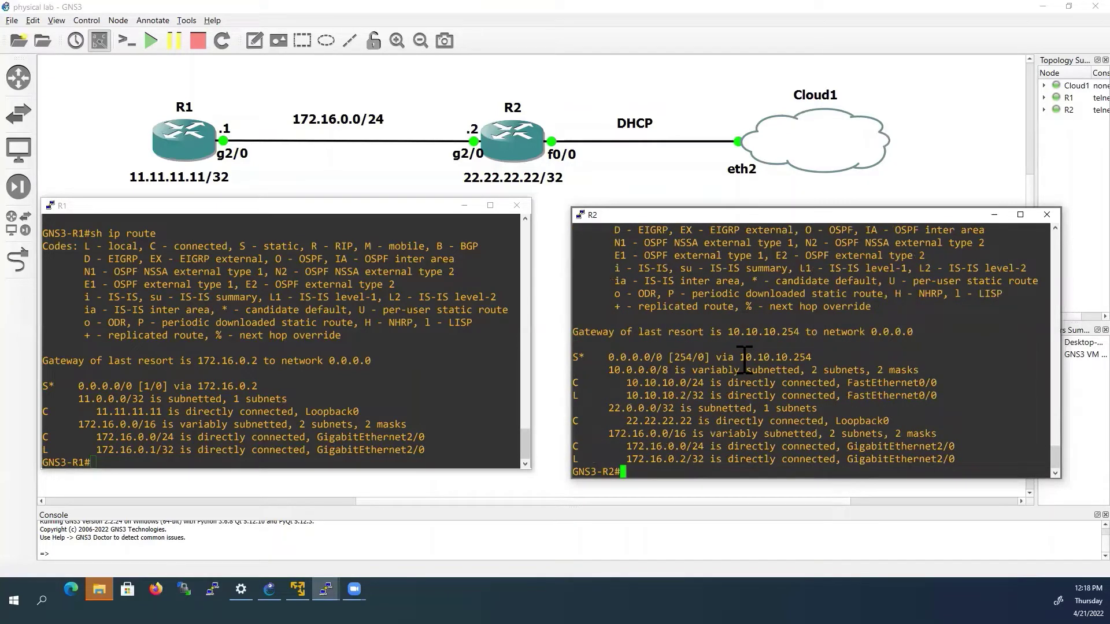
drag(744, 358, 812, 353)
Start a new PuTTY SSH session to 10.10.10.254 on port 22.
right_click(754, 219)
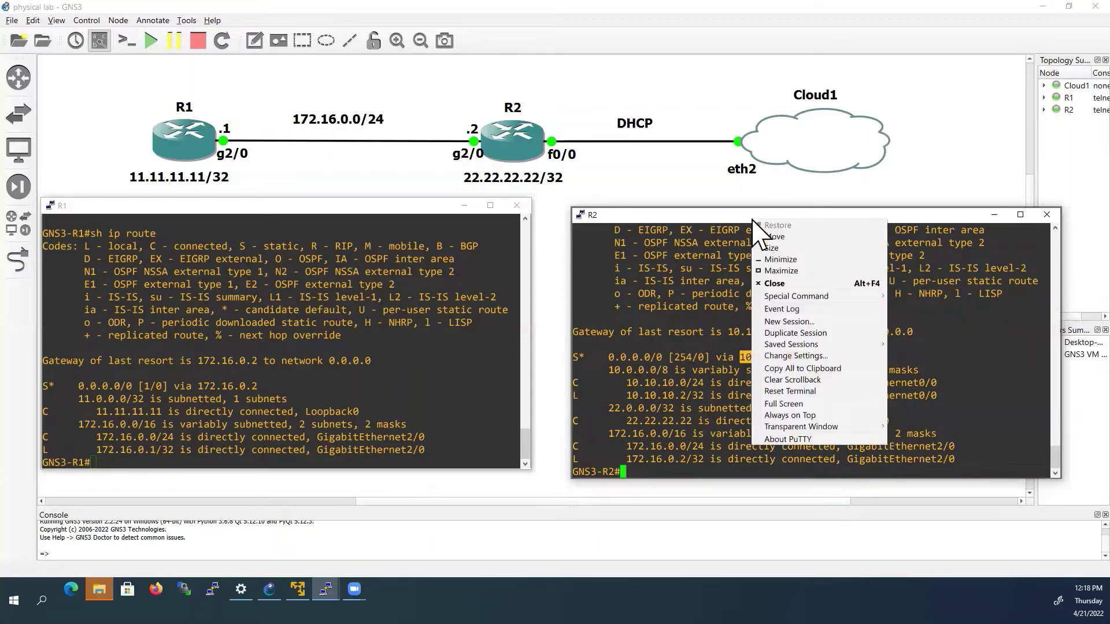
click(781, 322)
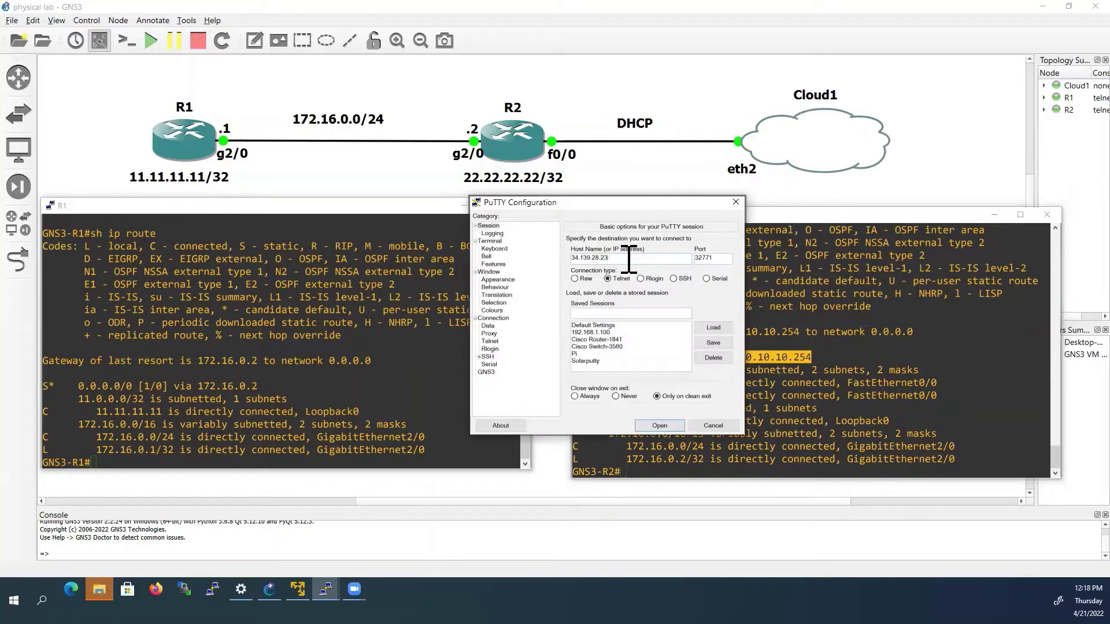
text(10.10.10)
key(BackSpace)
key(BackSpace)
key(BackSpace)
key(BackSpace)
key(BackSpace)
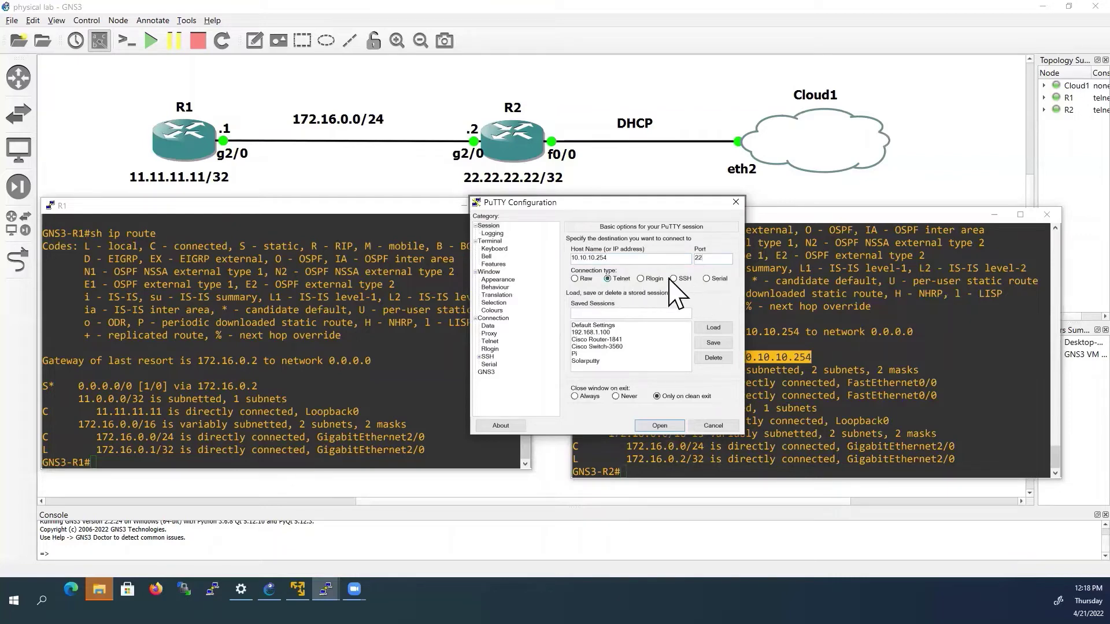
click(662, 427)
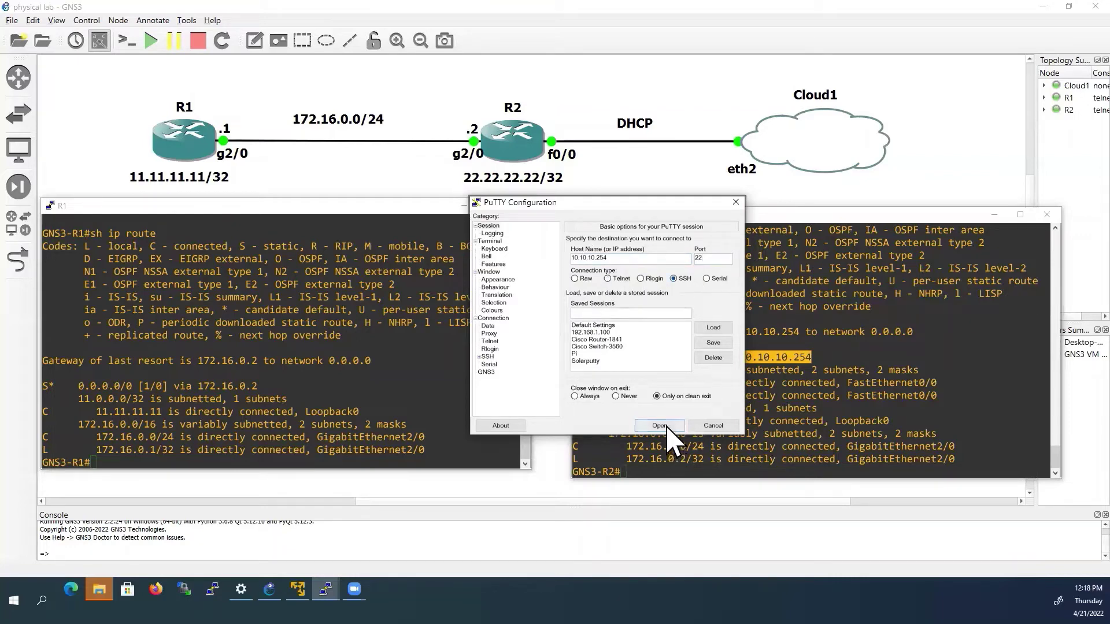
Log in to the physical Router-1841 with the admin username and its password.
text(a)
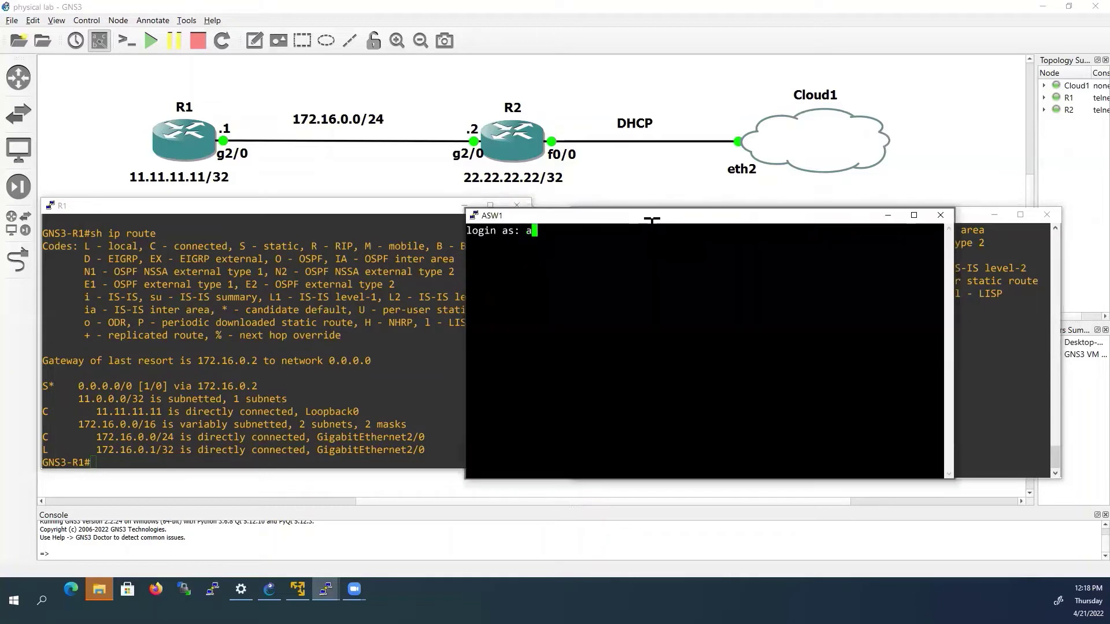
text(dmin)
key(Return)
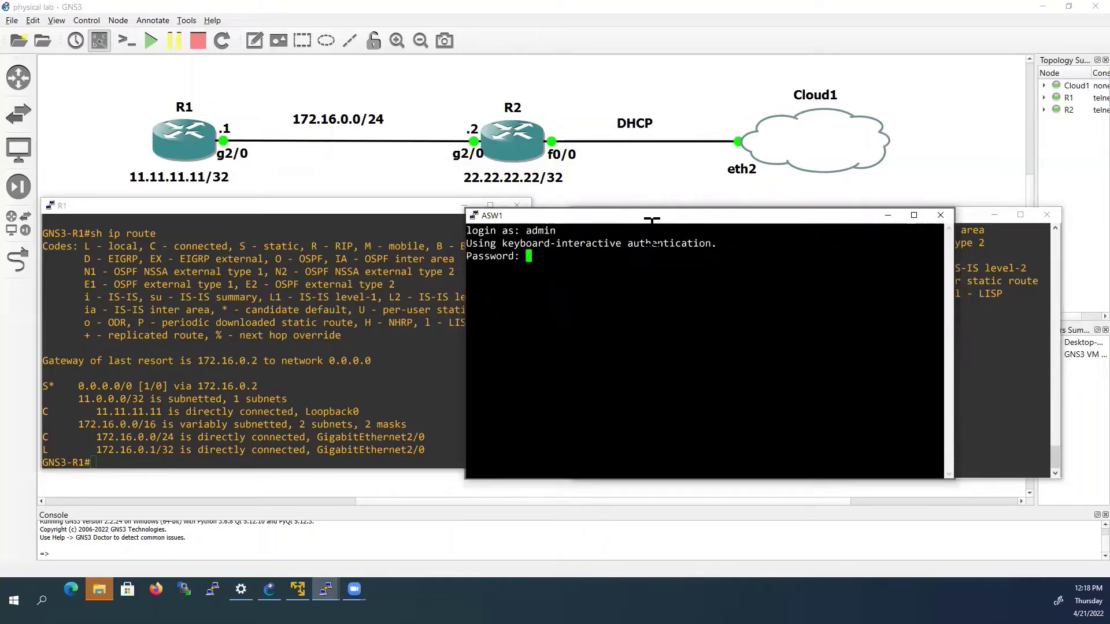
key(Return)
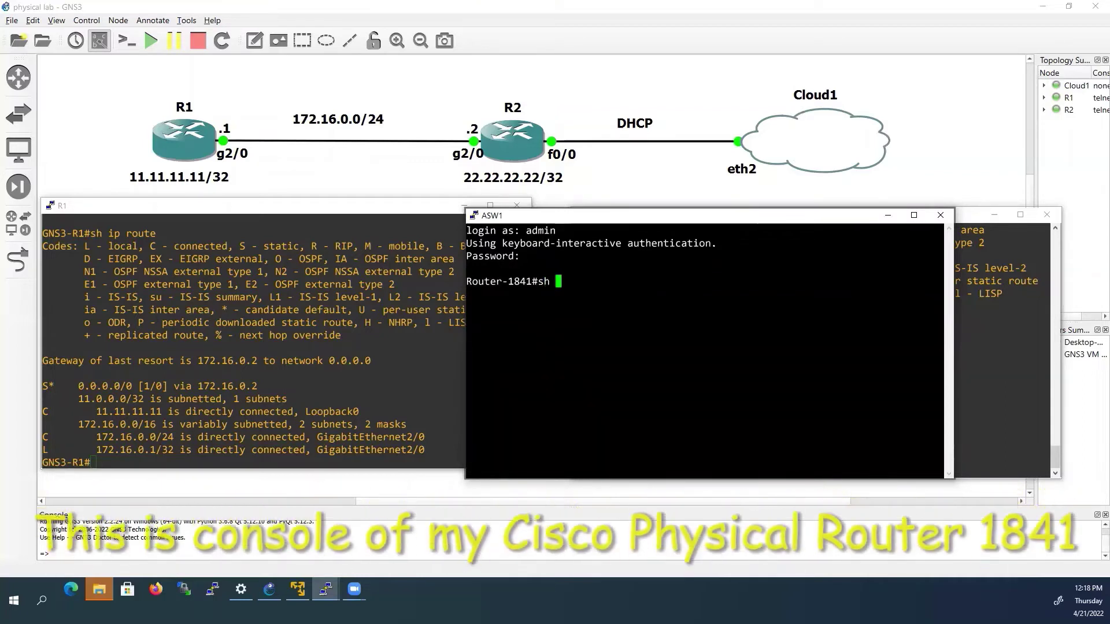
List the 1841's interfaces: Fa0/0 10.10.10.254, Fa0/1 192.168.1.100 and Loopback0 1.1.1.1.
text(sh ip int bri)
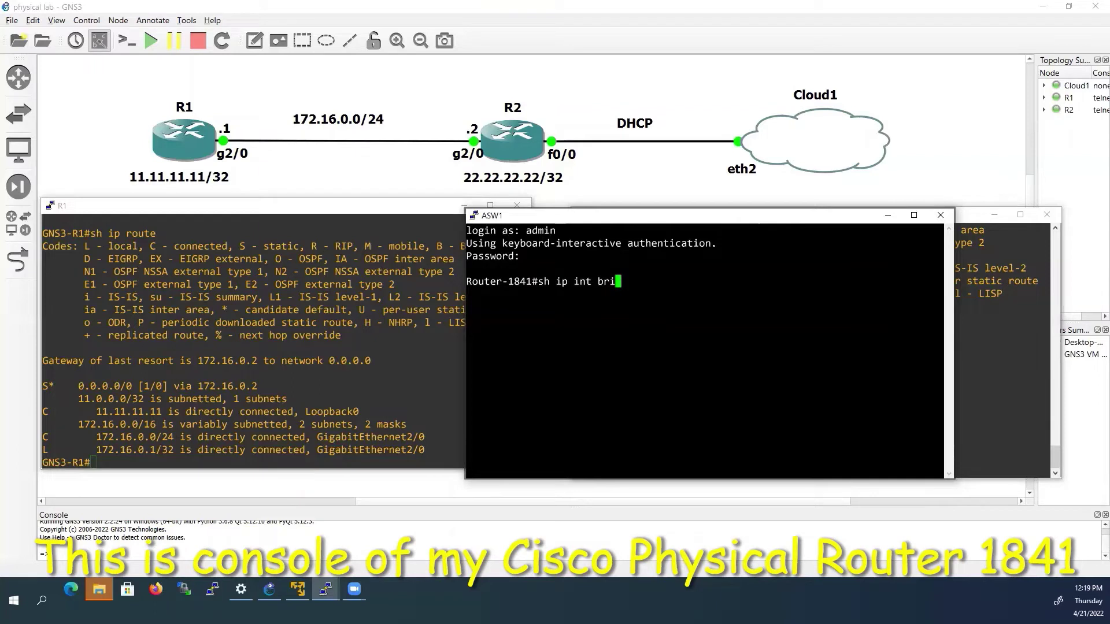
key(Tab)
key(Return)
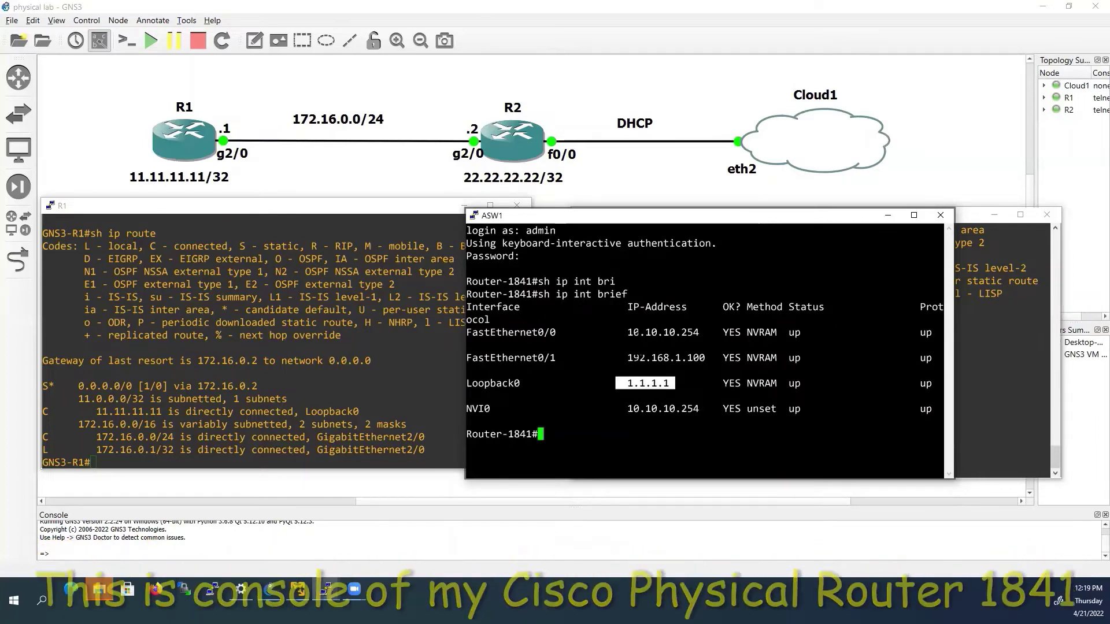
double_click(657, 345)
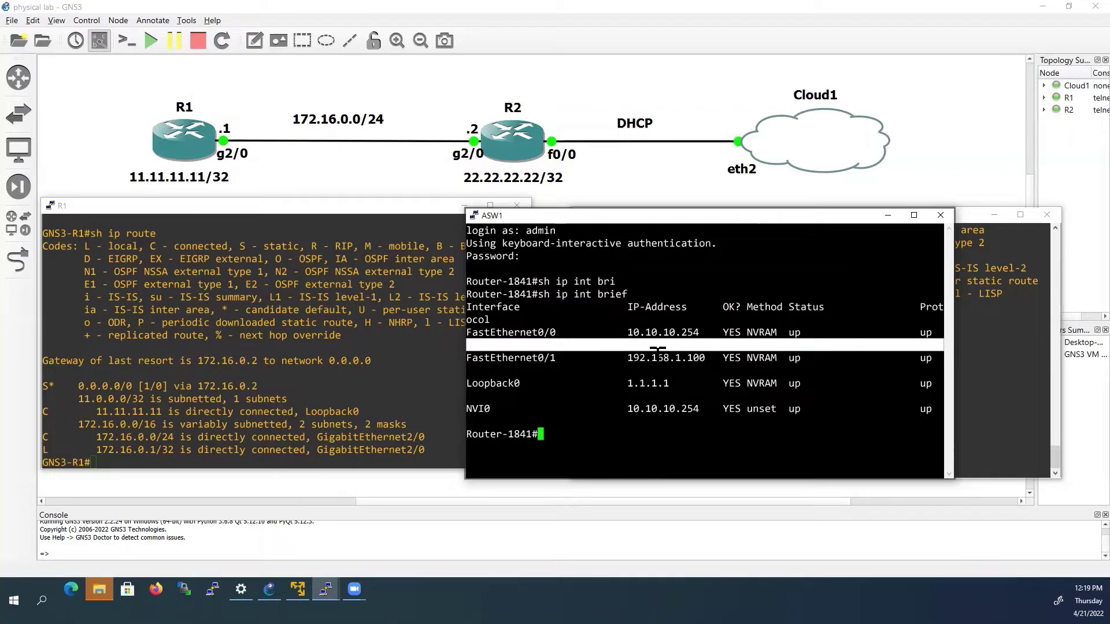
Show Router-1841's full routing table, with the static default route via 192.168.1.1.
text(sh i)
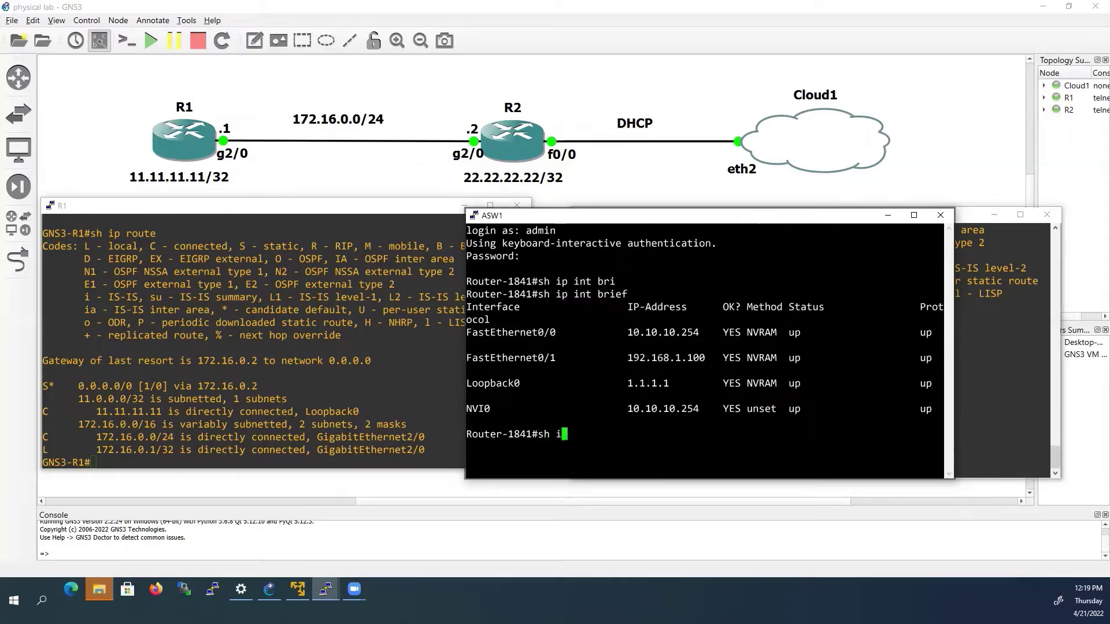
text(p route)
key(Return)
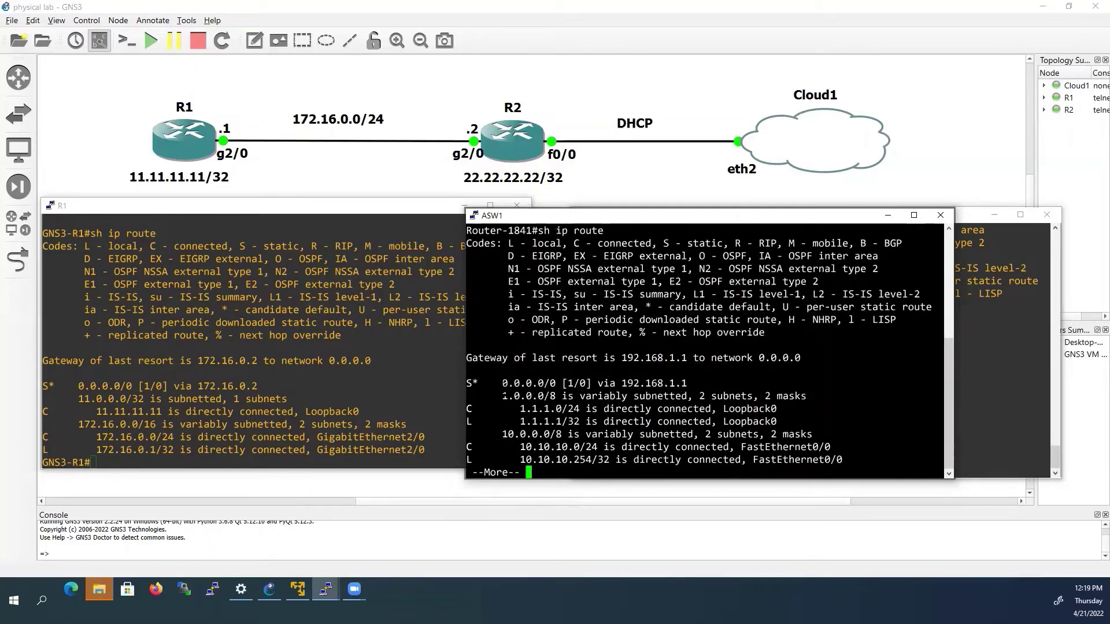
drag(509, 397, 687, 396)
click(687, 397)
key(space)
key(Return)
key(Return)
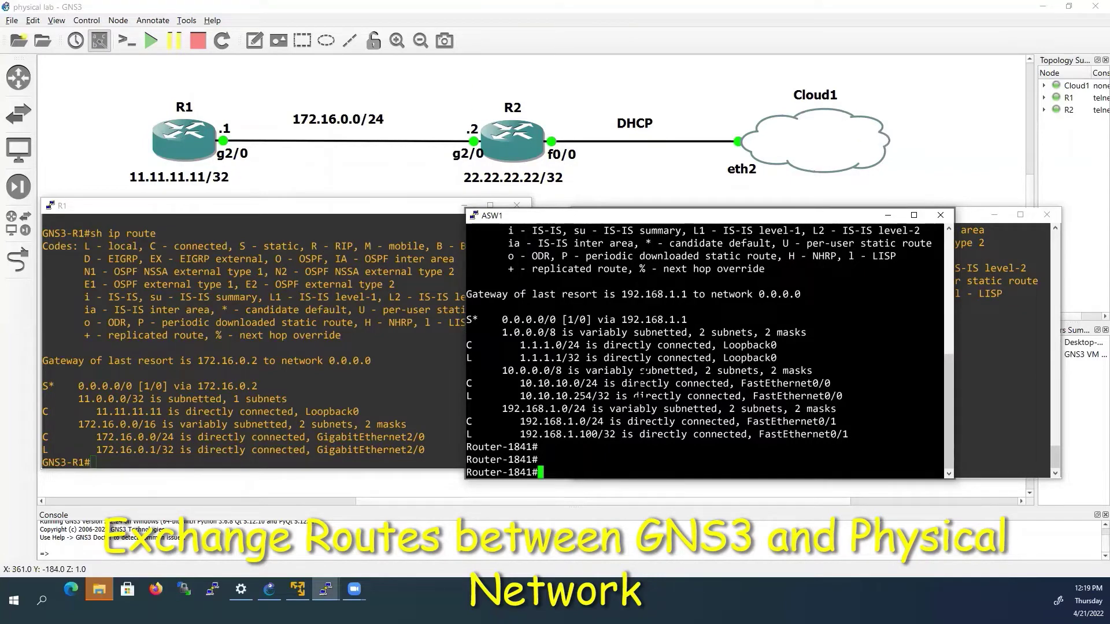
On R1, configure router ospf 1 with network 0.0.0.0 255.255.255.255 area 0.
click(888, 215)
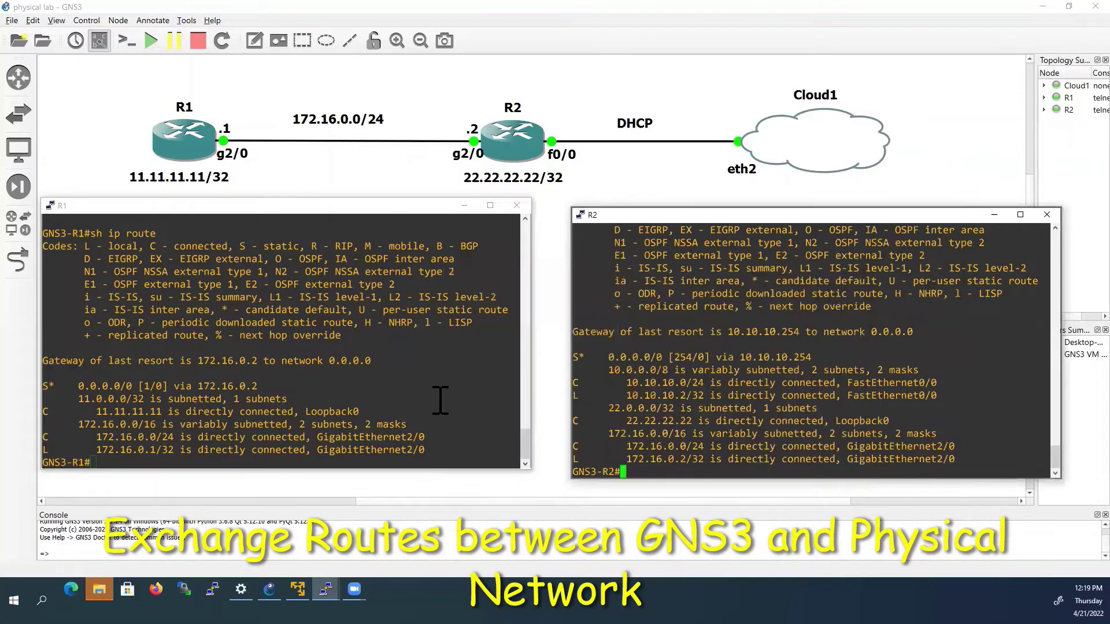
click(220, 455)
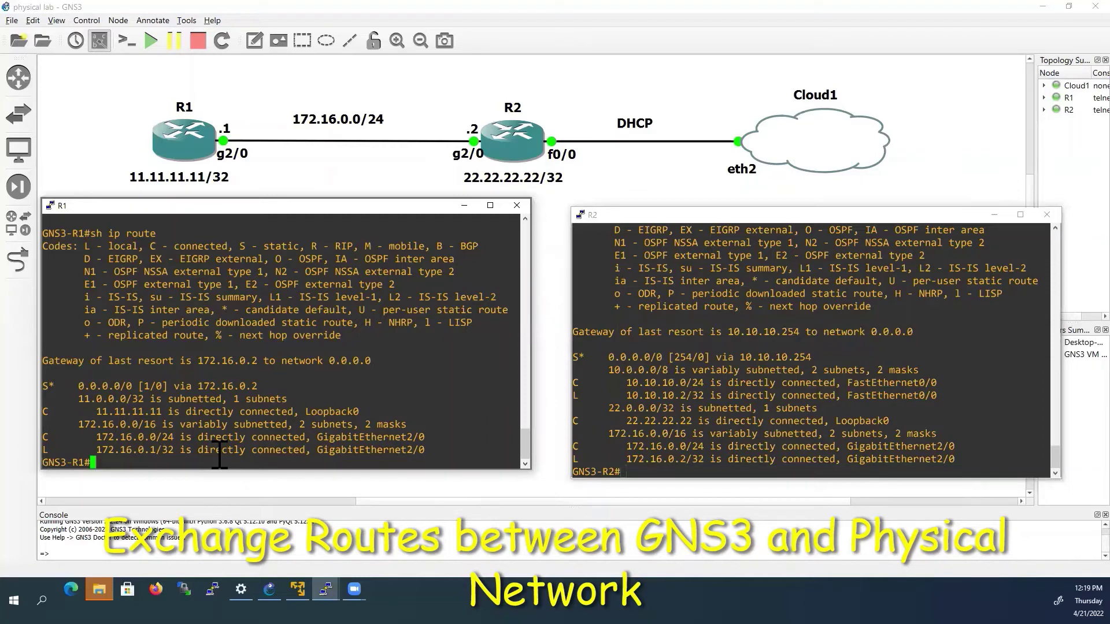
text(conf t)
key(Return)
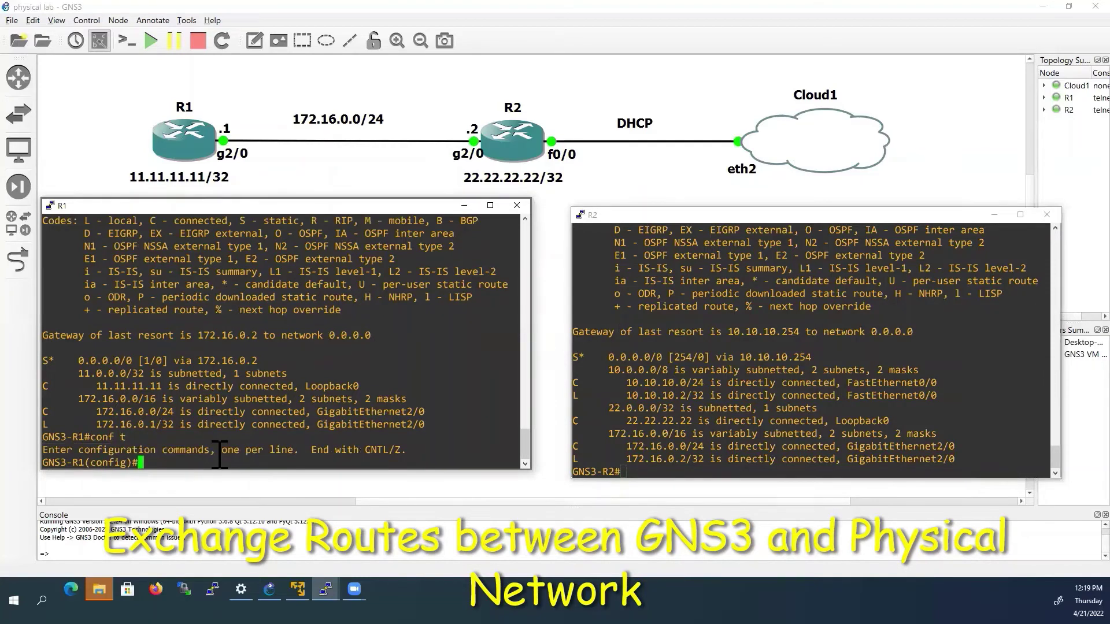
text(router ospf 1)
key(Return)
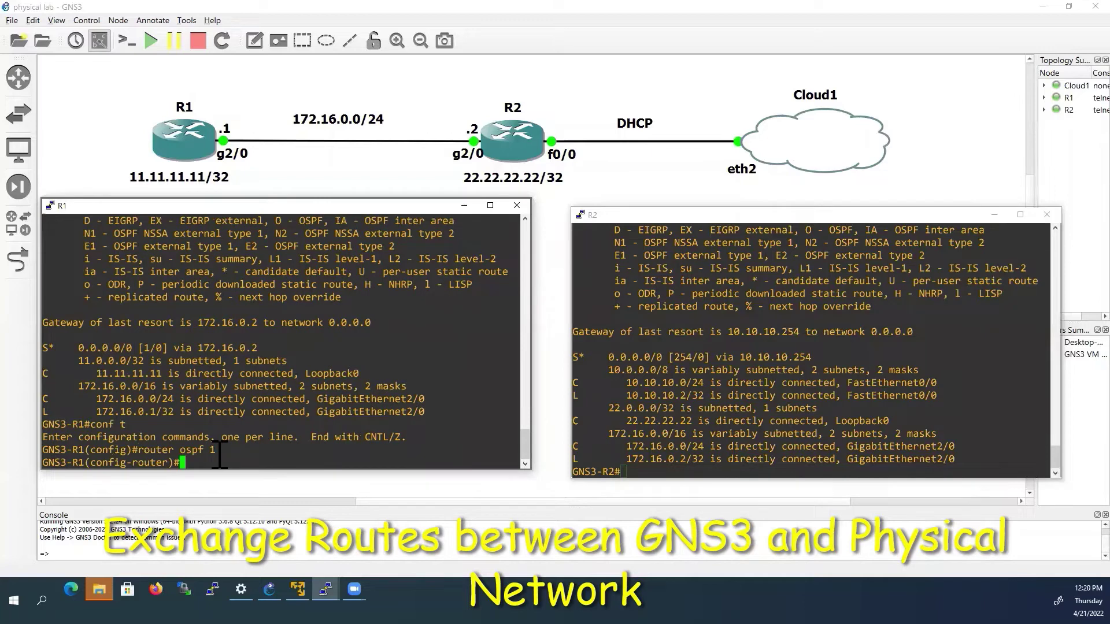
text(netw)
key(Tab)
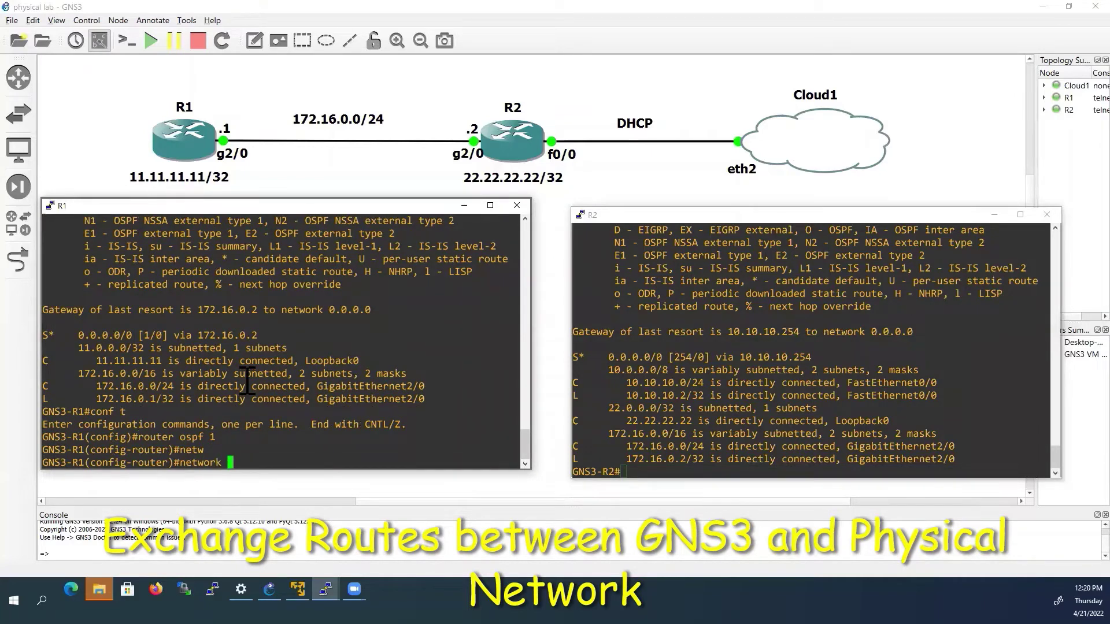
text(0.0.0.0 255.255.255.255)
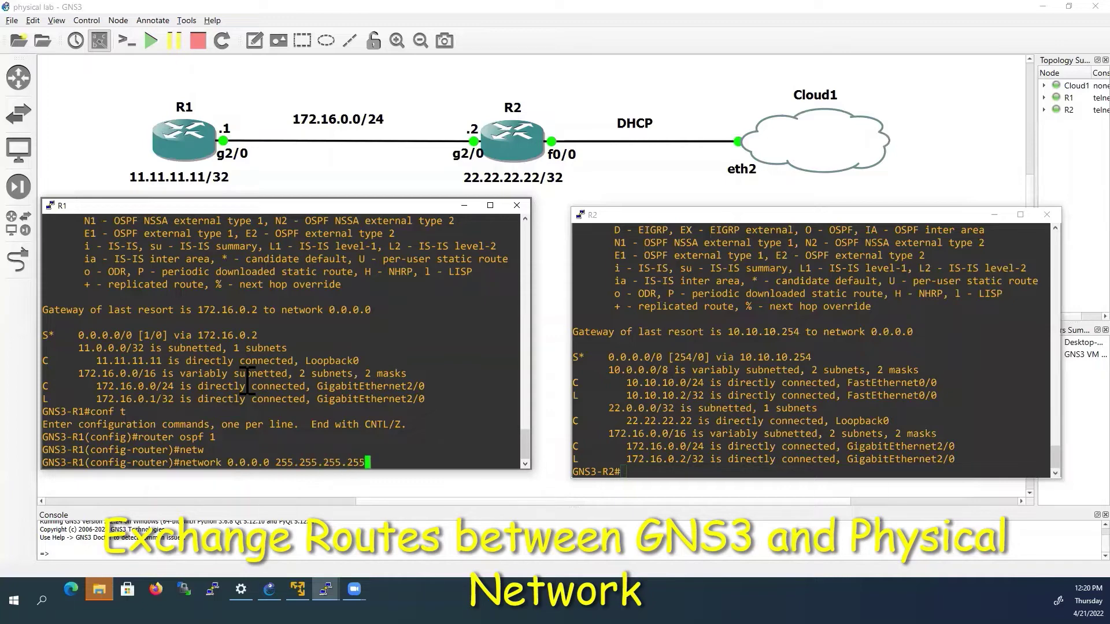
text( area 0)
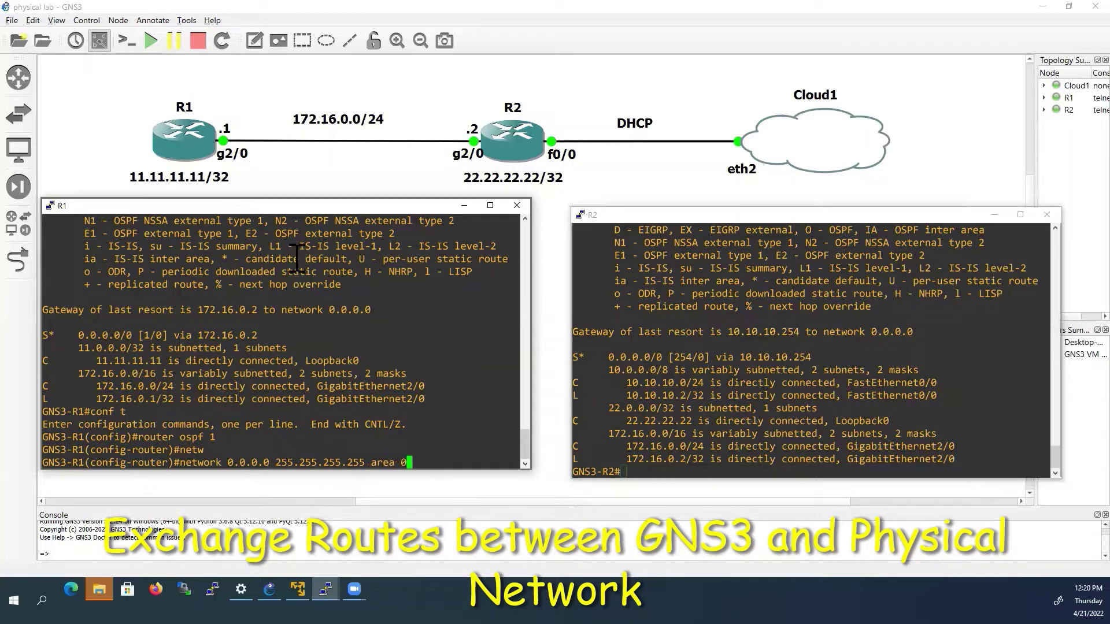
key(Return)
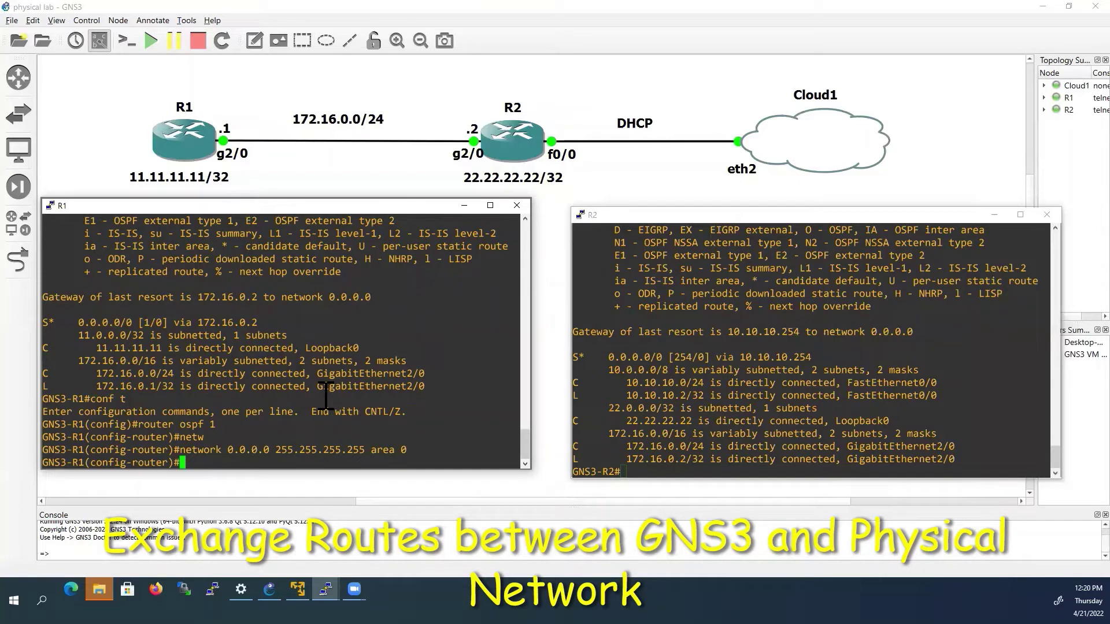
click(649, 473)
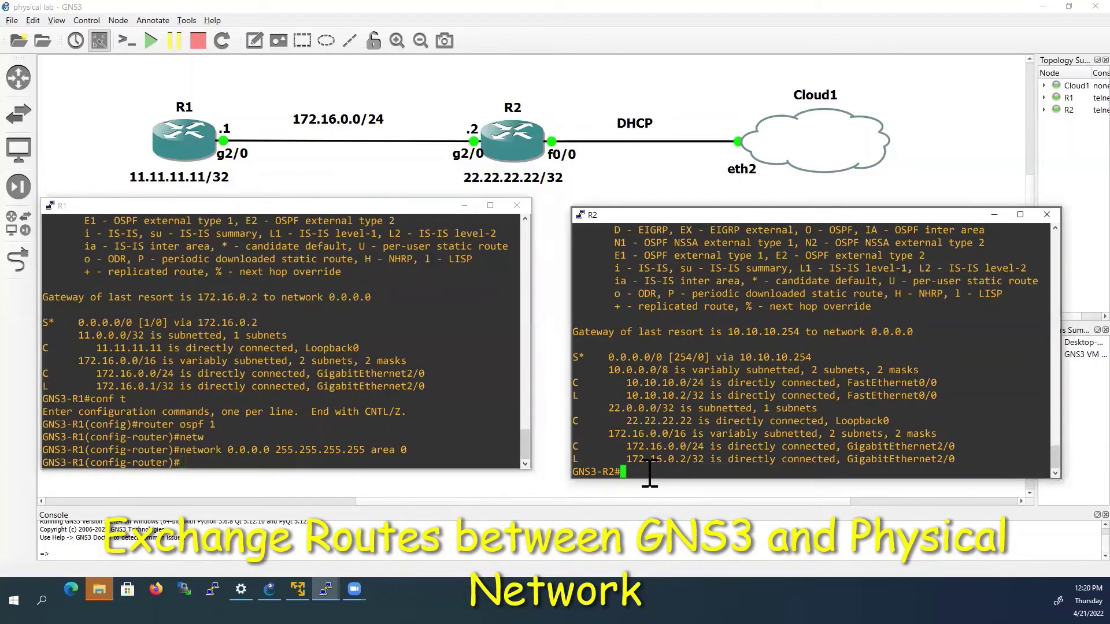
On R2, configure router ospf 1 with network 0.0.0.0 255.255.255.255 area 0, then exit configuration.
text(conf t)
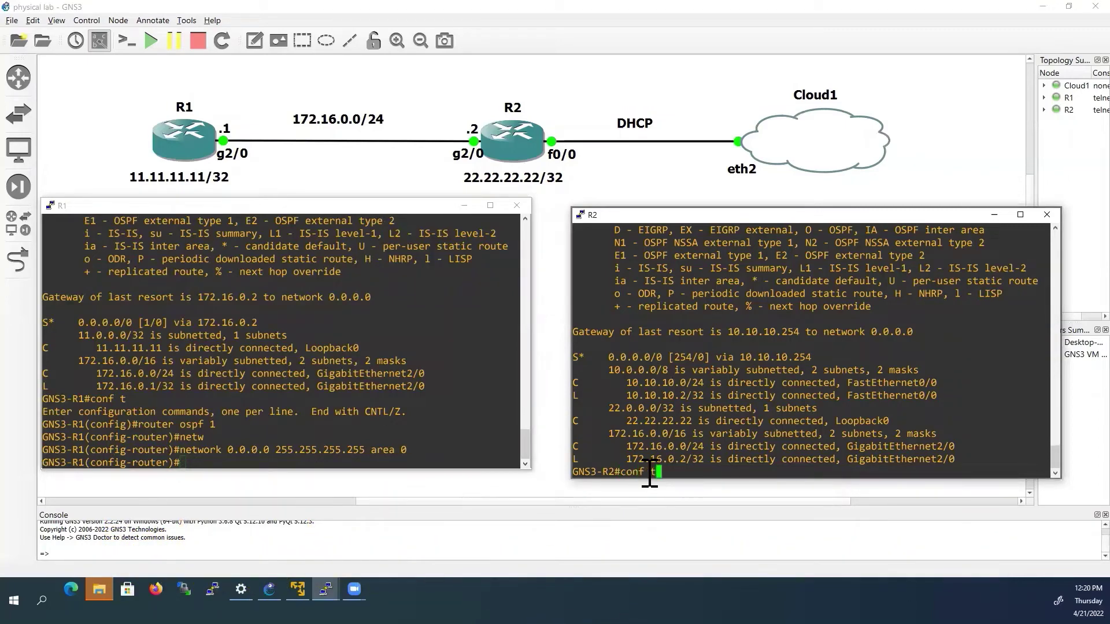
key(Return)
text(route)
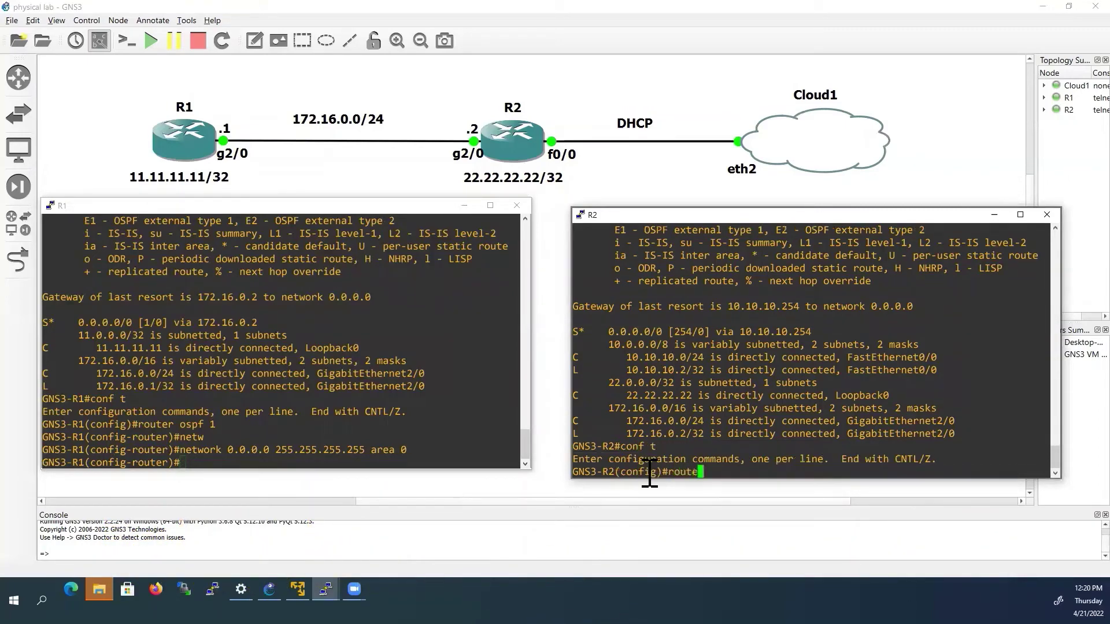
text(r ospf 1)
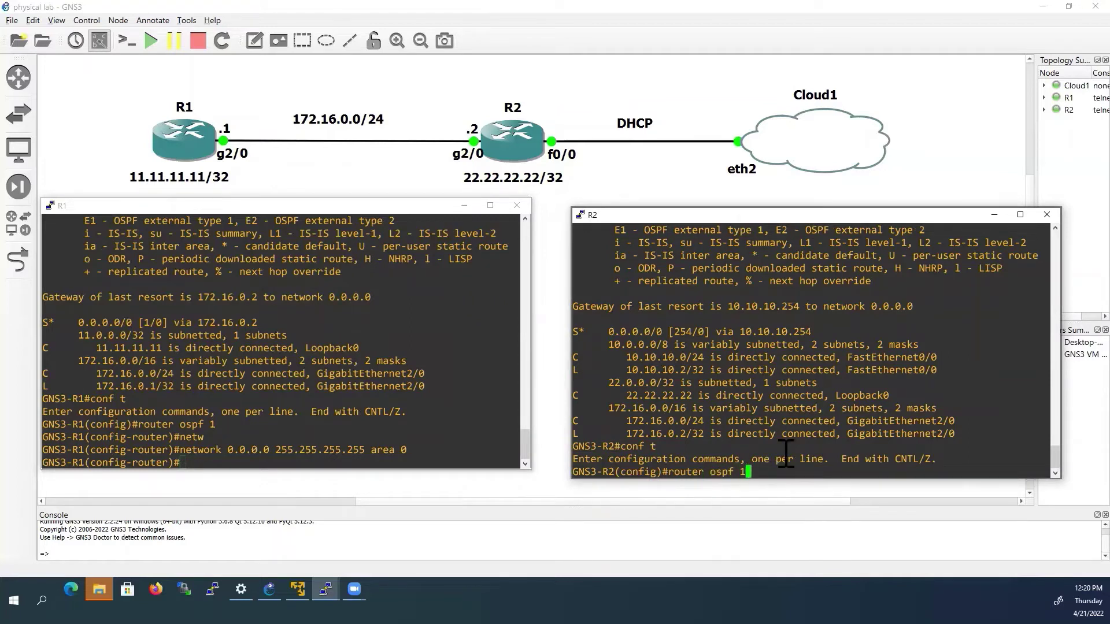
key(Return)
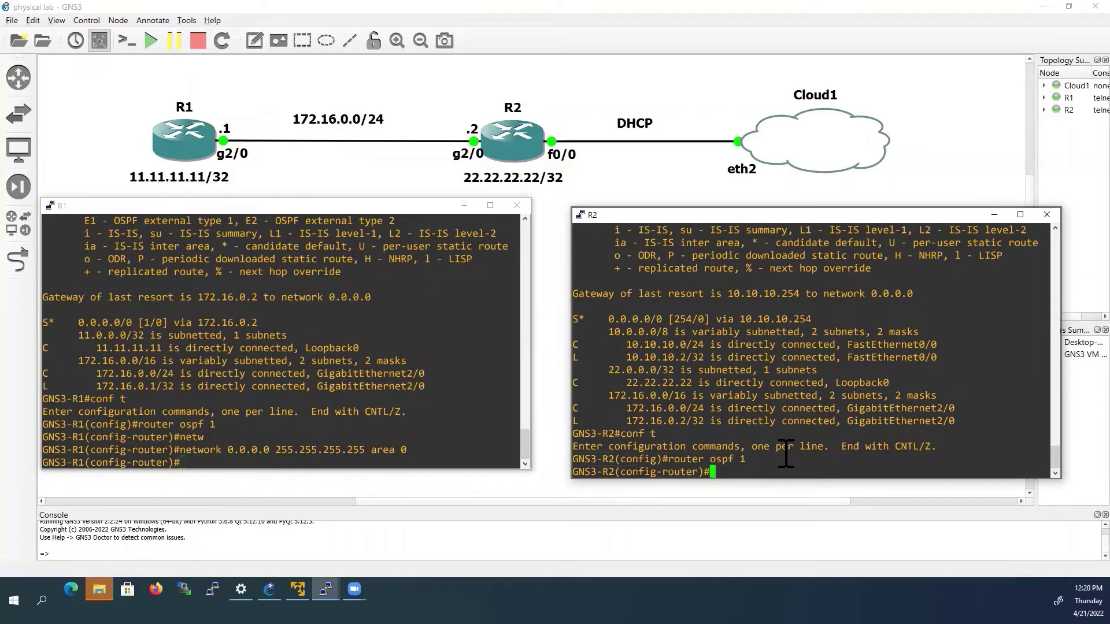
text(network)
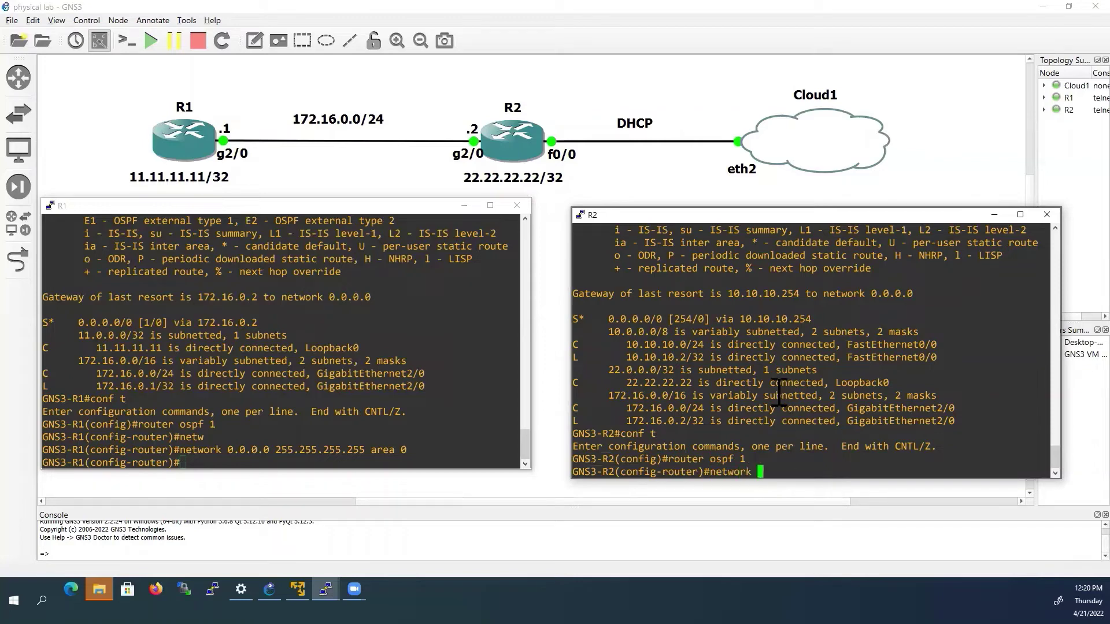
text( 0.0.0.0 255.255.255.255)
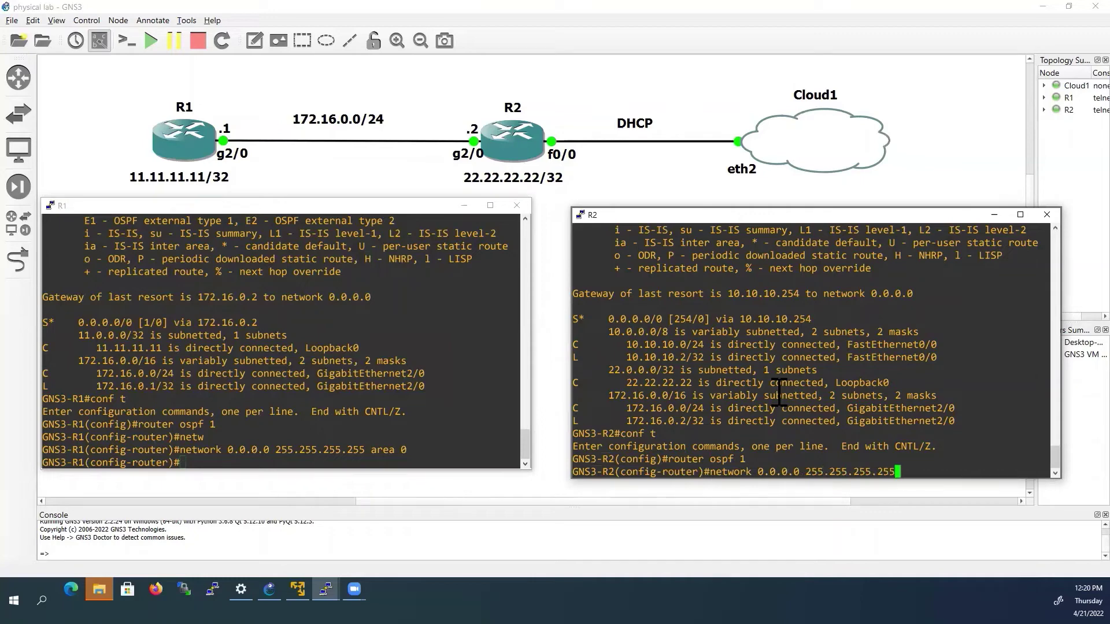
text( area 0)
key(Return)
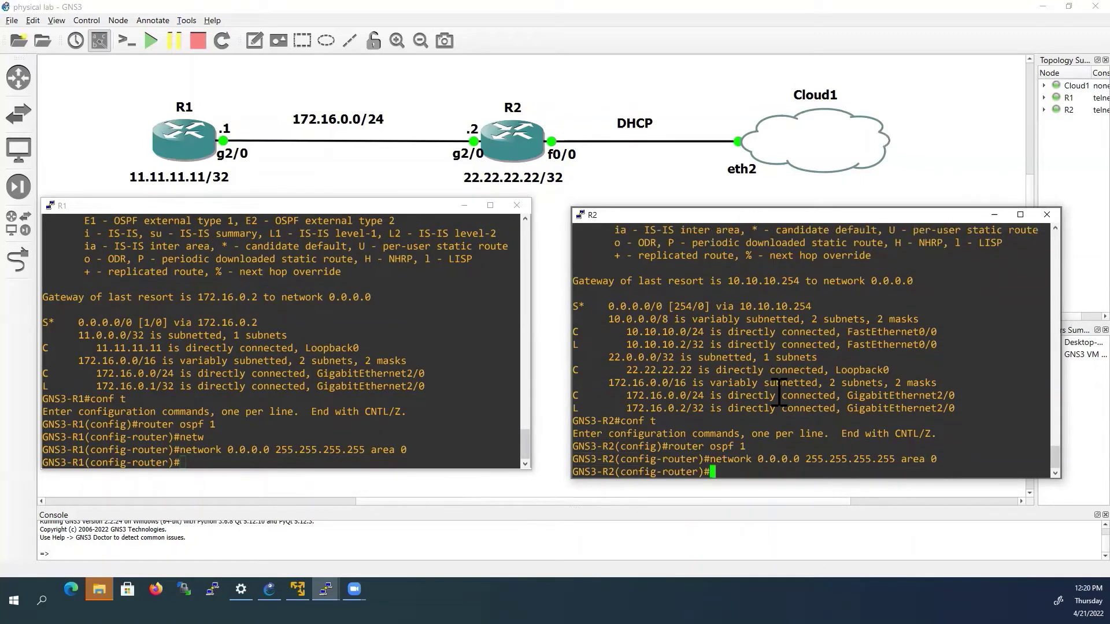
text(end)
key(Return)
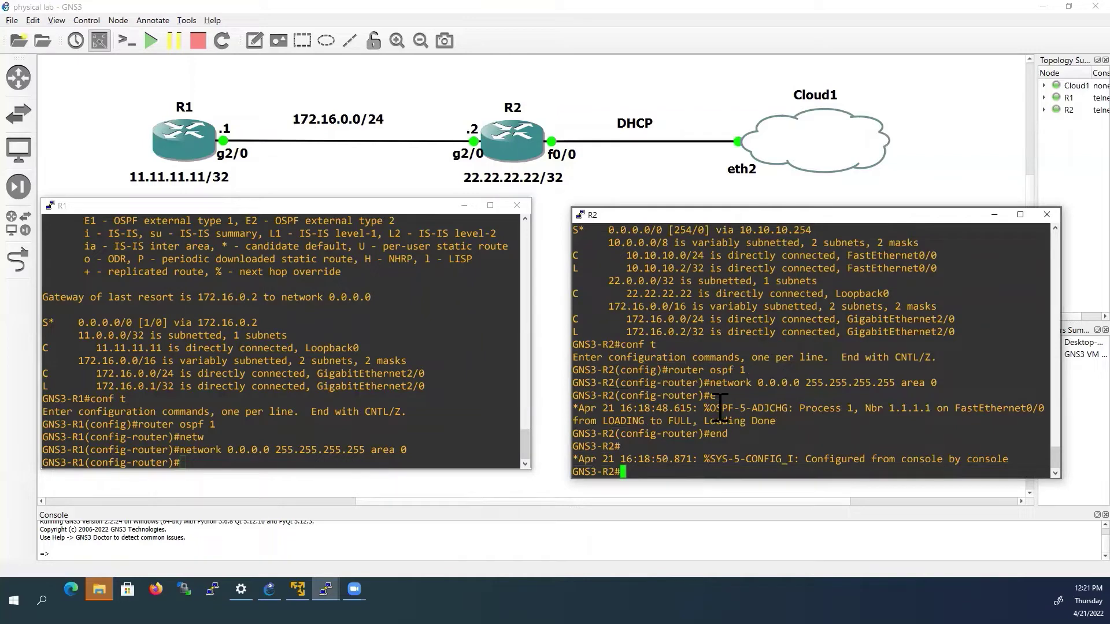
drag(720, 408, 822, 408)
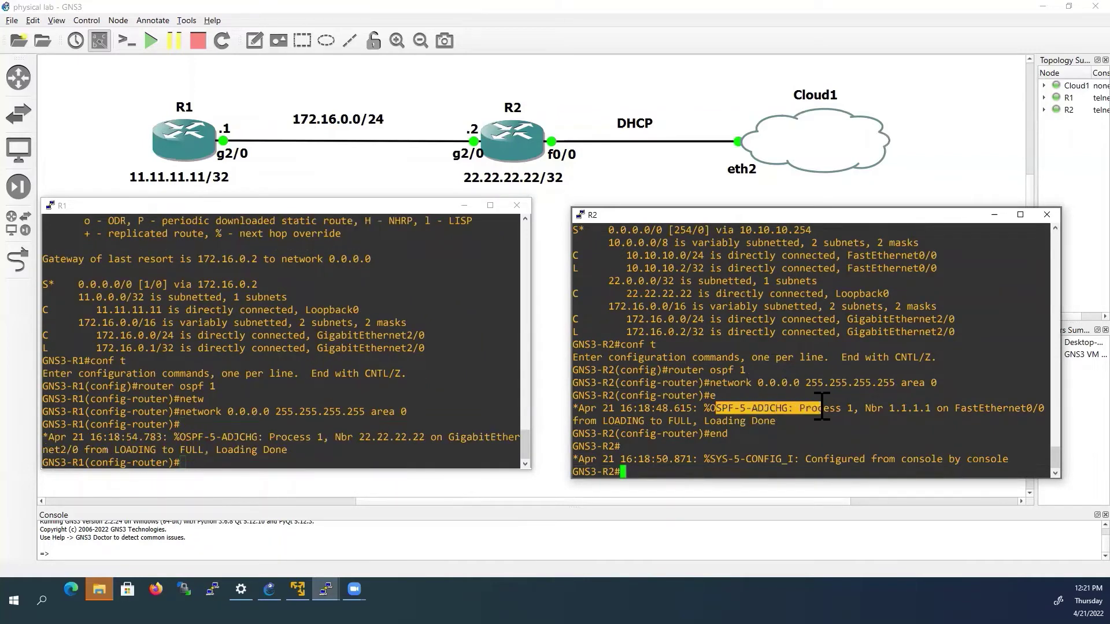
click(897, 408)
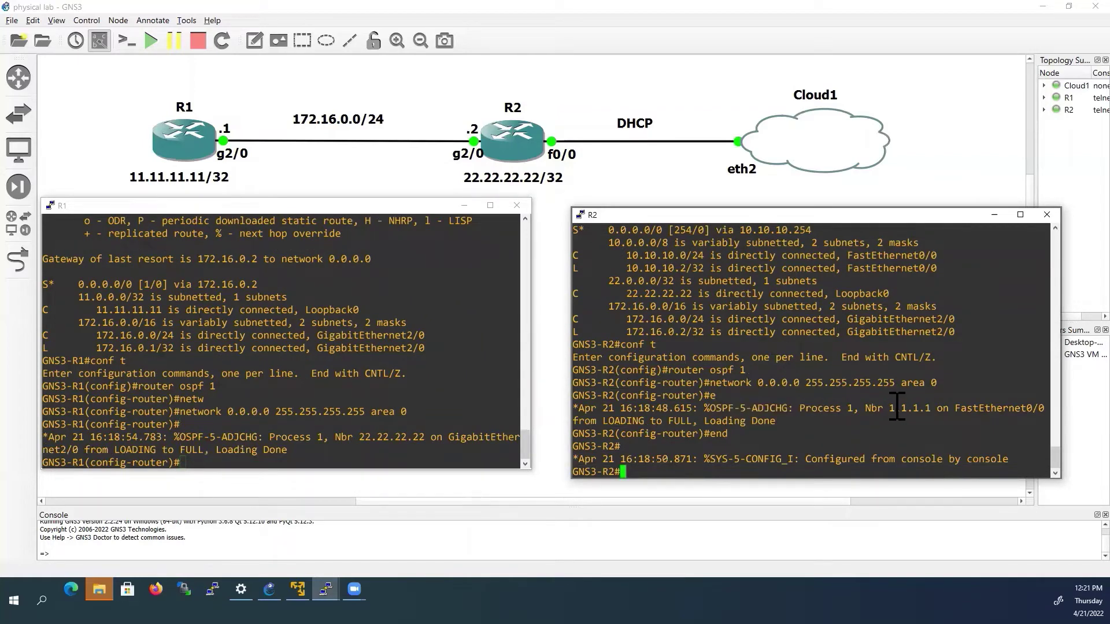
drag(897, 408, 934, 411)
click(221, 440)
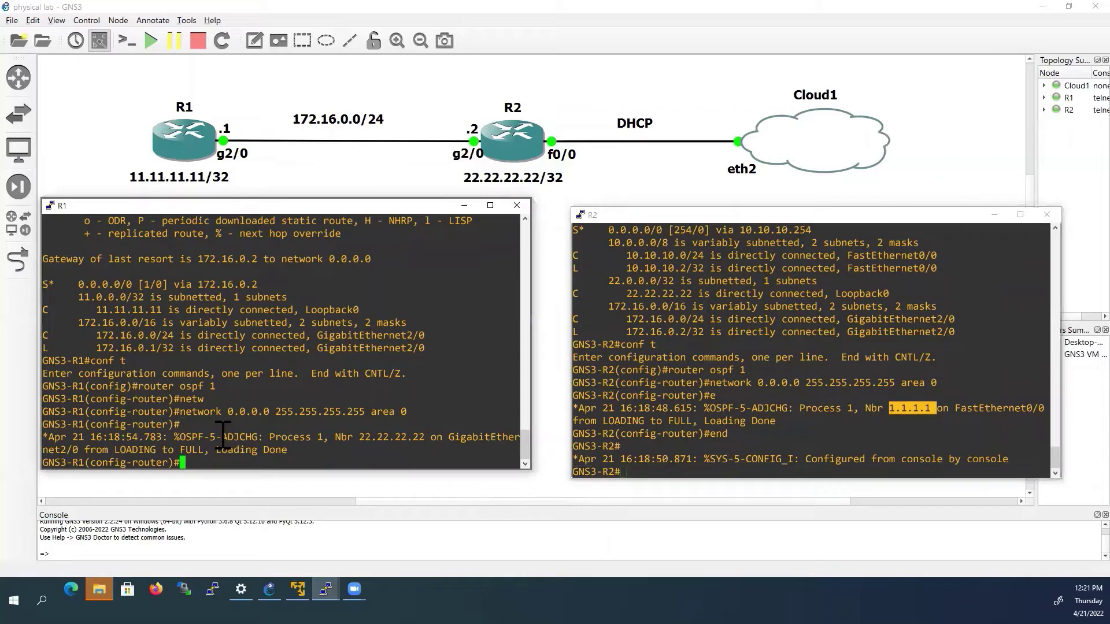
drag(223, 438, 430, 443)
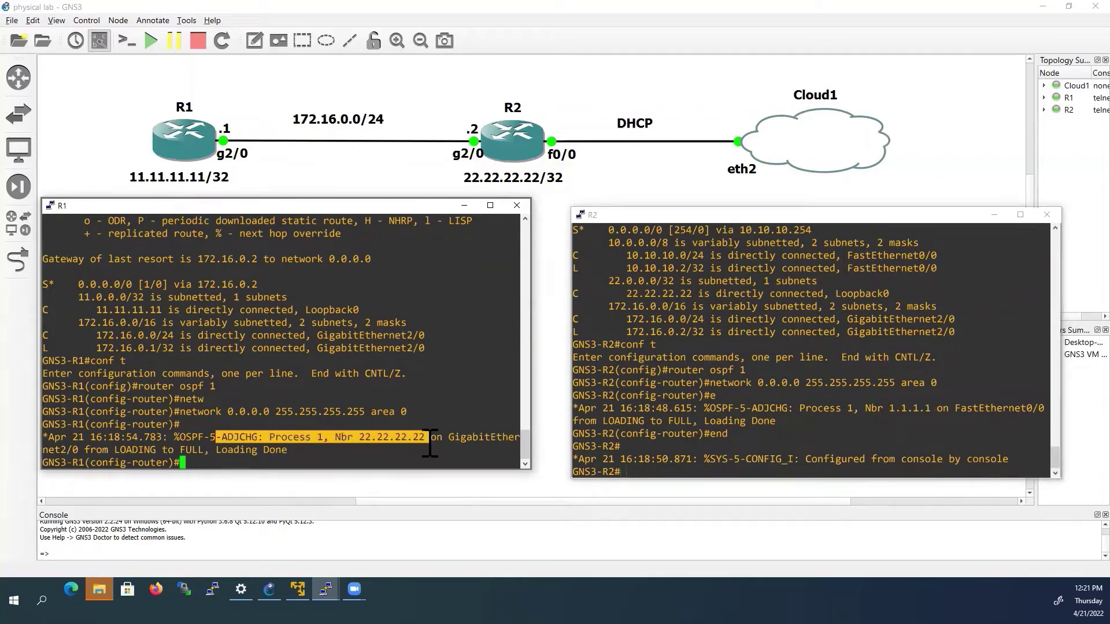
click(666, 469)
List R2's OSPF neighbors, showing both adjacencies FULL.
text(sh ip)
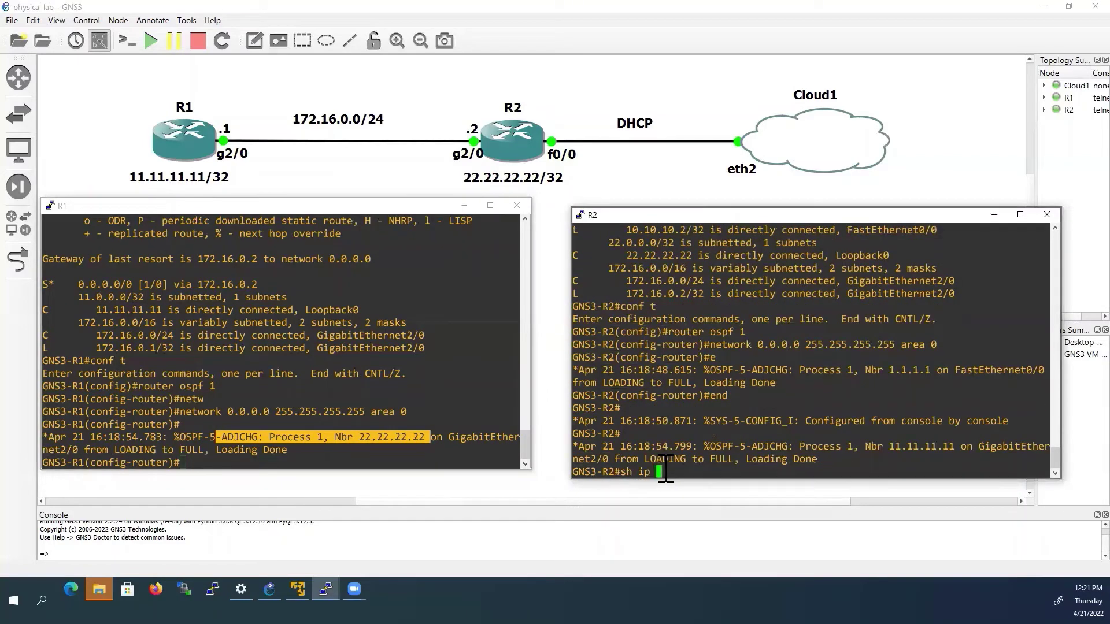
text( ospf nei)
key(Tab)
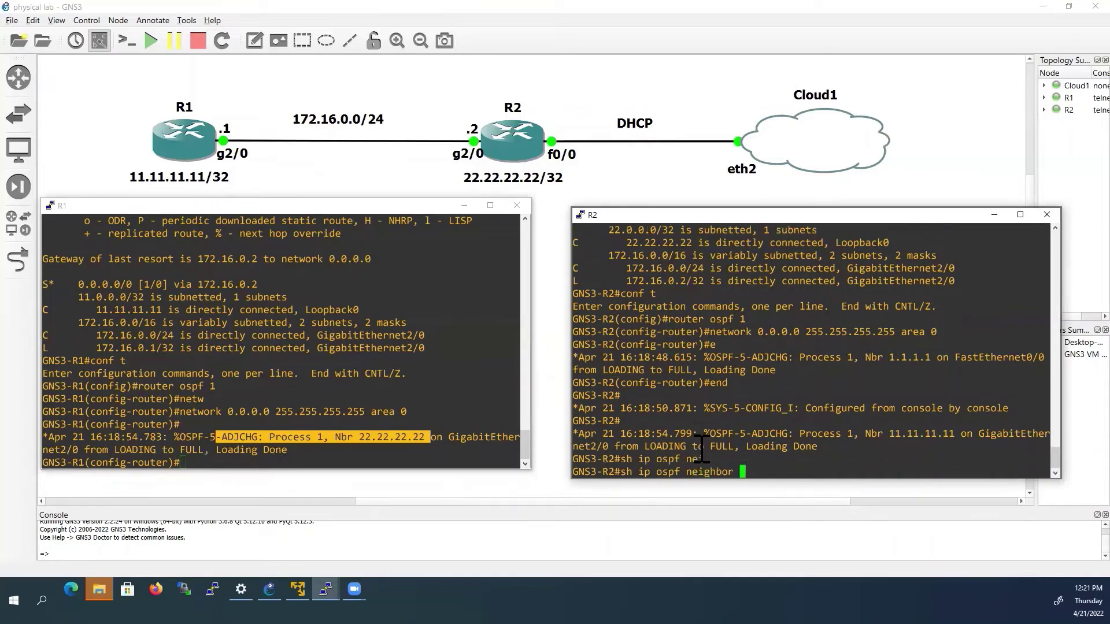
key(Return)
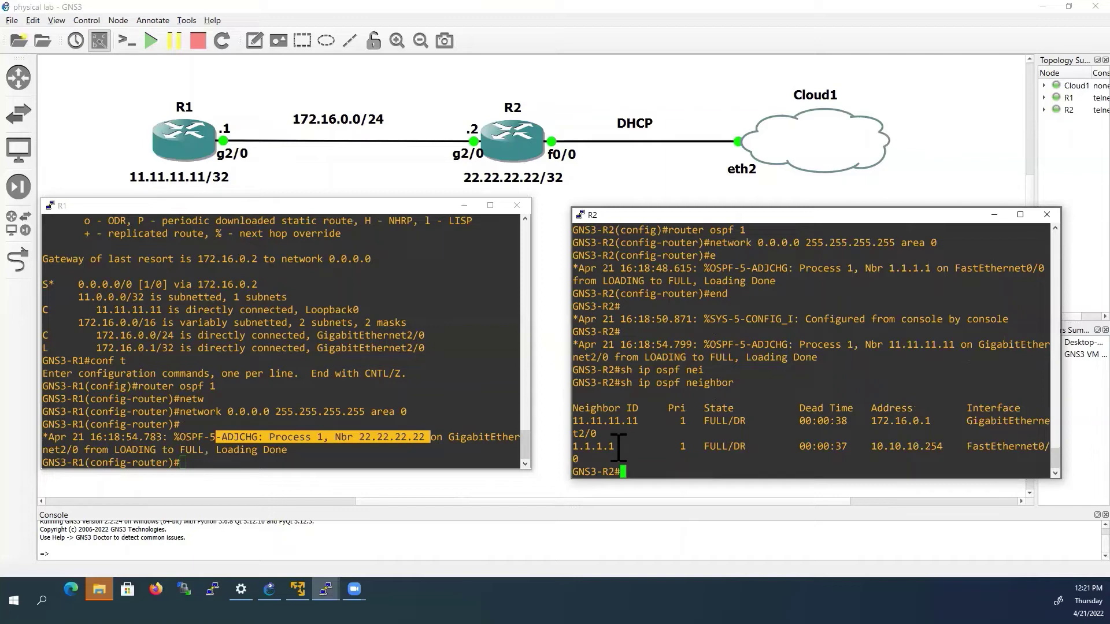
Save R1's configuration and list its OSPF neighbors, showing 22.22.22.22 FULL/BDR via 172.16.0.2.
click(296, 456)
text(end)
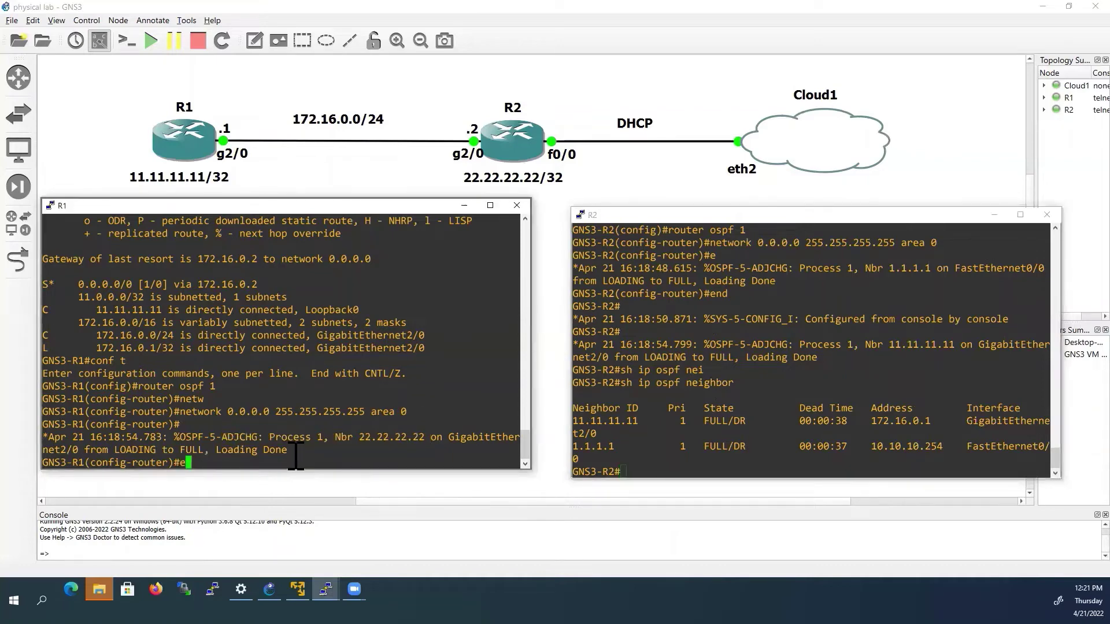
key(Return)
text(wr)
key(Return)
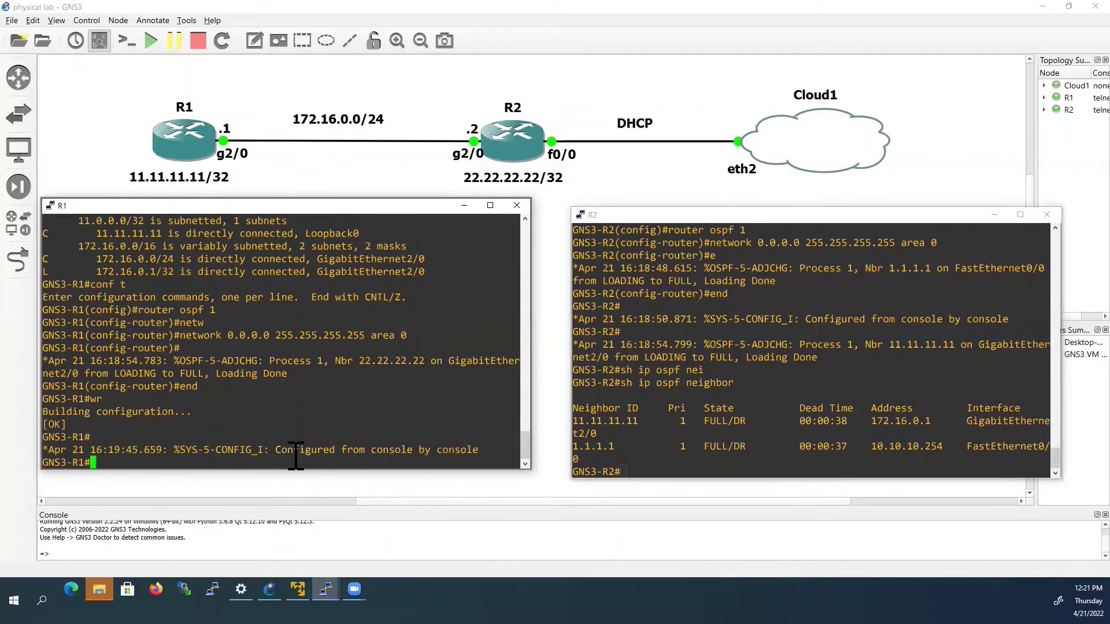
text(sh ip ospf nei)
key(Tab)
key(Return)
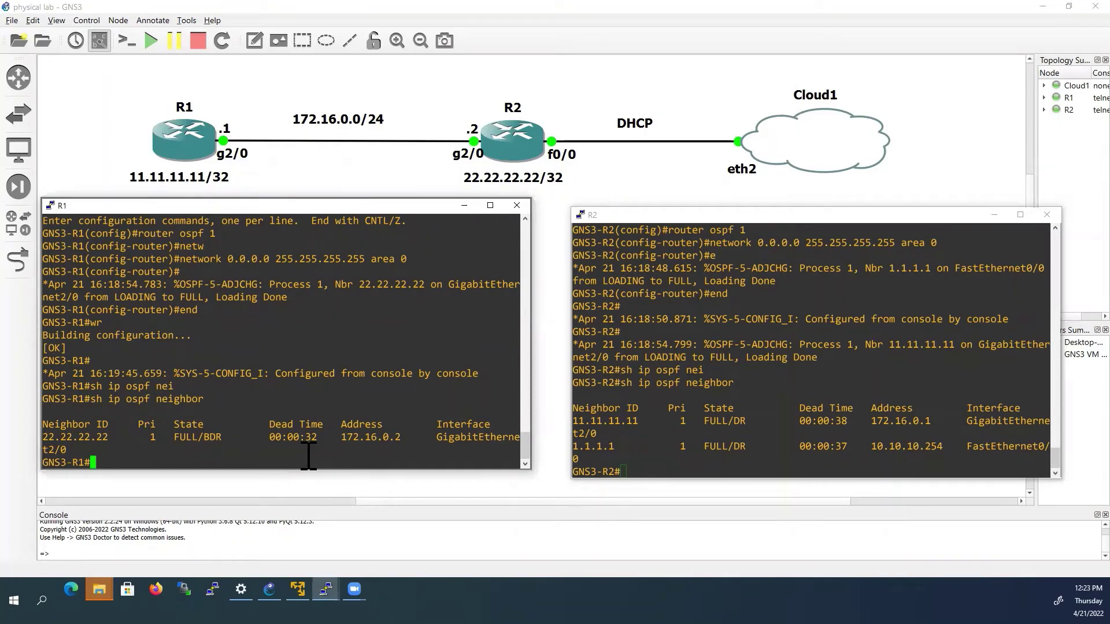
Show R1's routing table, marking OSPF routes to 10.10.10.0, 22.22.22.22 and 192.168.1.0/24.
text(sh ip route)
key(Return)
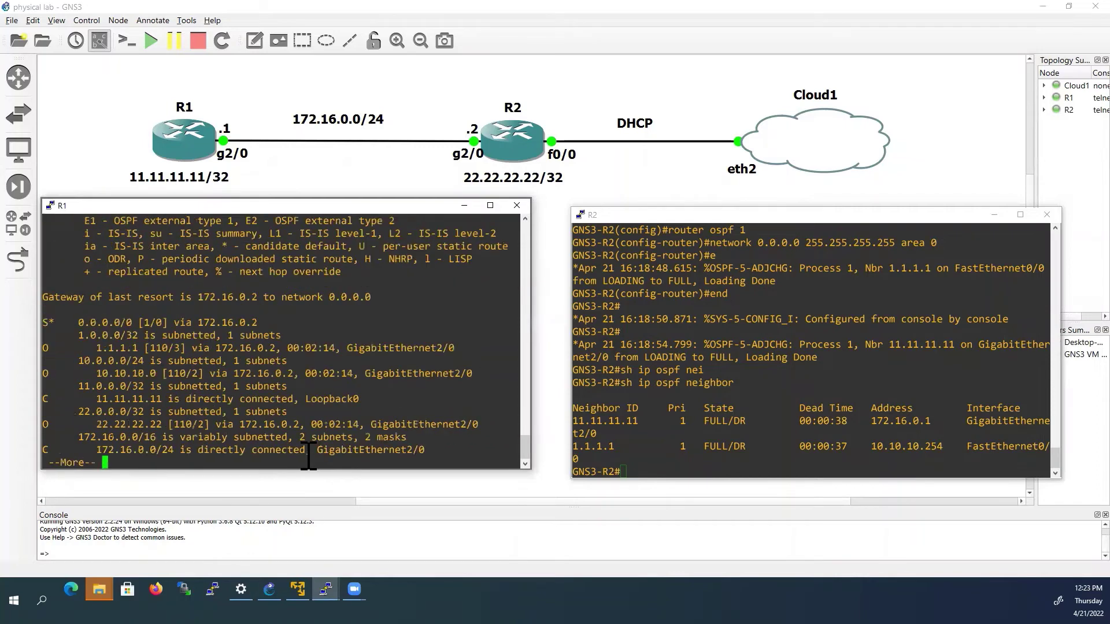
key(space)
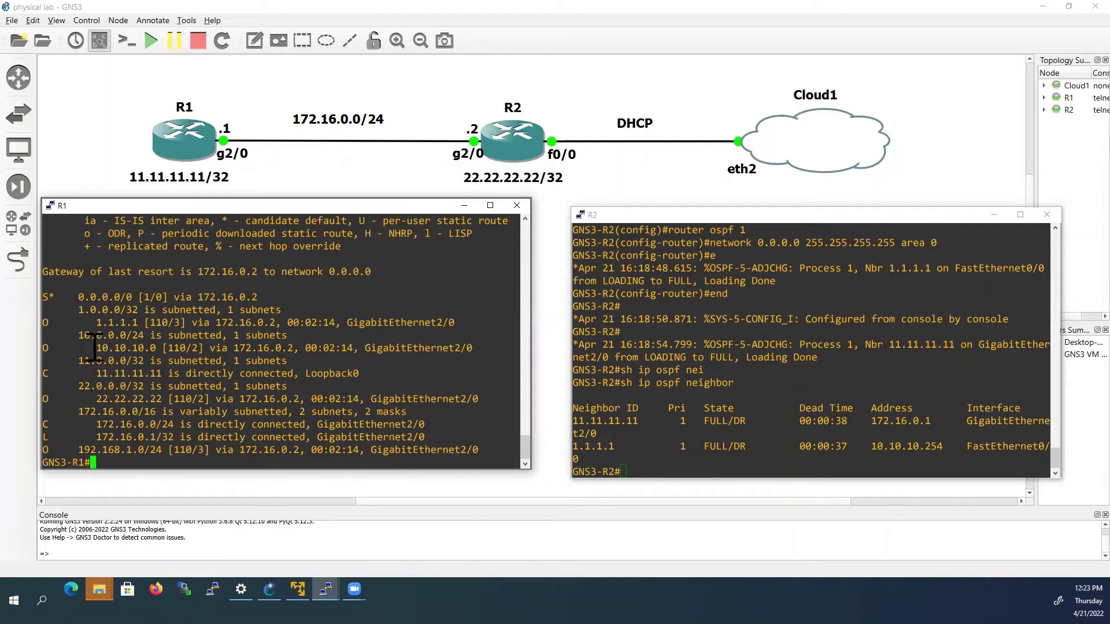
drag(95, 347, 166, 349)
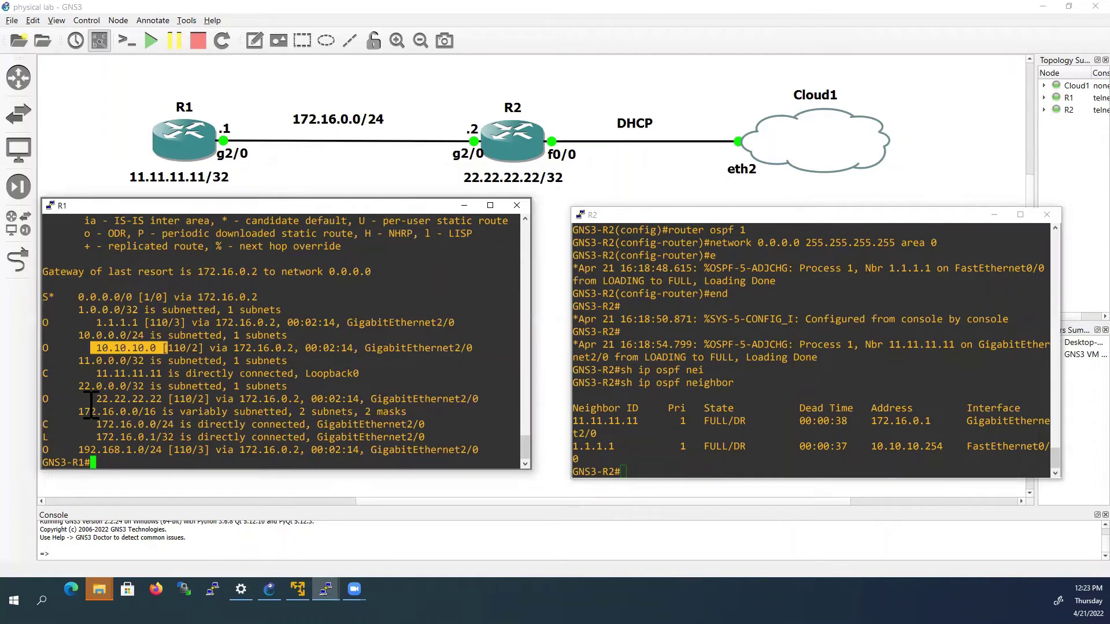
drag(93, 399, 121, 402)
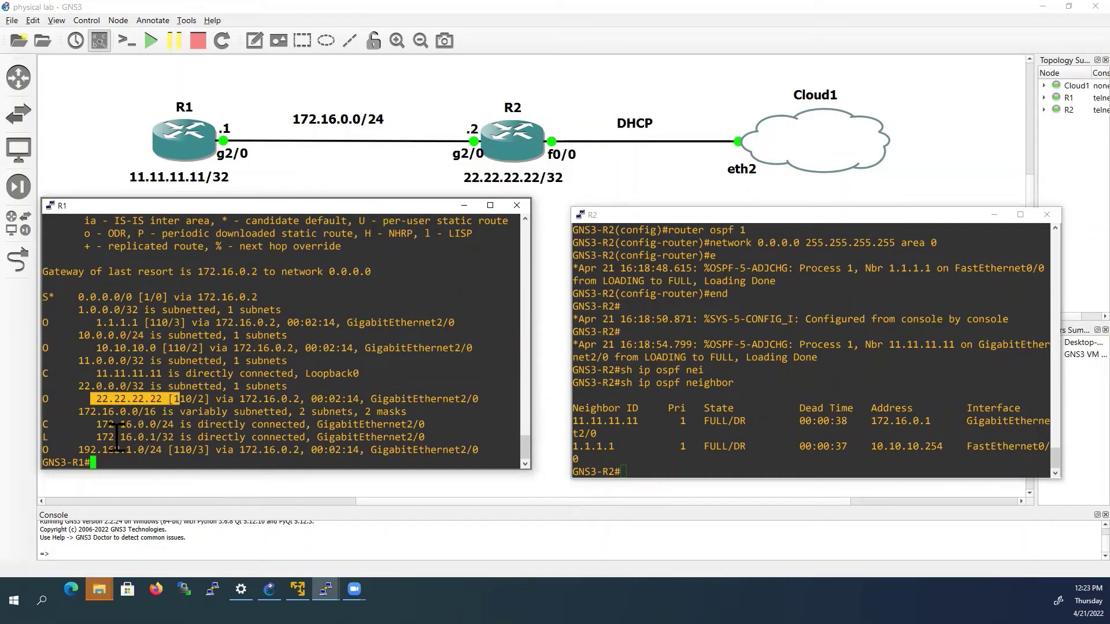
drag(80, 449, 157, 450)
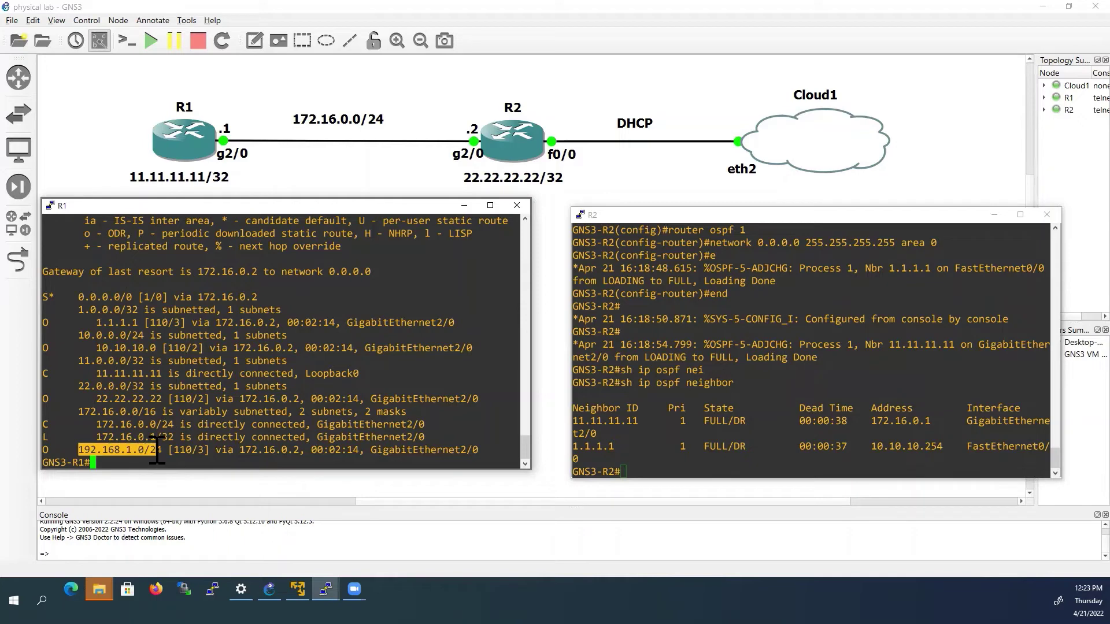
click(639, 473)
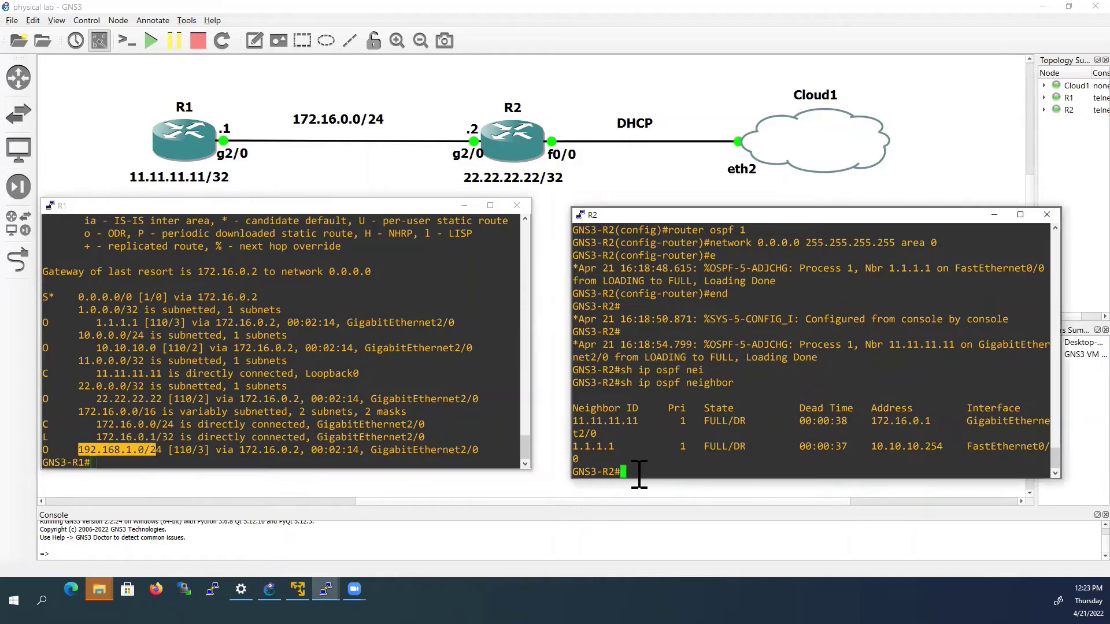
Show R2's routing table, marking the 10.0.0.0/8 and 172.16.0.0 entries.
text(sh ip route)
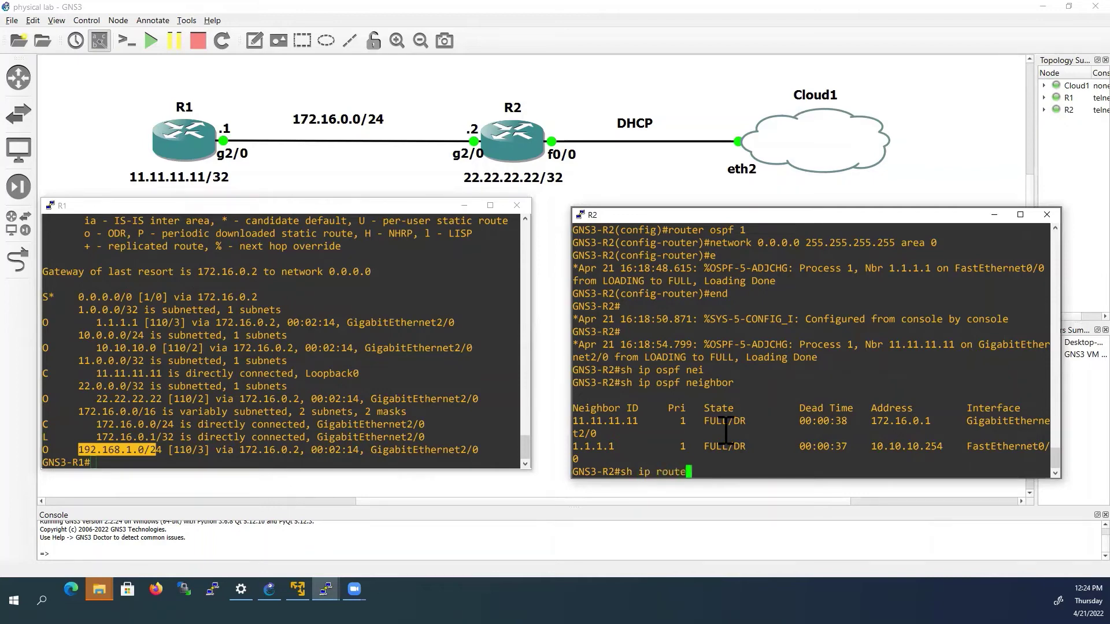
key(Return)
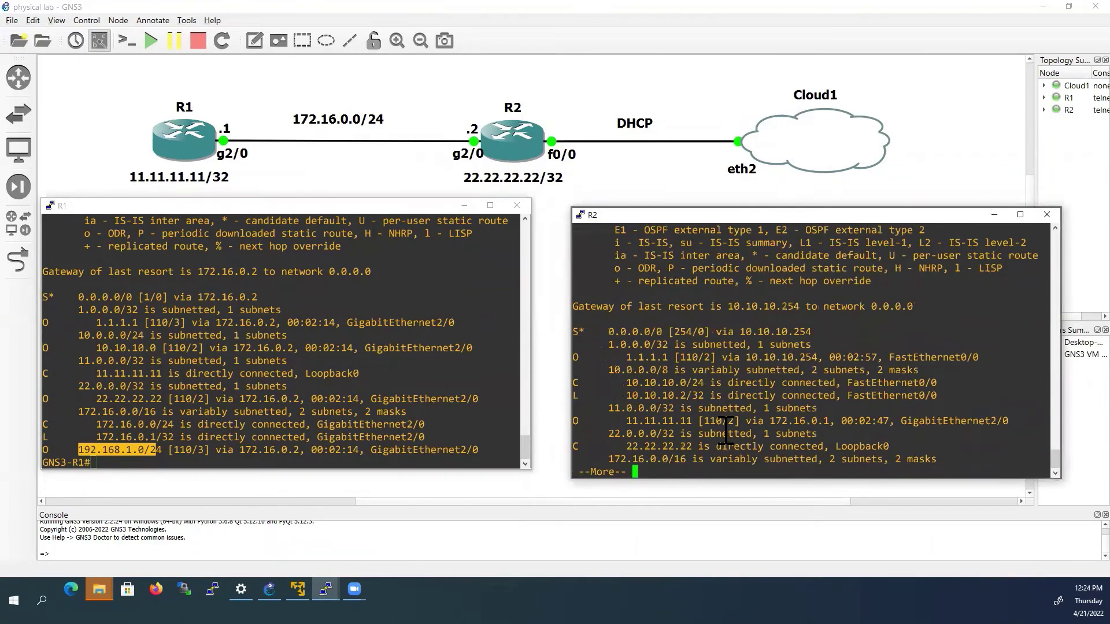
key(Return)
key(Return)
key(Return)
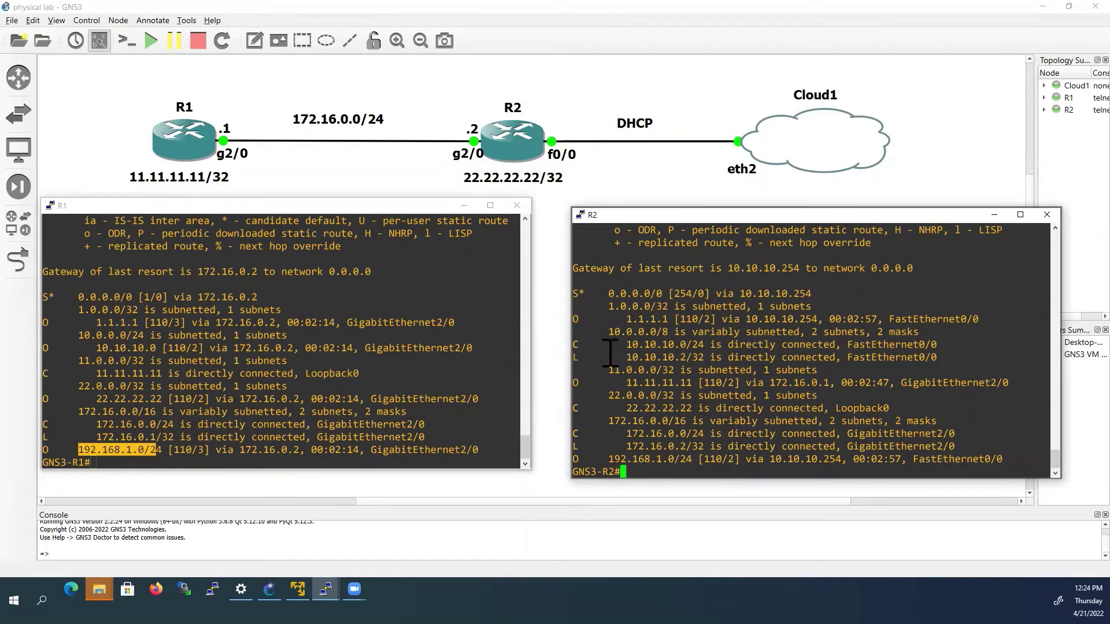
drag(604, 333, 680, 333)
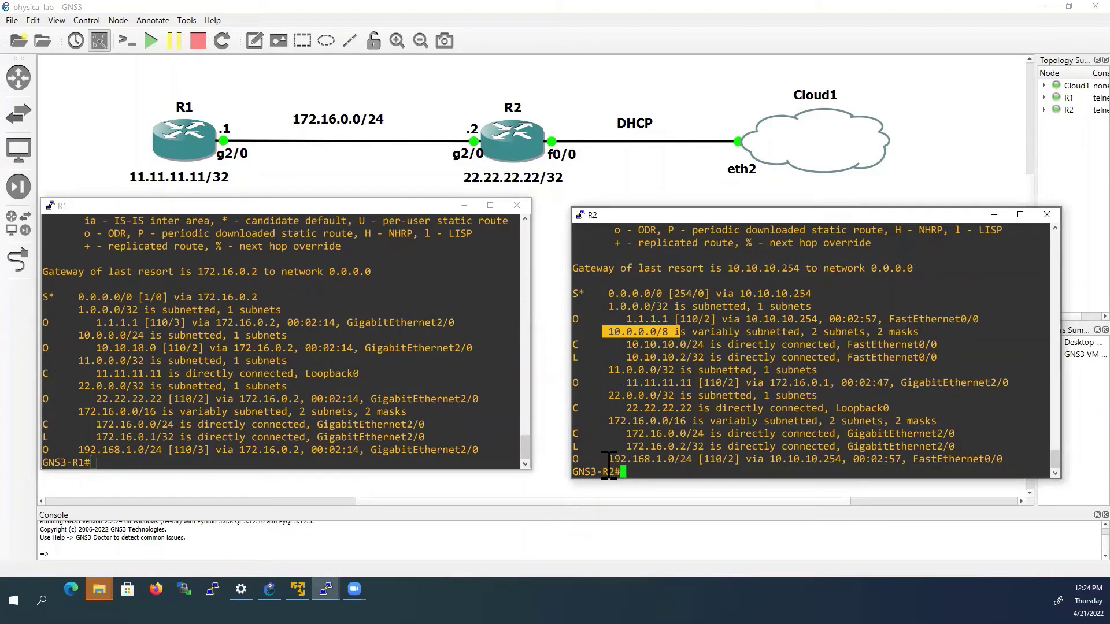
drag(608, 459, 609, 421)
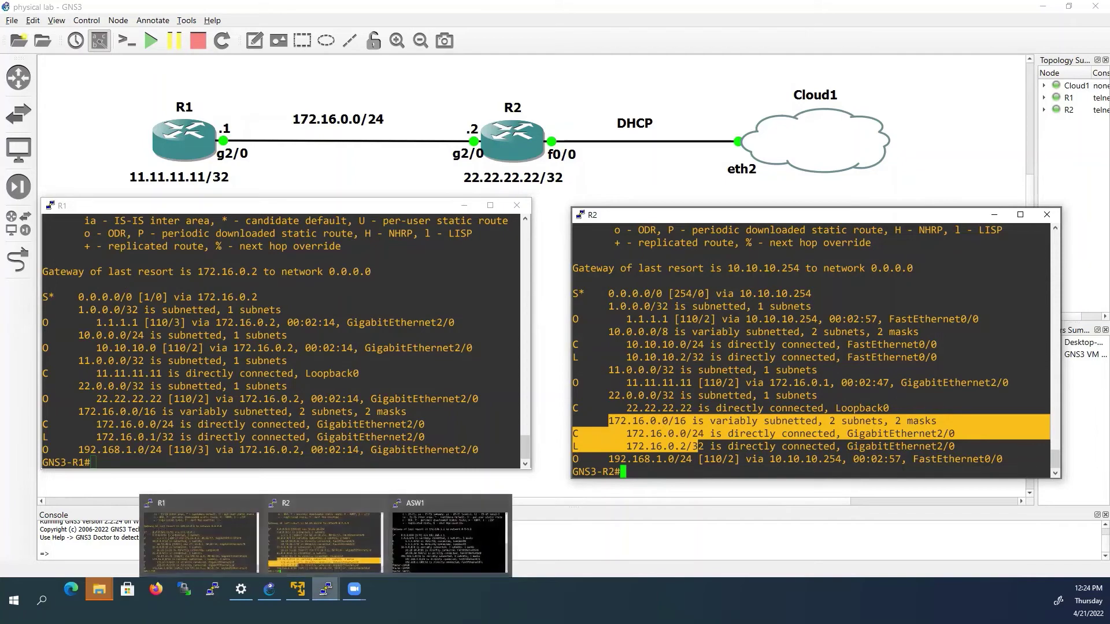
Show the 1841's routing table with OSPF routes to 11.11.11.11, 22.22.22.22 and 172.16.0.0/24.
click(440, 532)
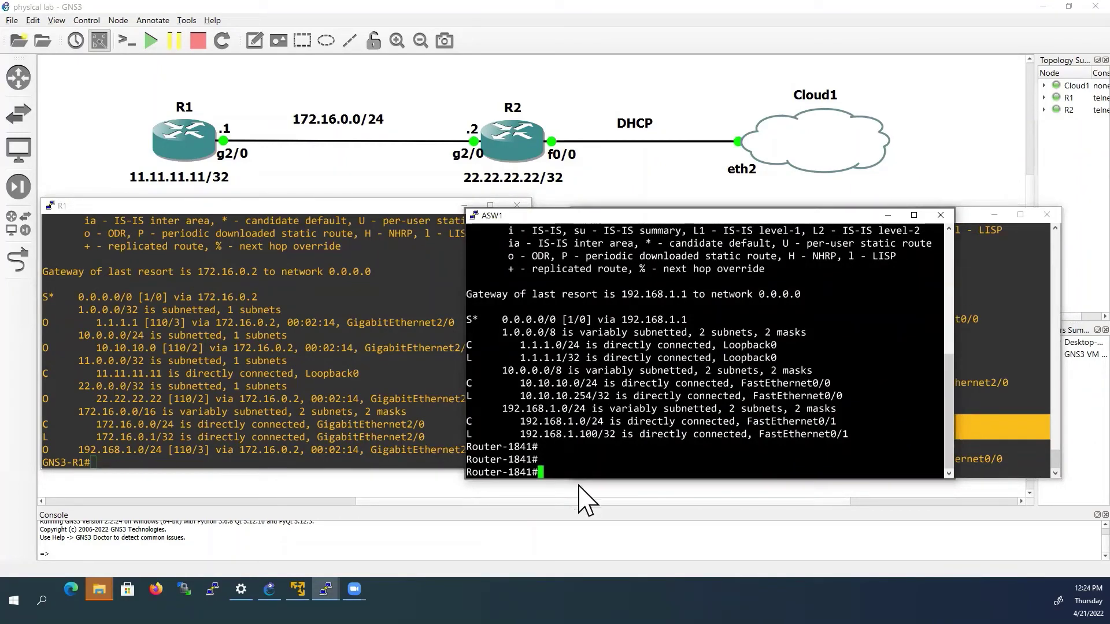
text(sh ip route)
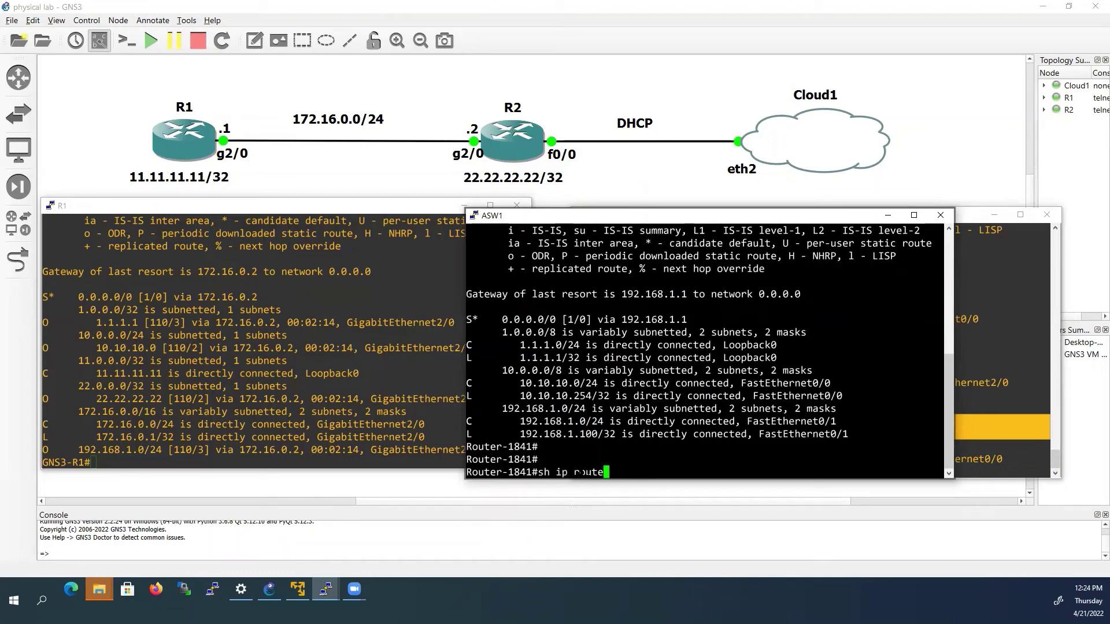
key(Return)
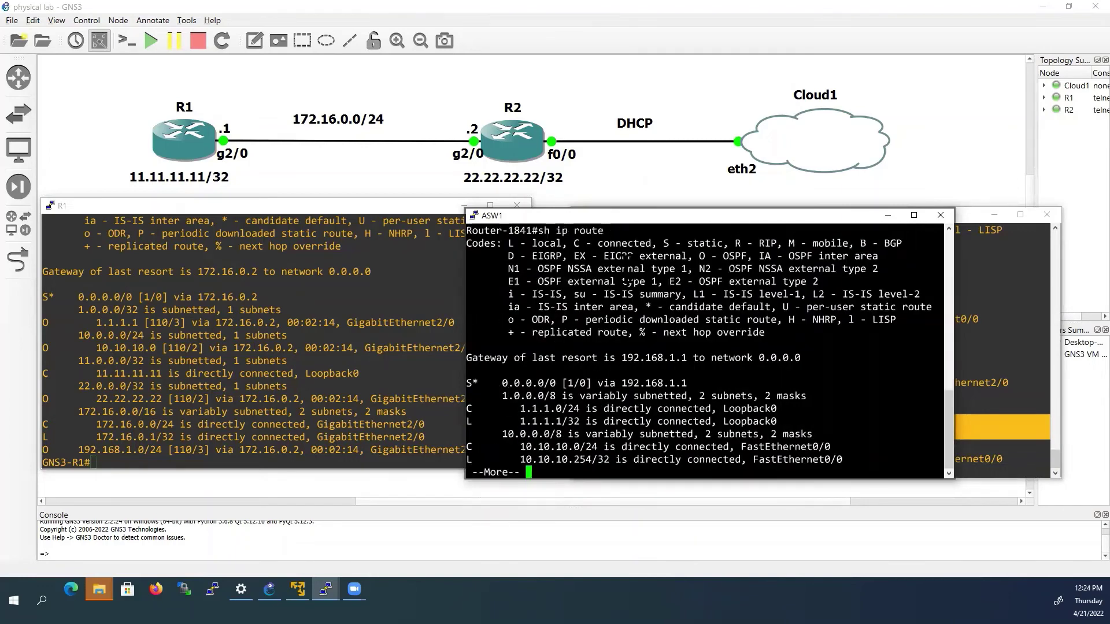
key(Return)
key(Return)
key(Return)
key(Return)
key(Return)
key(Return)
key(Return)
key(Return)
key(Return)
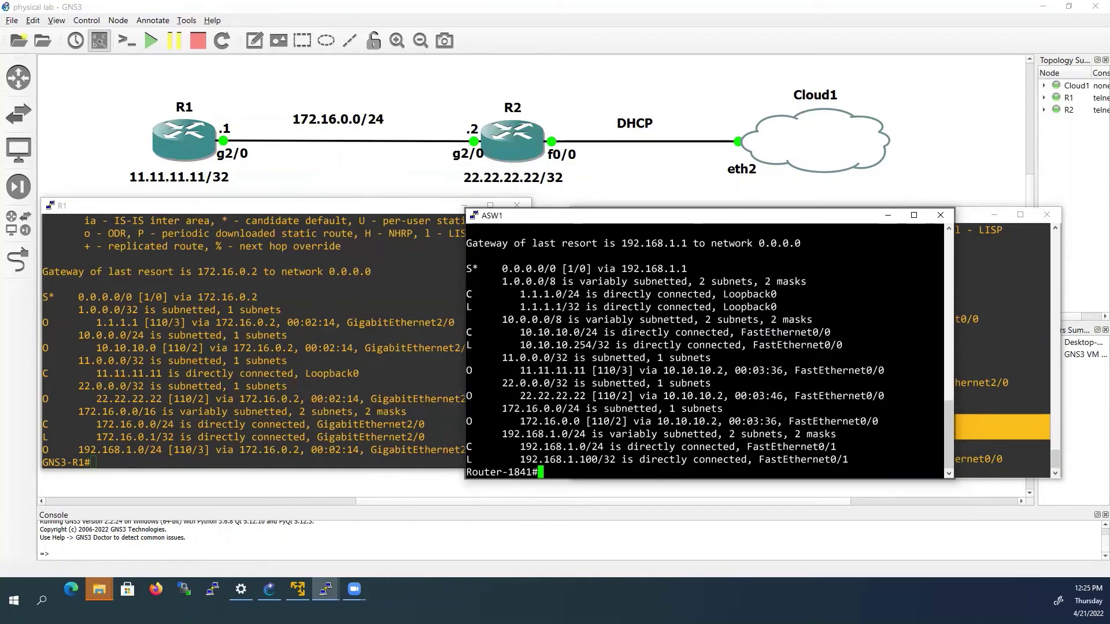
drag(502, 409, 594, 420)
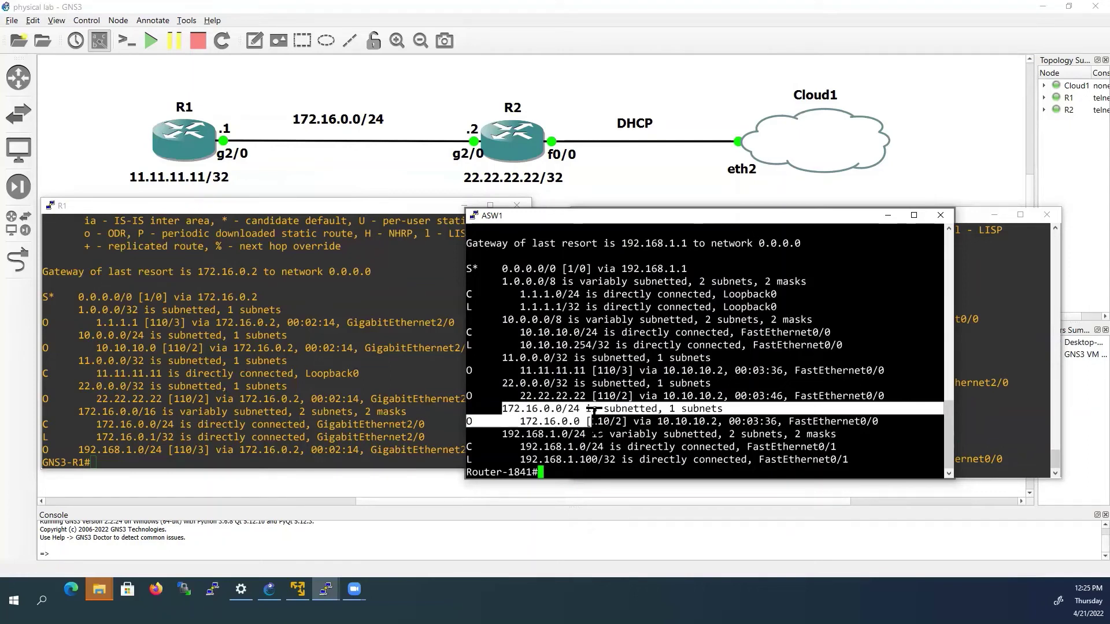
click(593, 420)
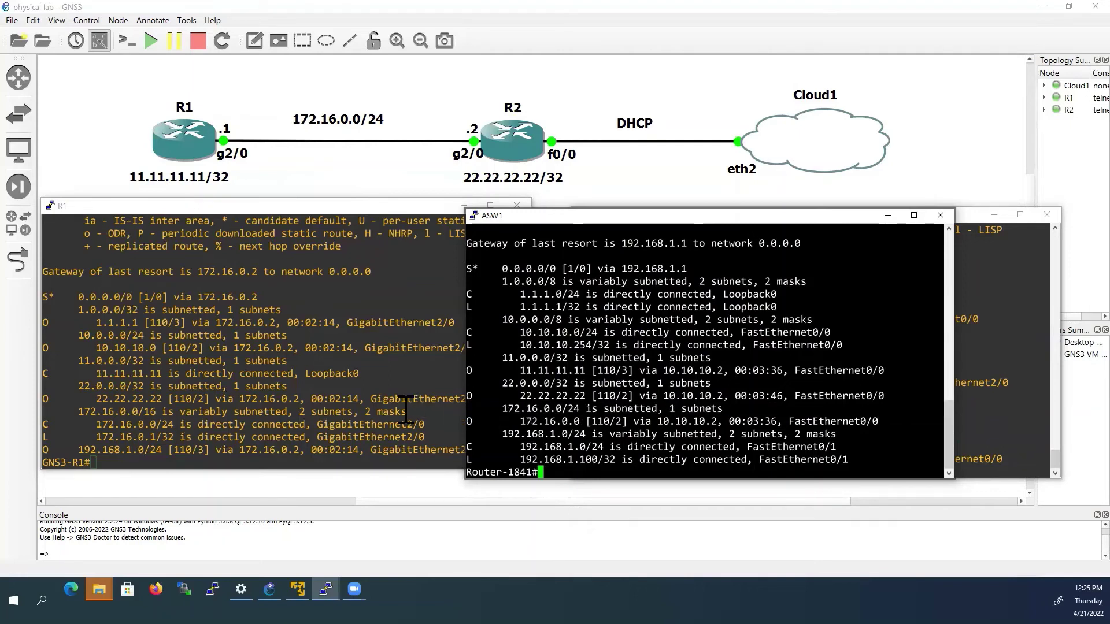
click(302, 429)
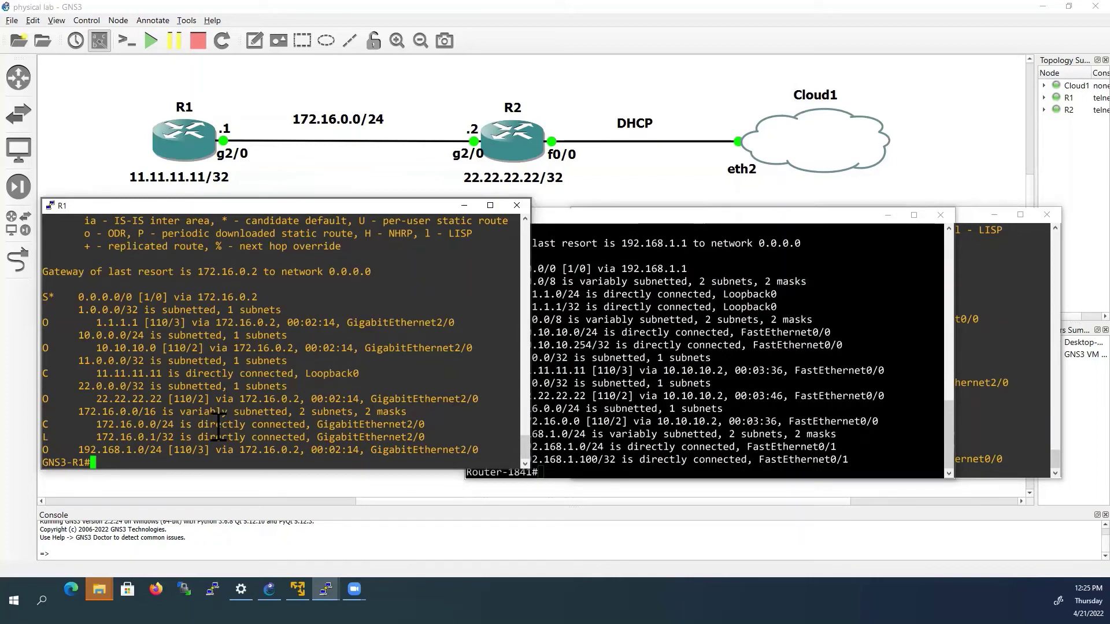
Ping 8.8.8.8 and google.com from R1 to test reachability and name resolution.
text(ping )
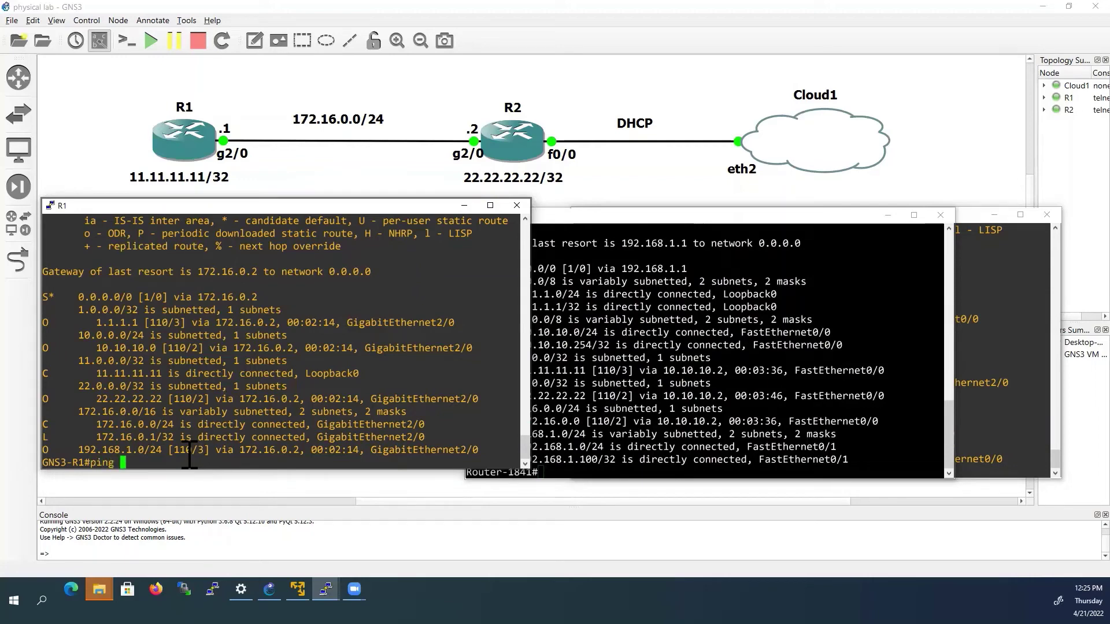
text(8.8.8.8)
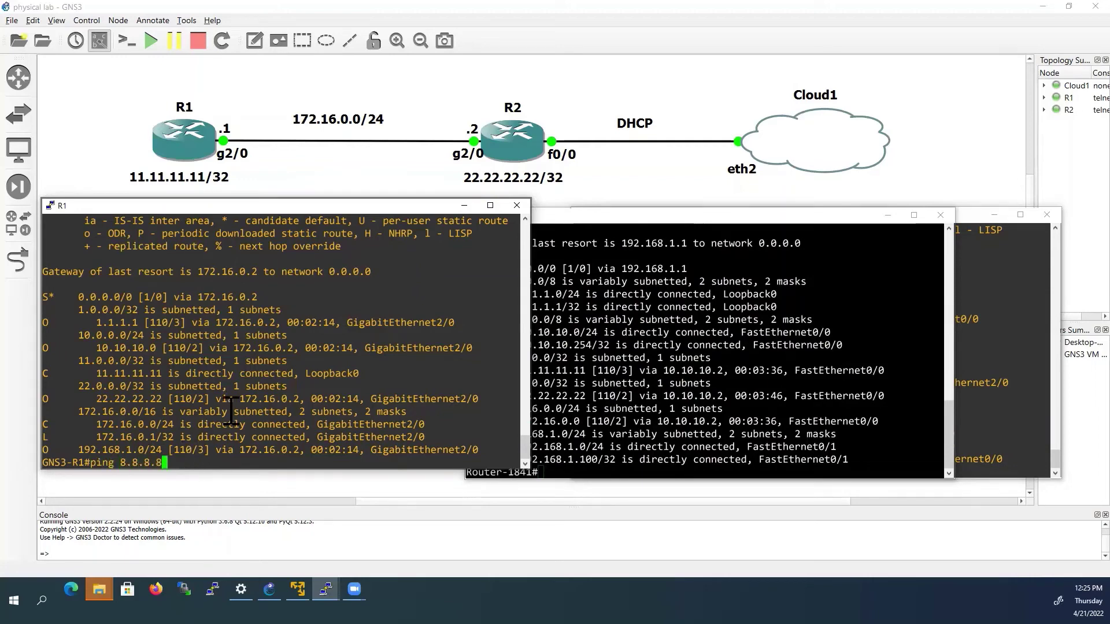
key(Return)
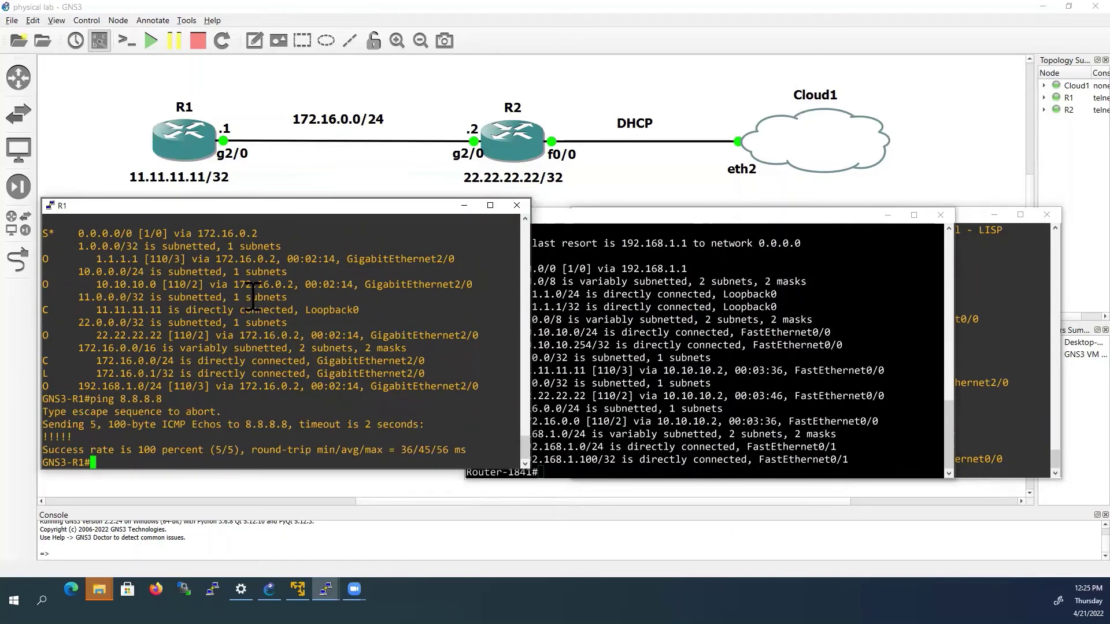
text(ping google.com)
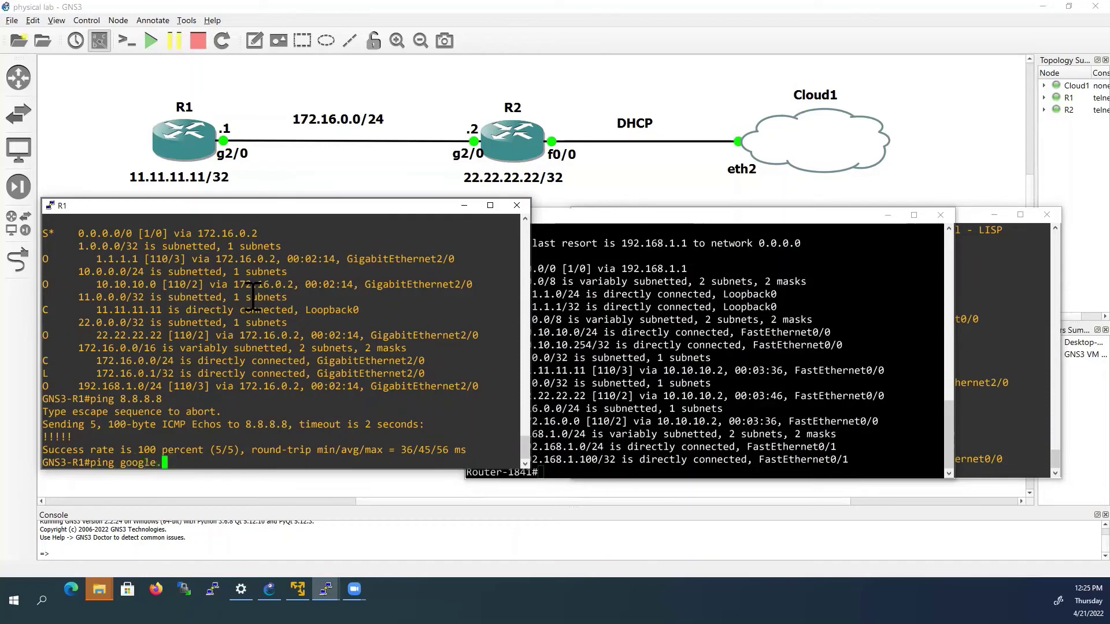
key(Return)
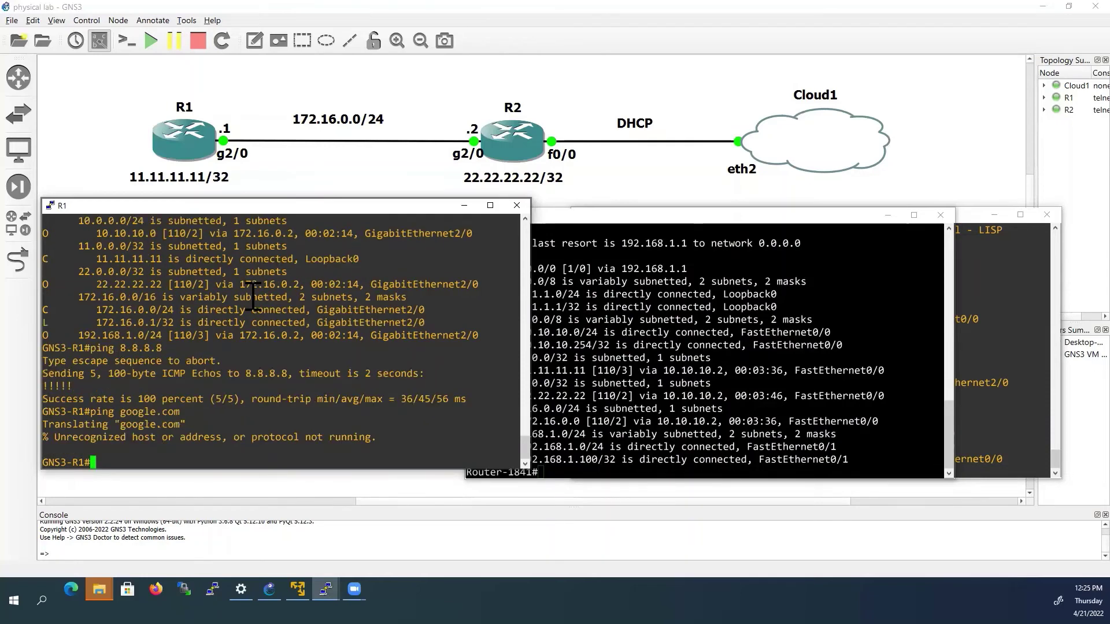
Set 8.8.8.8 as R1's DNS name server.
text(co)
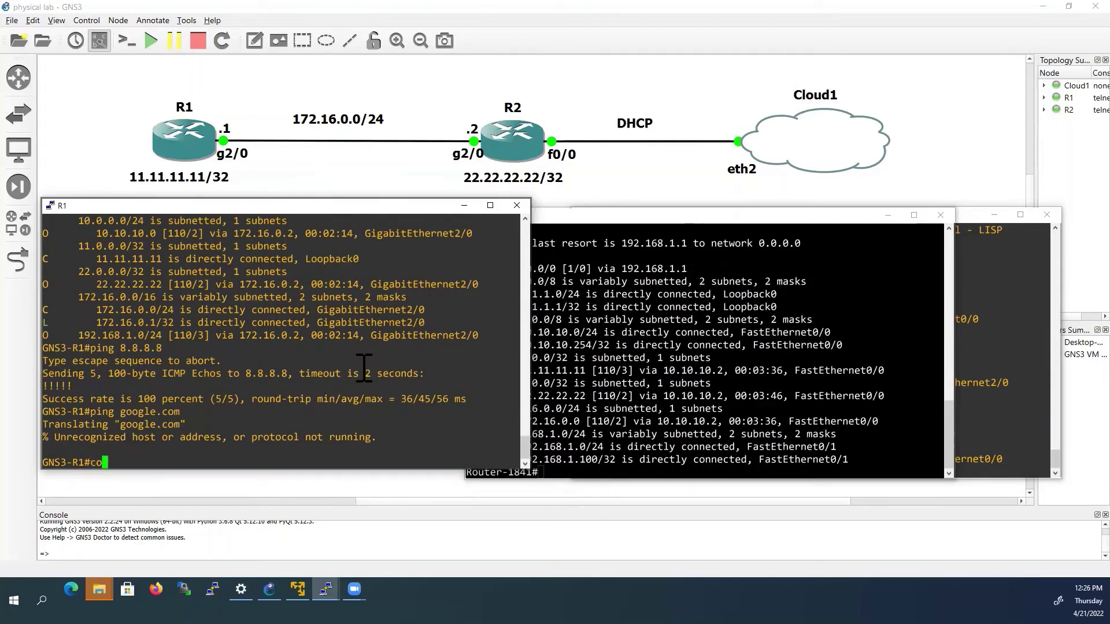
text(nf t)
key(Return)
text(ip name)
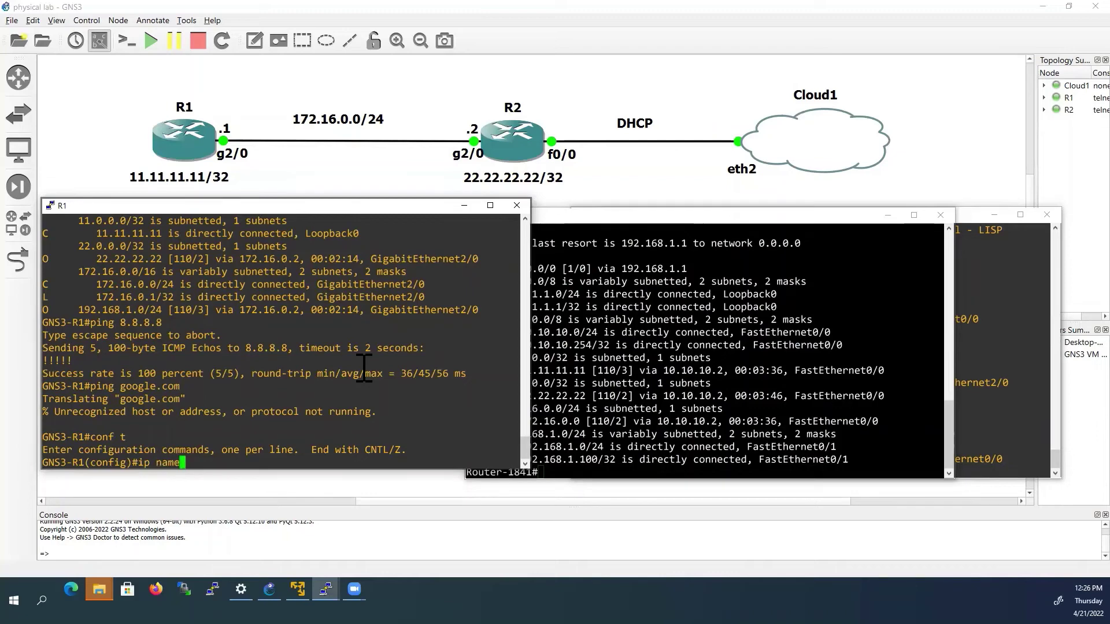
text(-)
key(Tab)
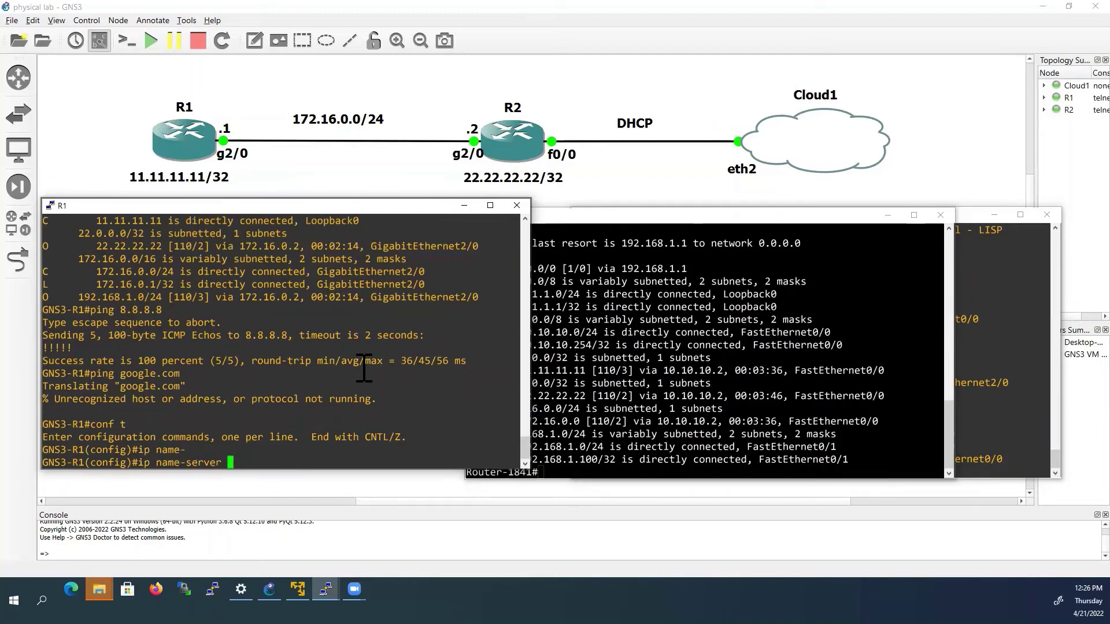
text(8.8.8.8)
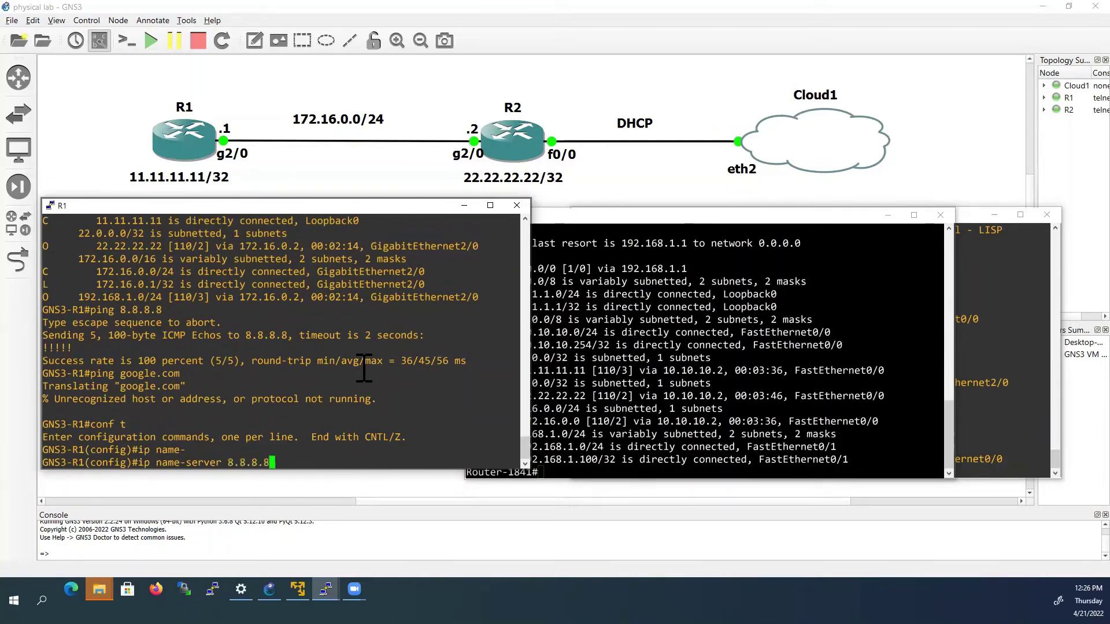
key(Return)
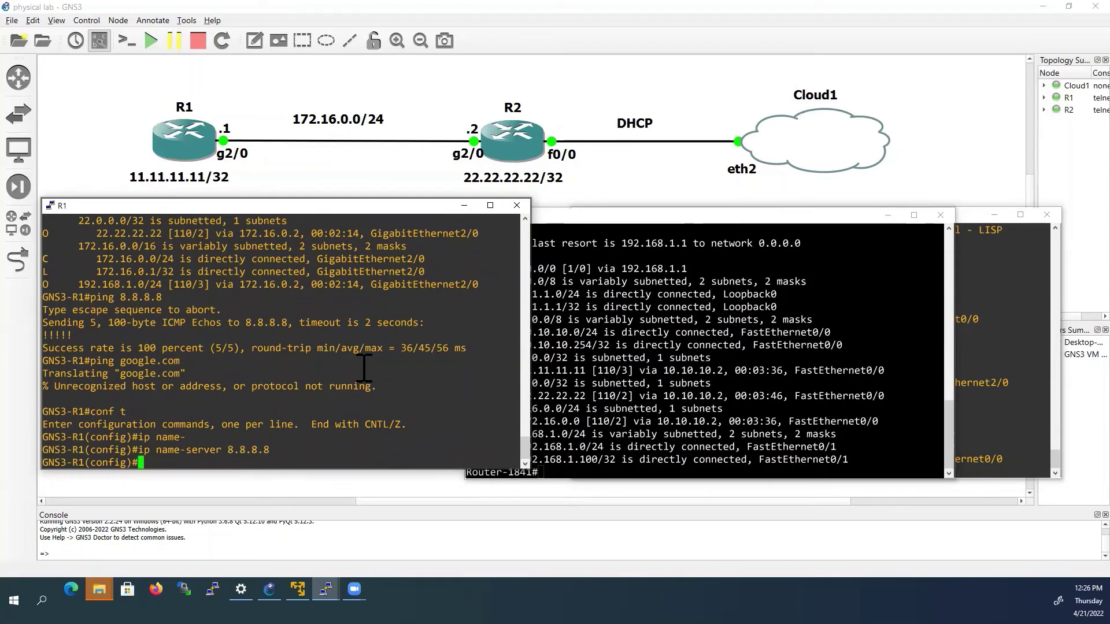
Enable ip domain-lookup on R1 and re-ping google.com, now resolving to 64.233.185.138.
text(ip domai)
key(Tab)
text(n-loo)
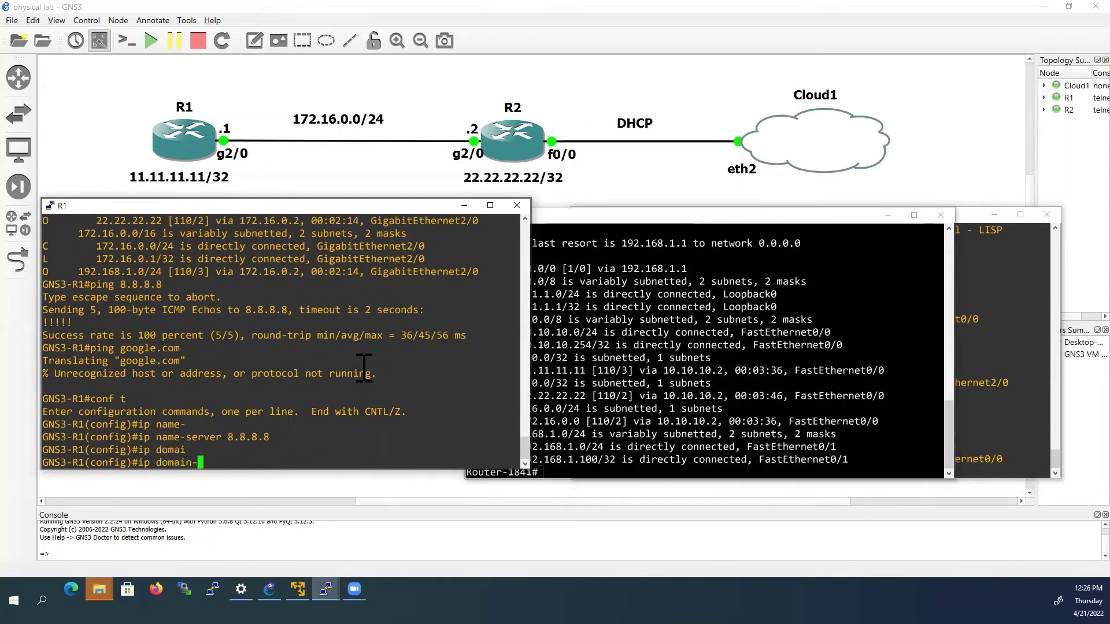
key(Tab)
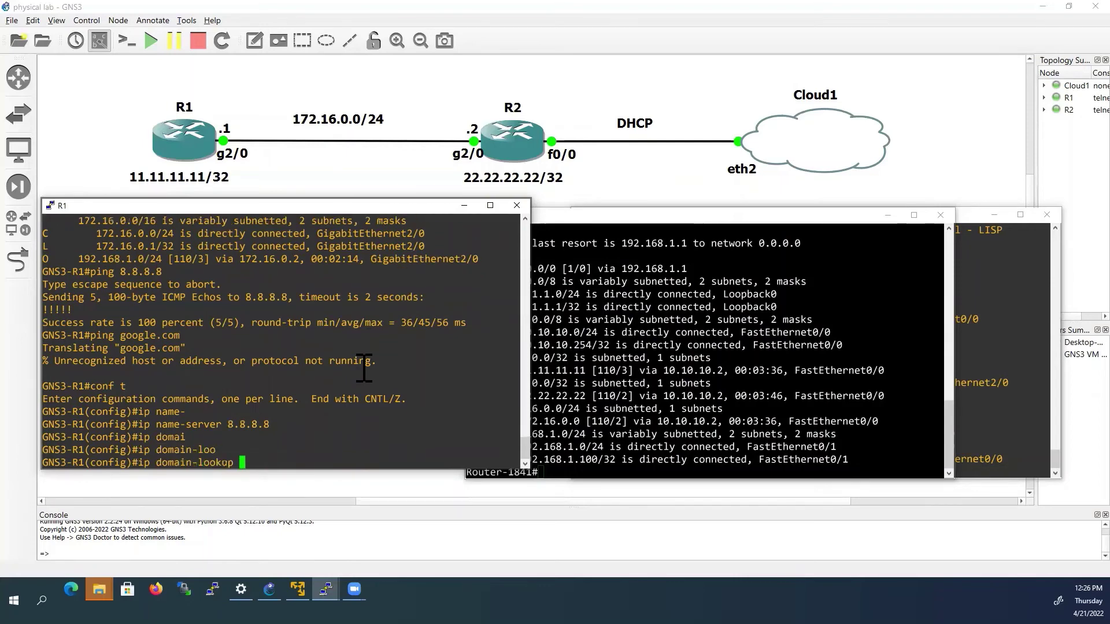
key(Return)
text(end)
key(Return)
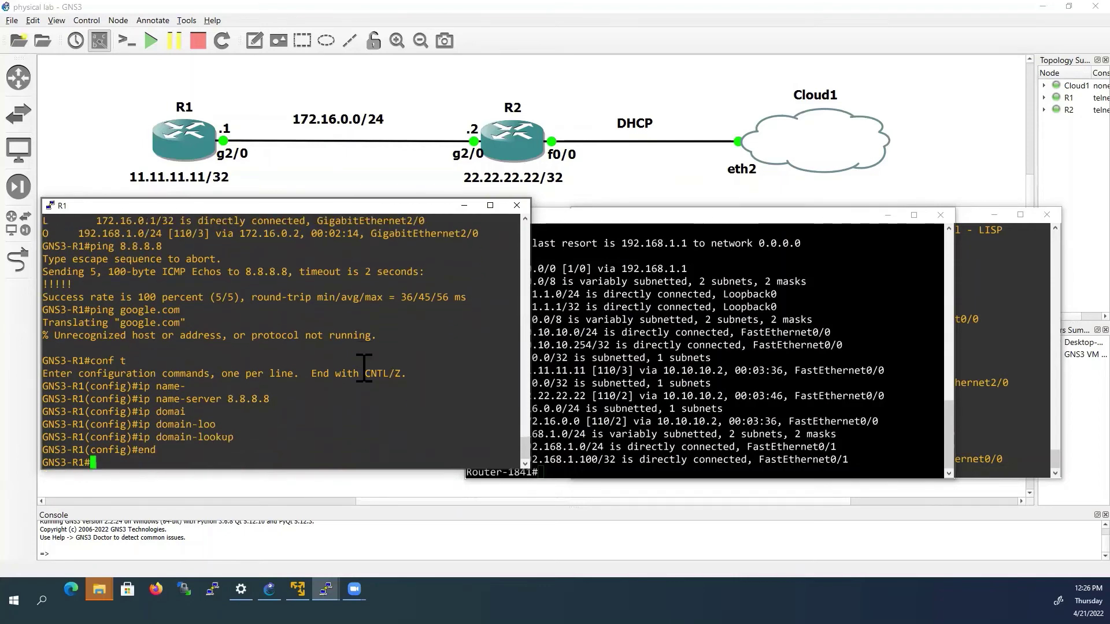
key(Up)
key(Up)
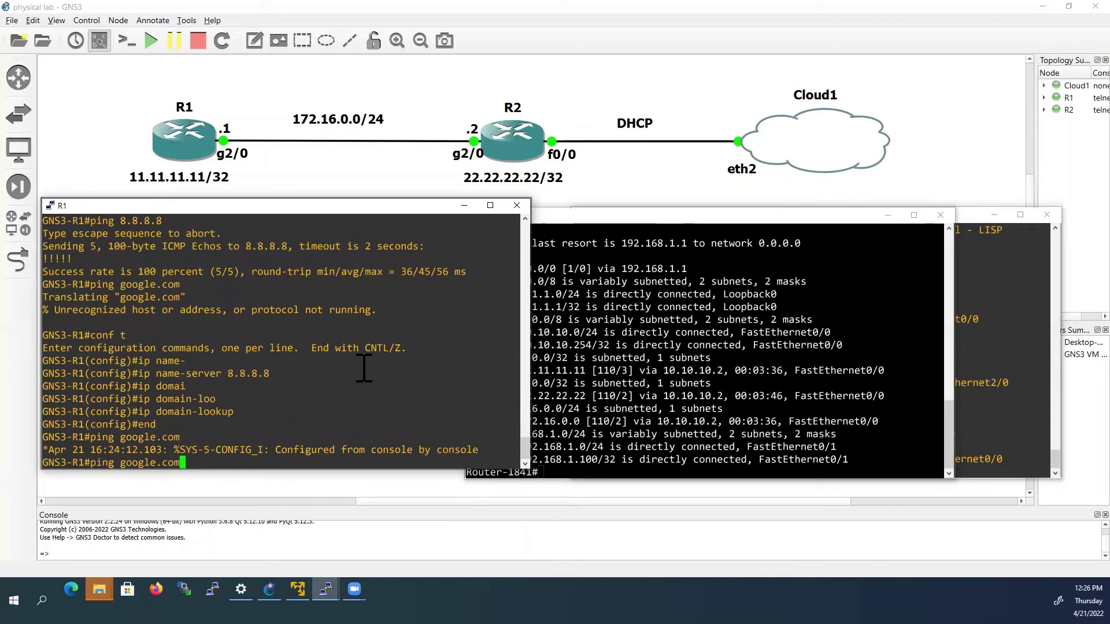
key(Return)
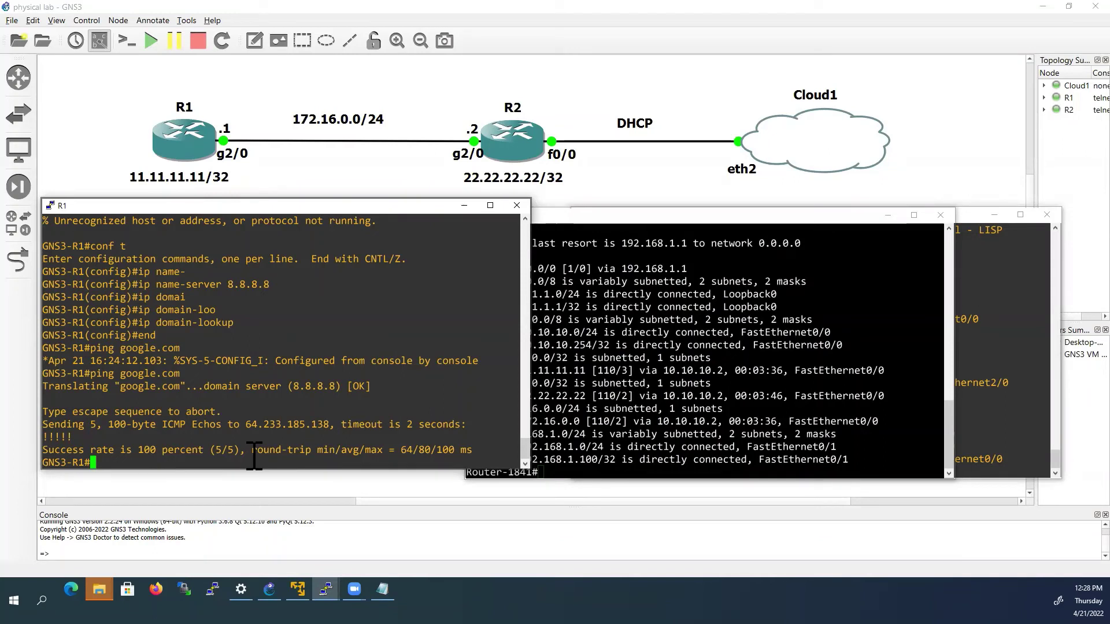
Set a login password on R1's vty lines 0 4 and save its configuration.
text(CONF T)
key(Return)
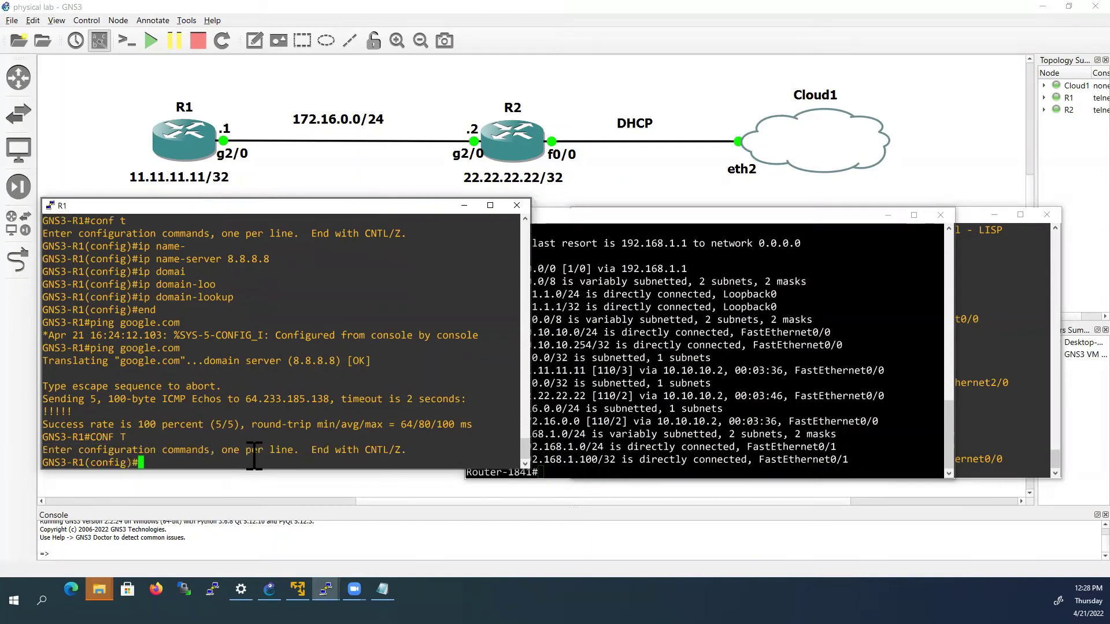
text(LINE V)
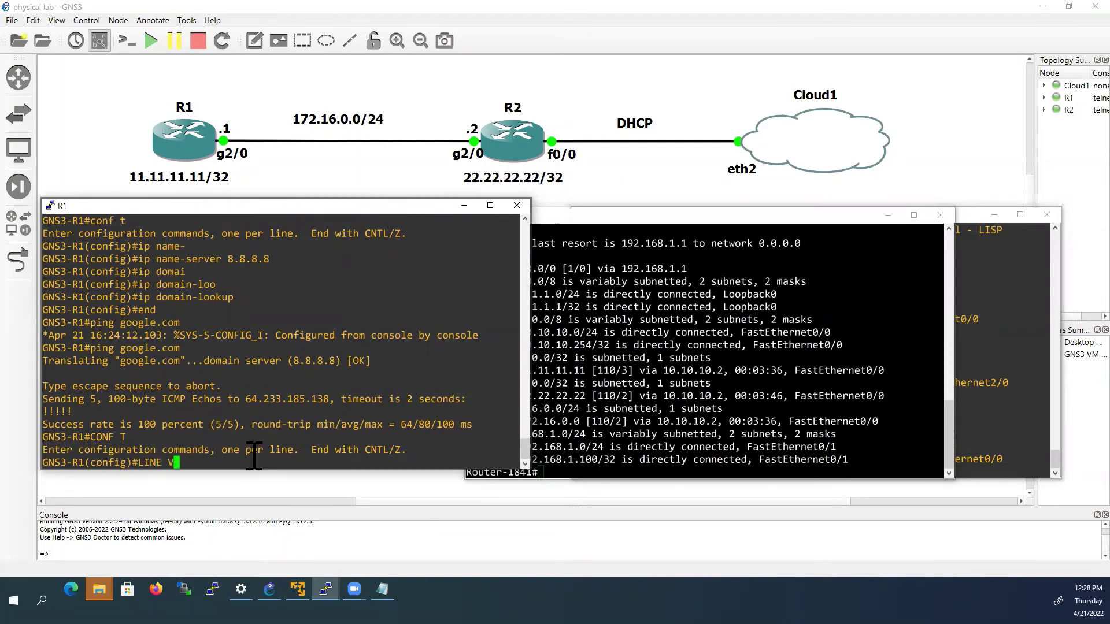
key(BackSpace)
key(BackSpace)
key(BackSpace)
key(BackSpace)
key(BackSpace)
key(BackSpace)
text(line vty 0 4)
key(Return)
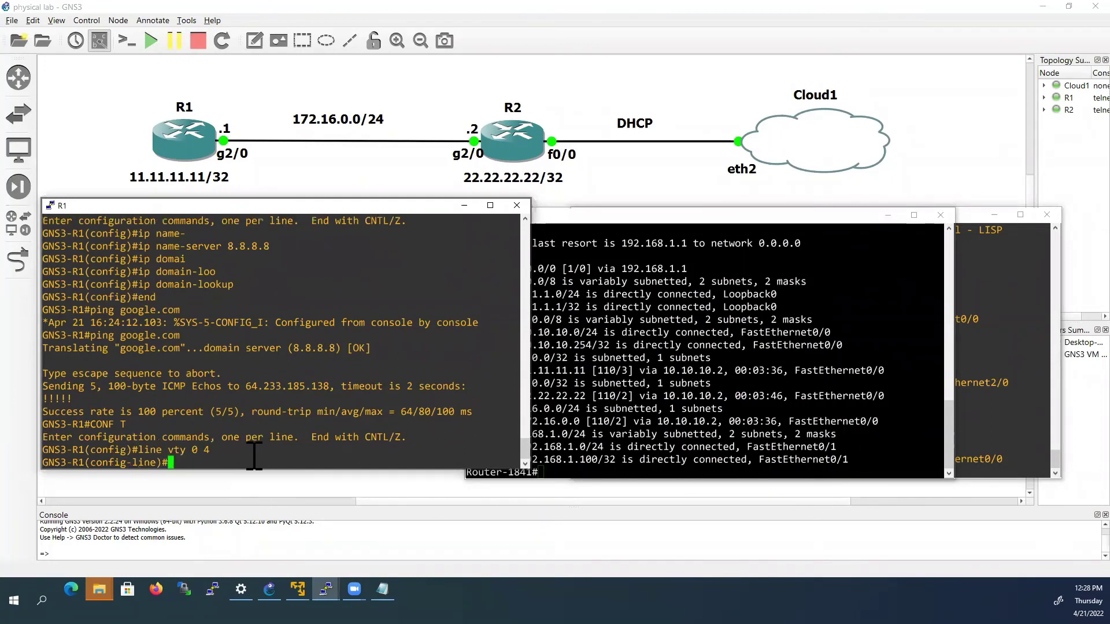
text(passw)
key(Tab)
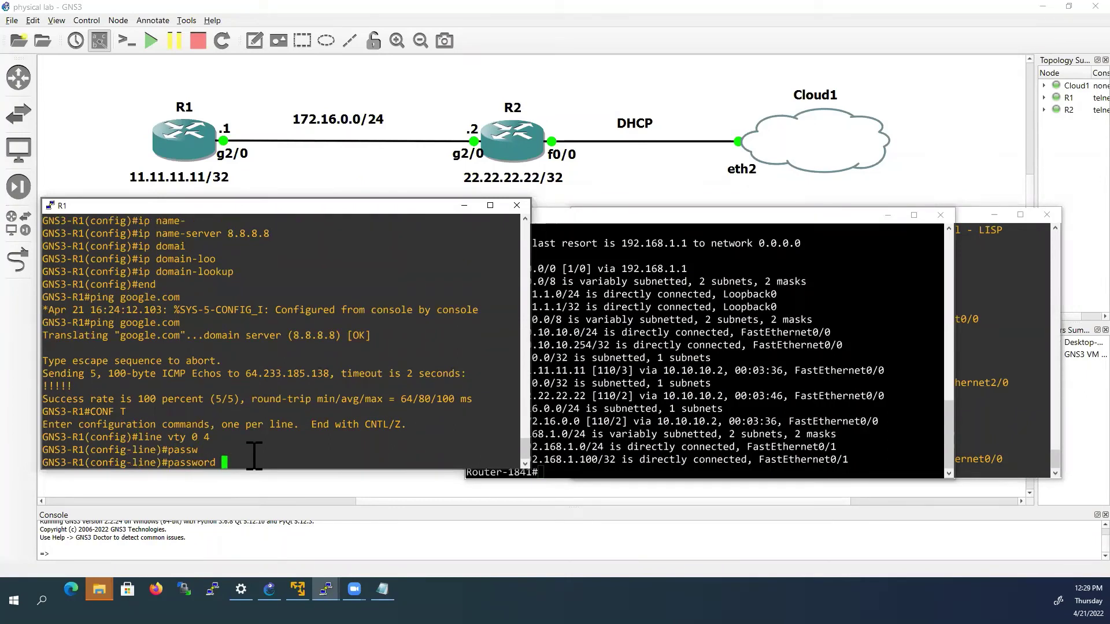
text(cisco)
key(Return)
text(end)
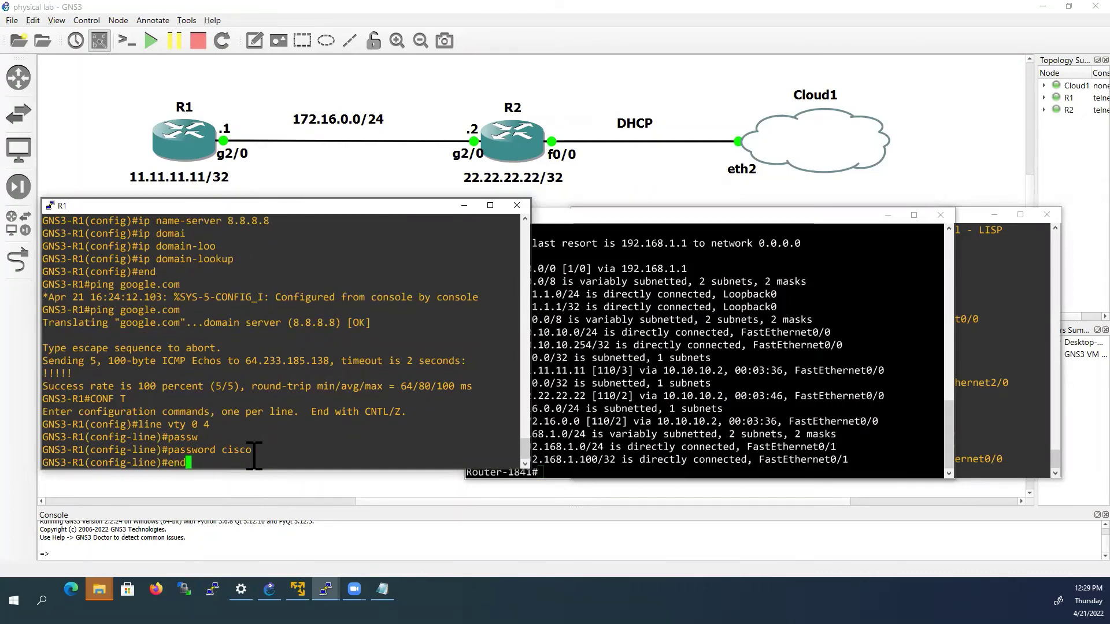
key(Return)
text(wr)
key(Return)
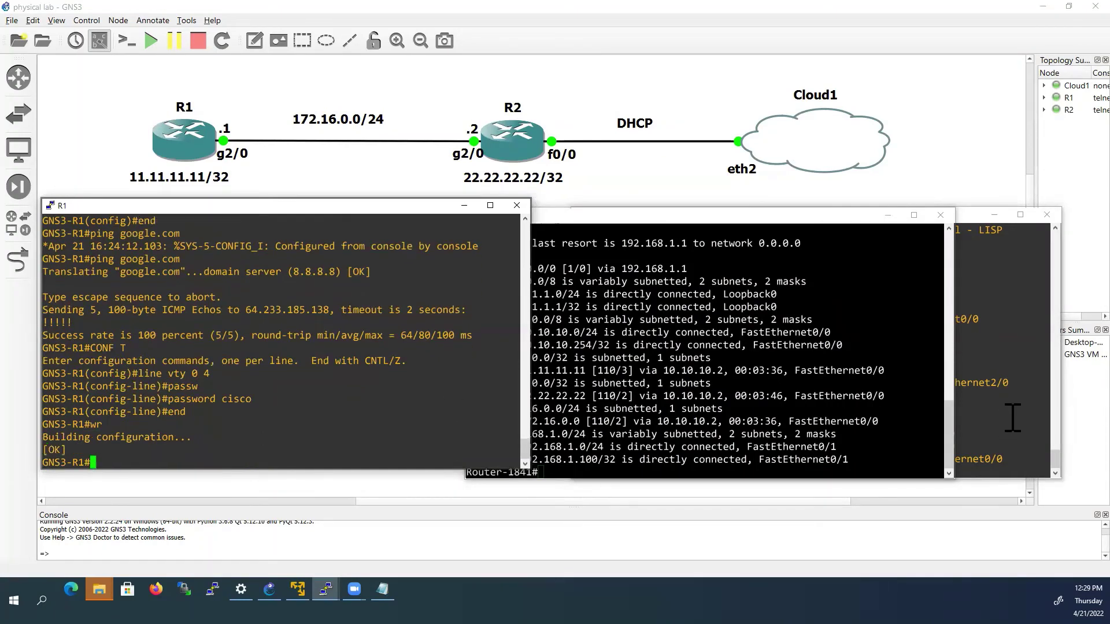
Set the same password on R2's vty lines 0 4 and begin saving its configuration.
click(1013, 417)
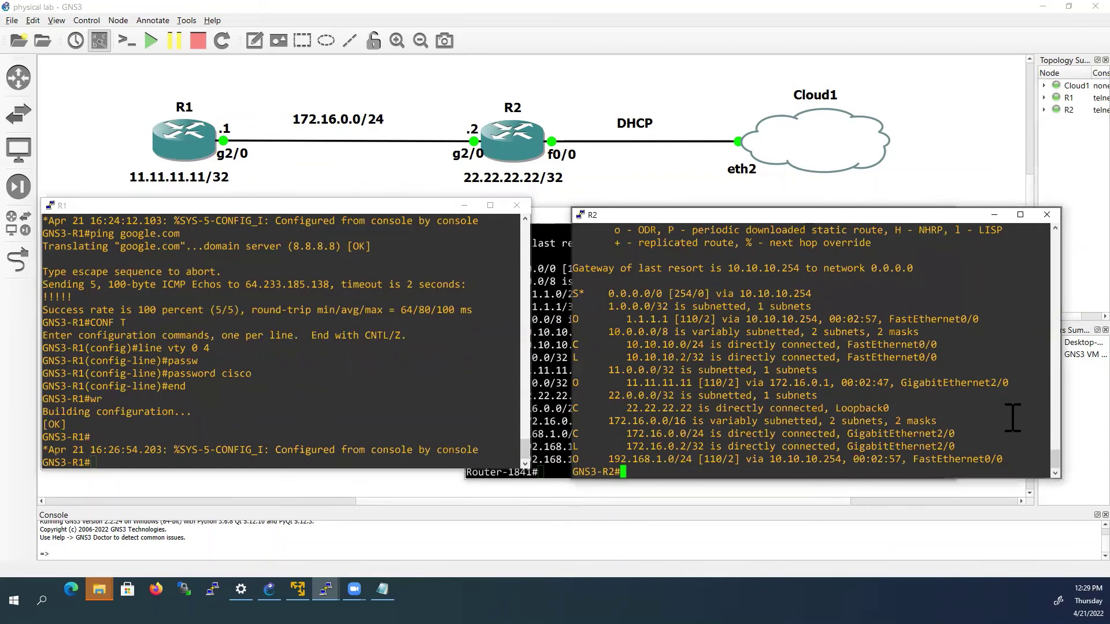
text(conf t)
key(Return)
text(line )
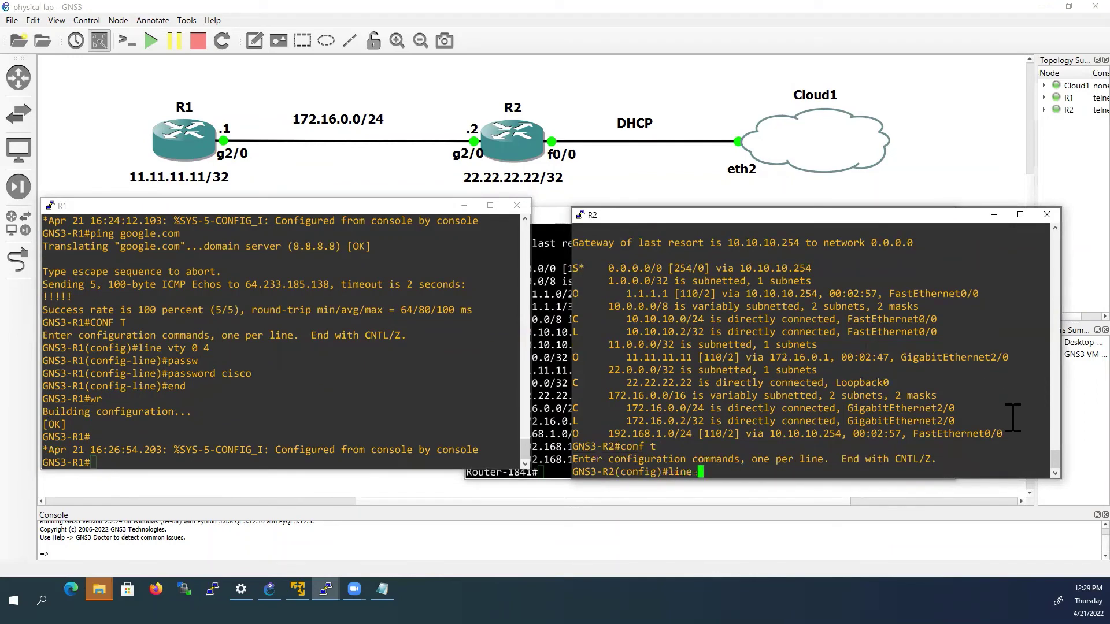
text(vty 0 4)
key(Return)
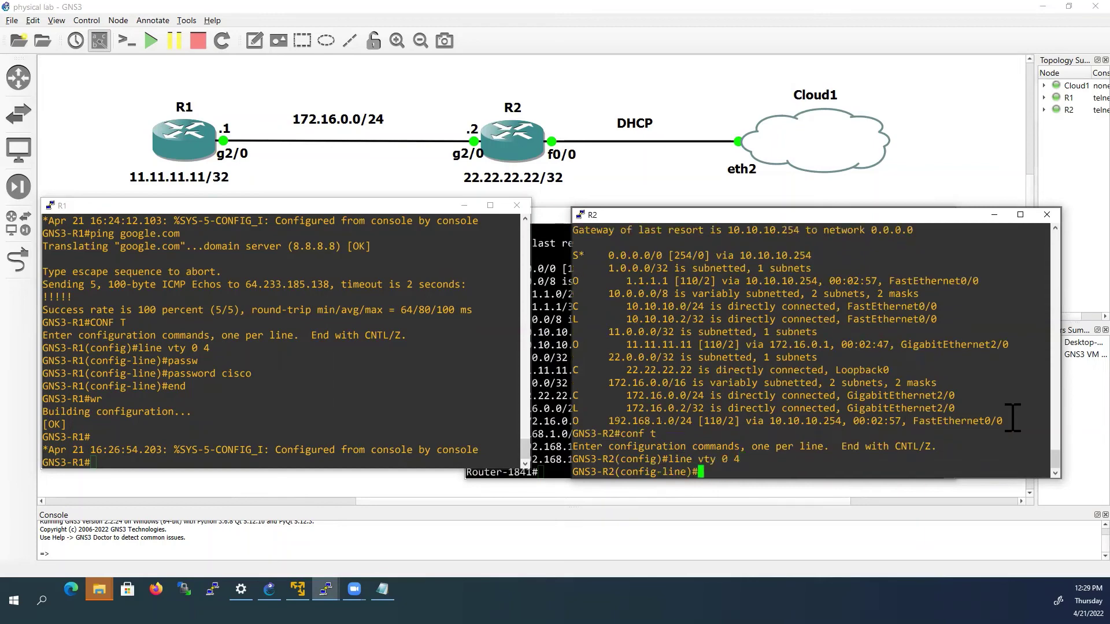
text(passw)
key(Tab)
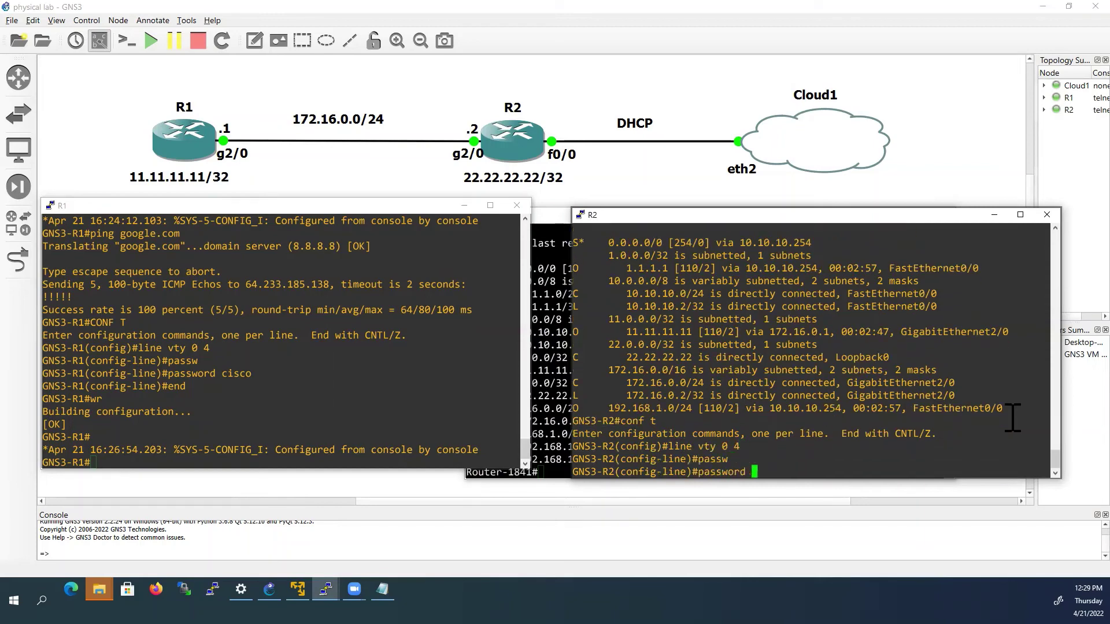
text(cisco)
key(Return)
text(end)
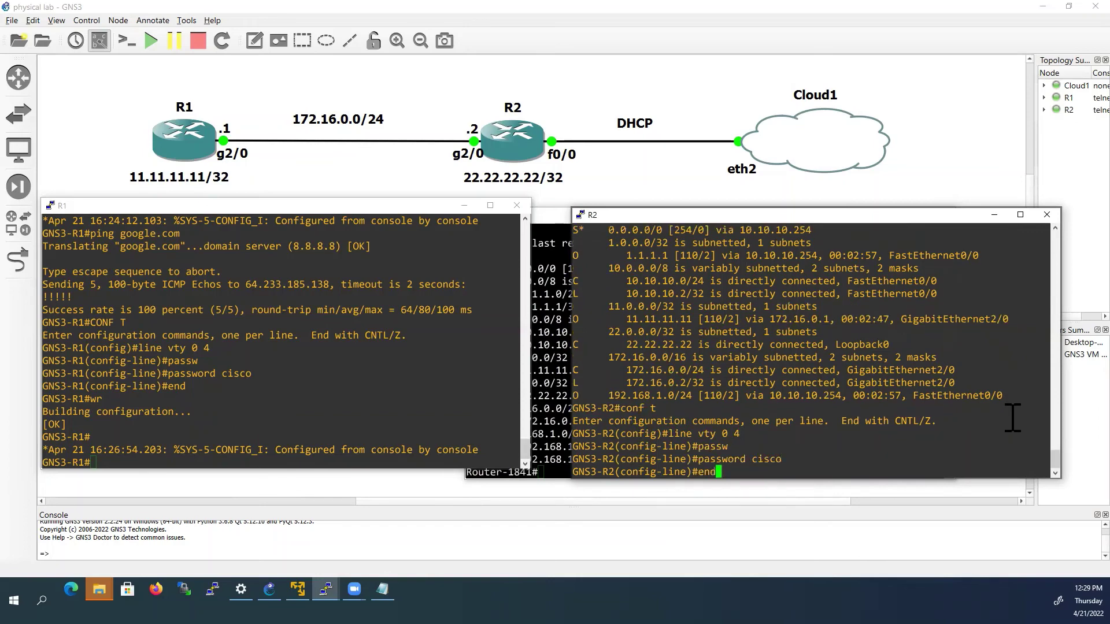
key(Return)
text(wr)
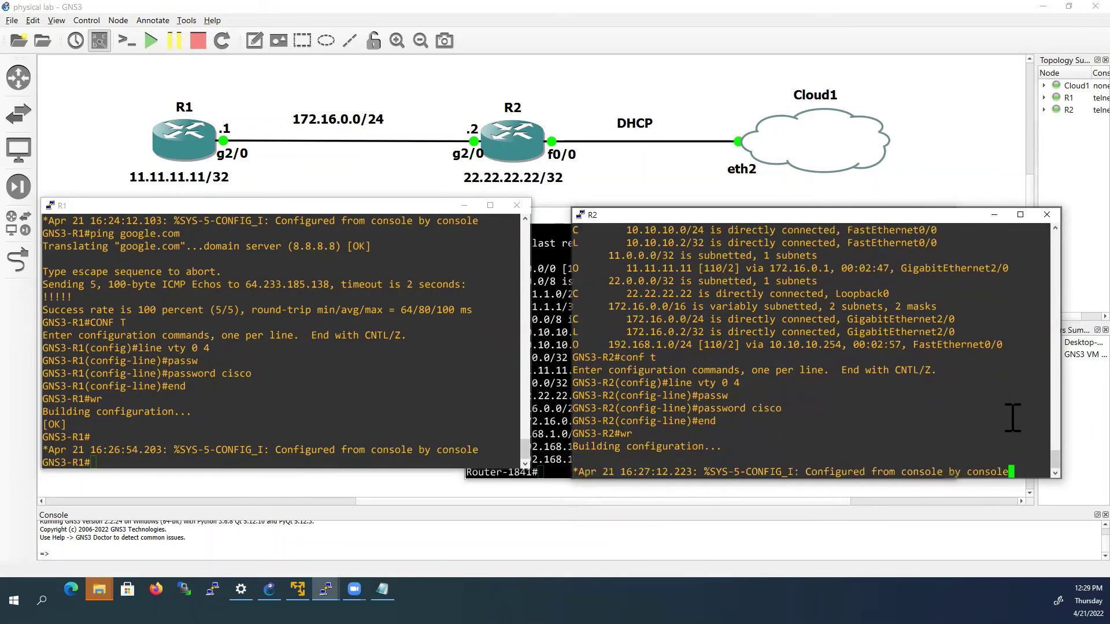
Start a new PuTTY Telnet session to 172.16.0.1 on port 23 and log in with the vty password.
right_click(791, 215)
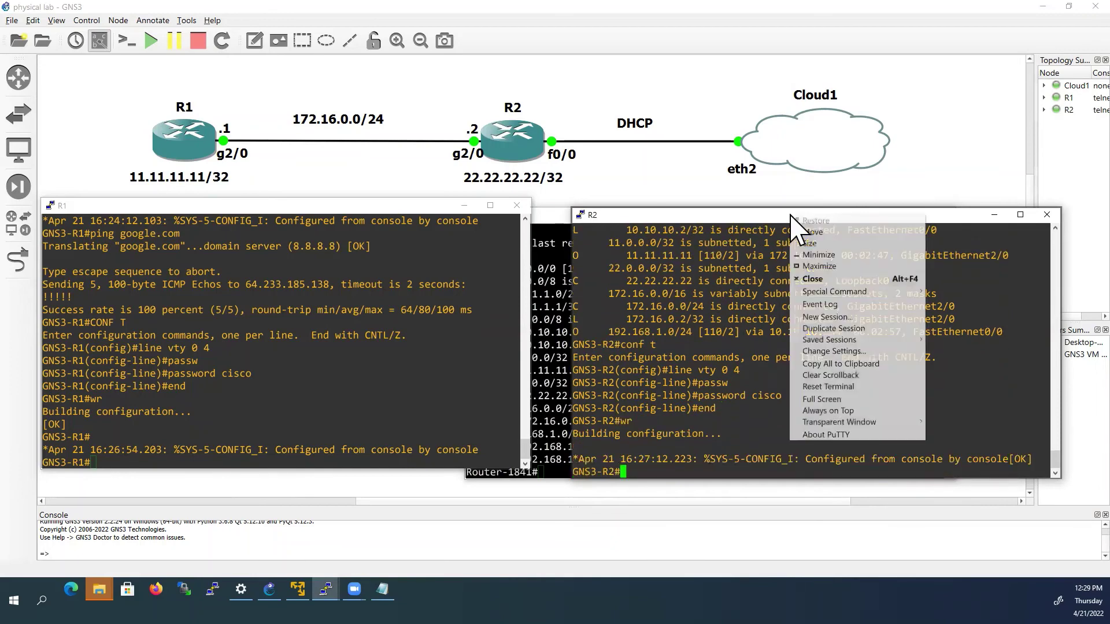
click(826, 317)
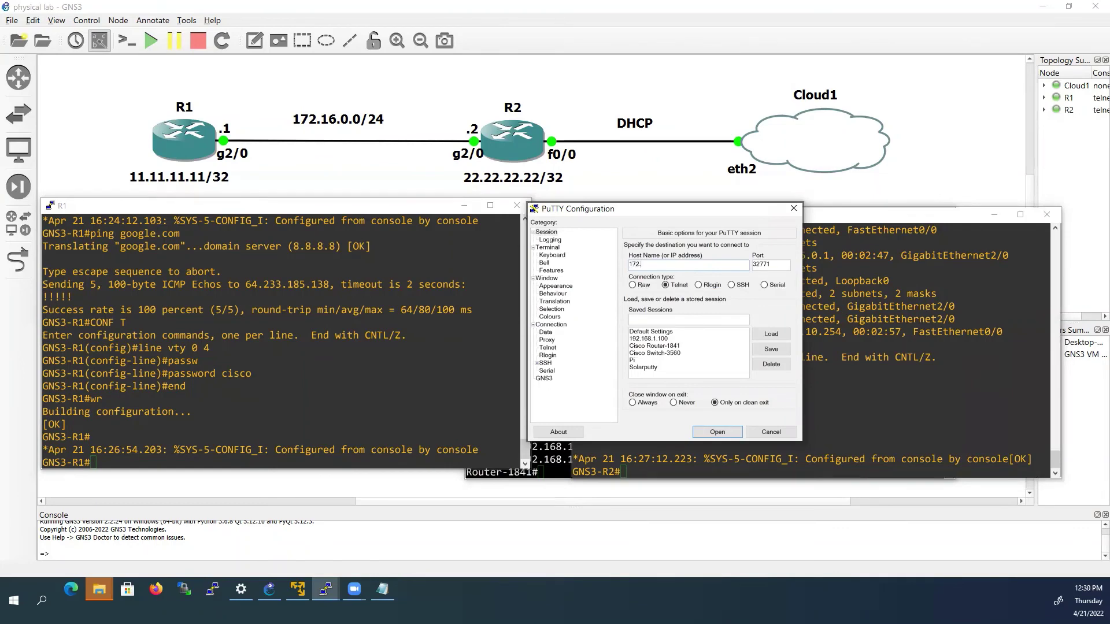
text(172.16.0.1)
double_click(775, 264)
text(23)
click(718, 432)
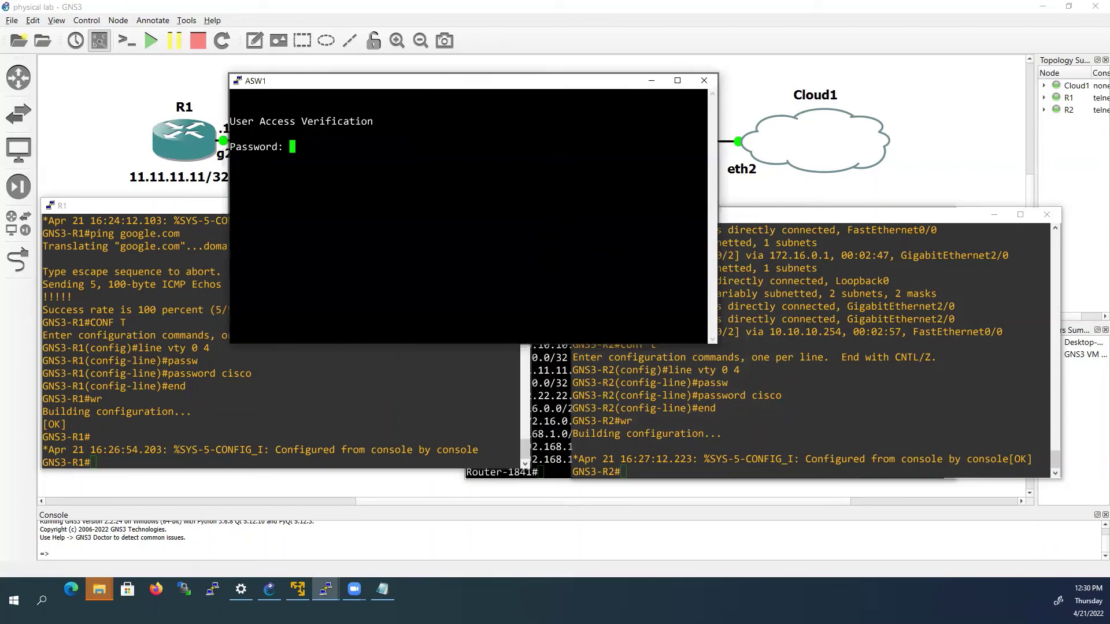
key(Return)
Duplicate the PuTTY session for a Telnet connection to 172.16.0.2 port 23, entering the vty password.
right_click(785, 218)
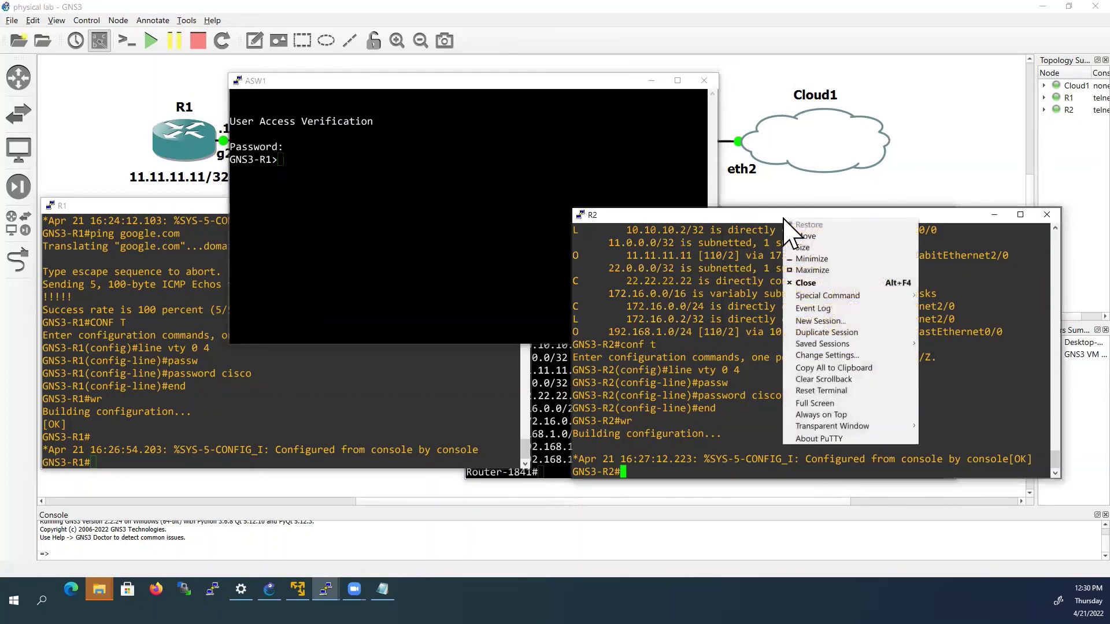
click(830, 332)
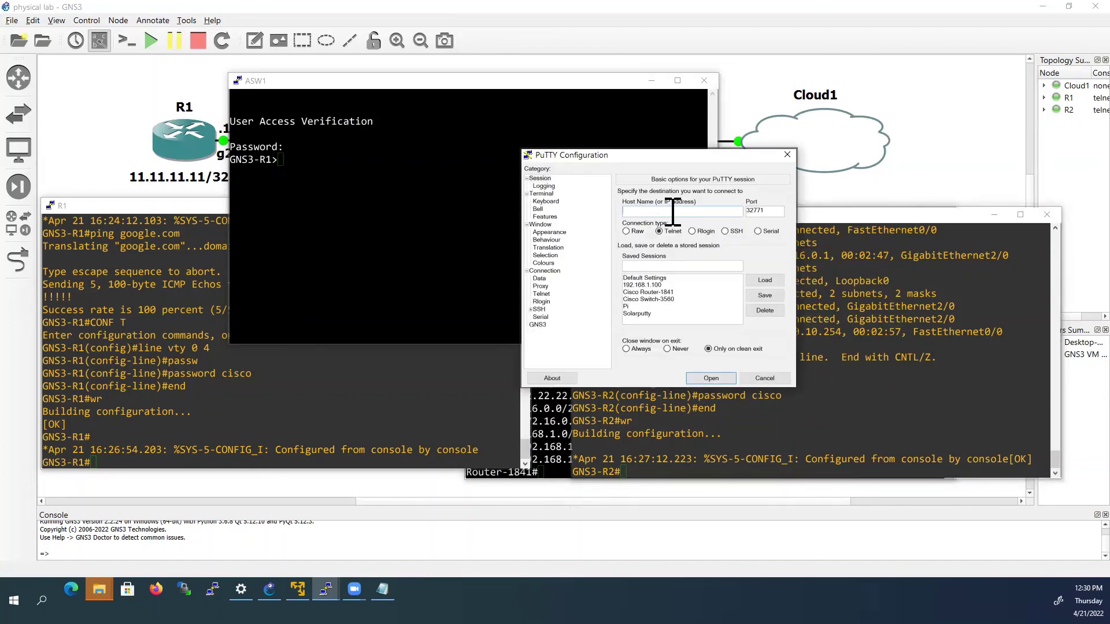
text(172.16.0.2)
double_click(766, 210)
text(23)
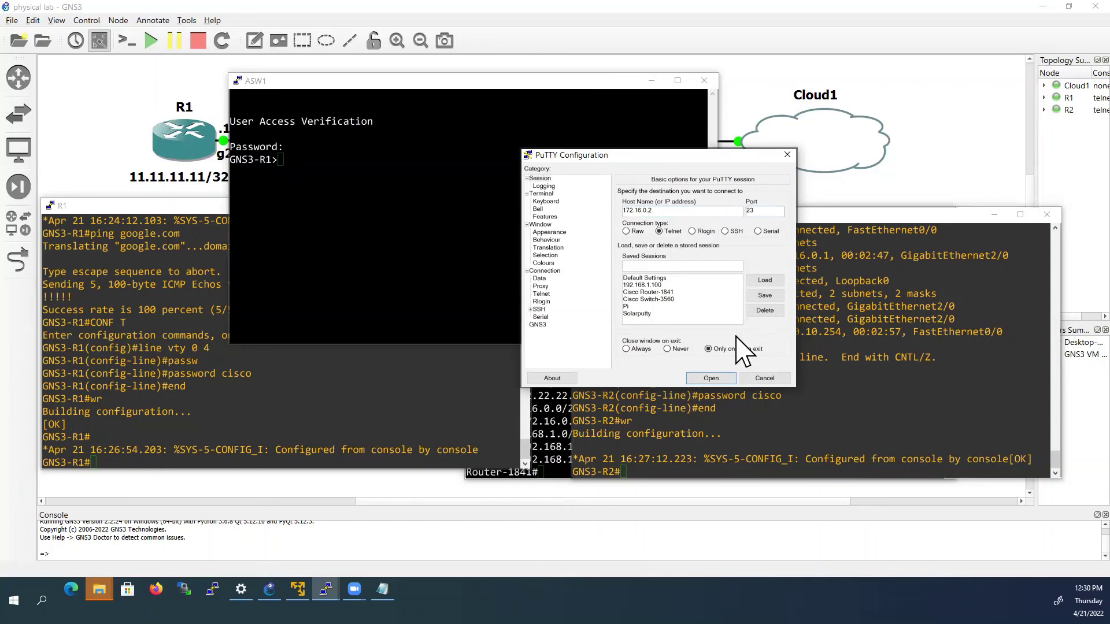
click(711, 378)
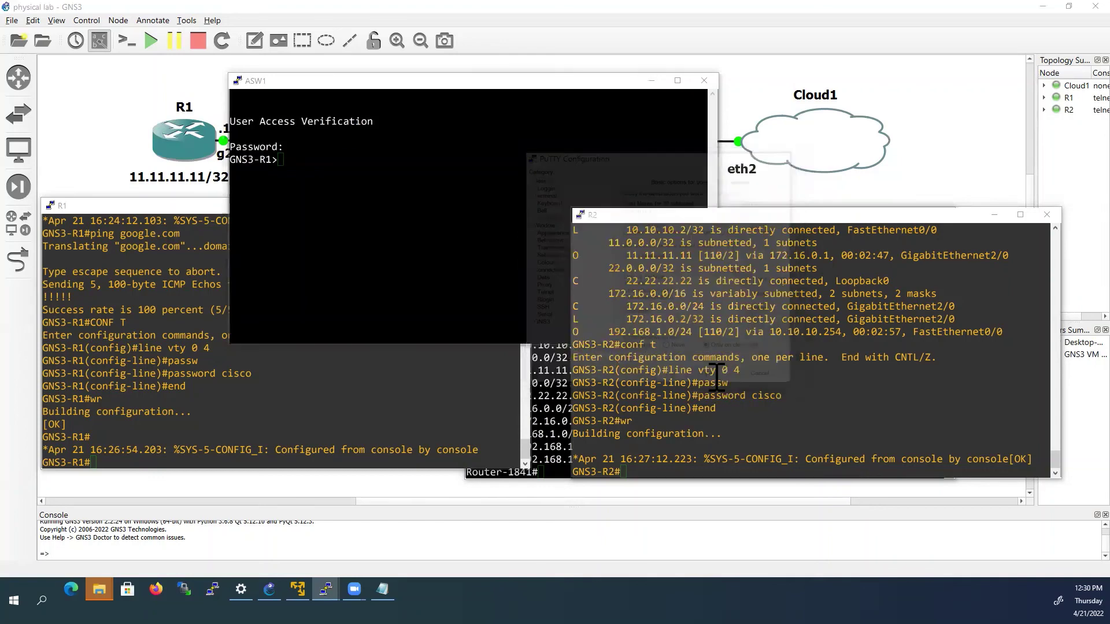
text(cisco)
key(Return)
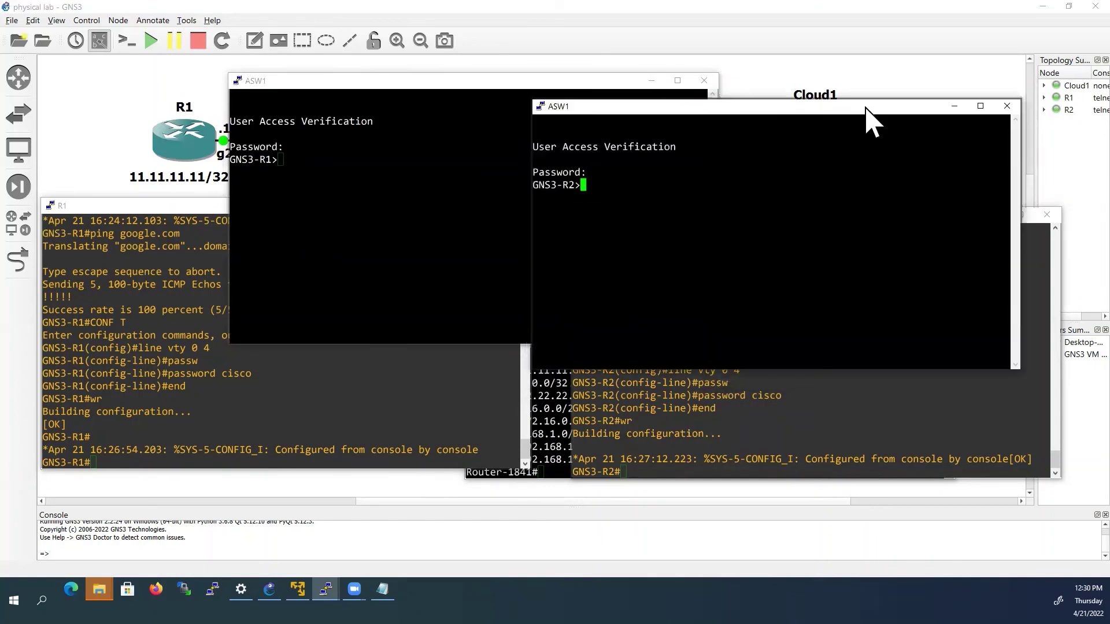